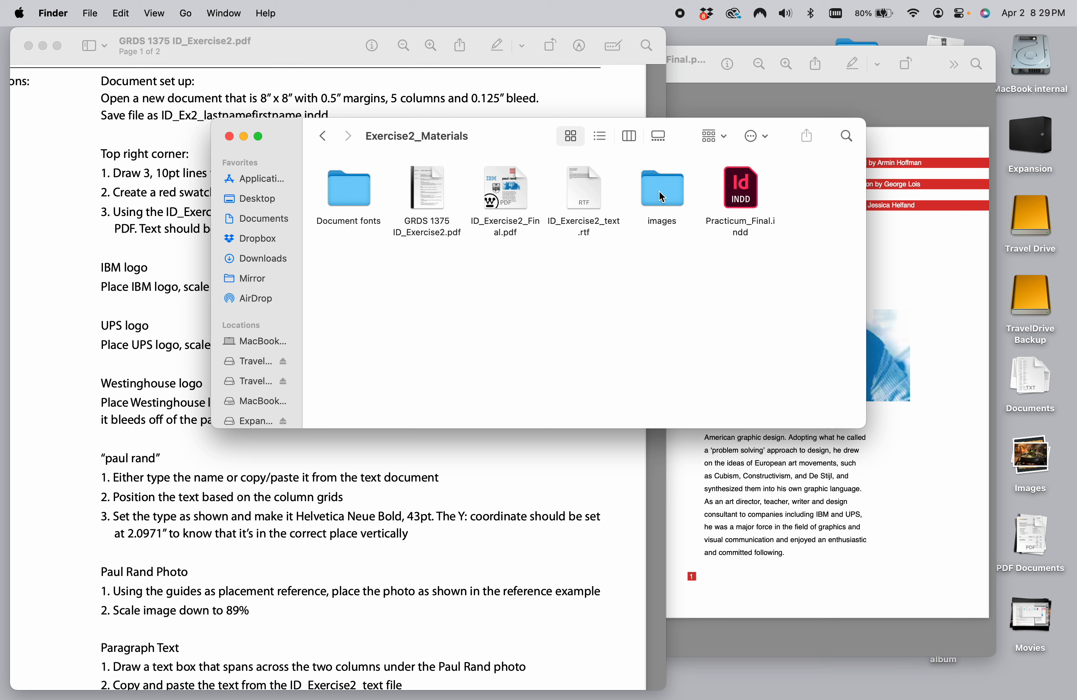
- Switch to InDesign and create a new 8 × 8 in document in inches with 5 columns and a 0.125 in bleed
{"action": "mouse_move", "coordinate": [585, 695]}
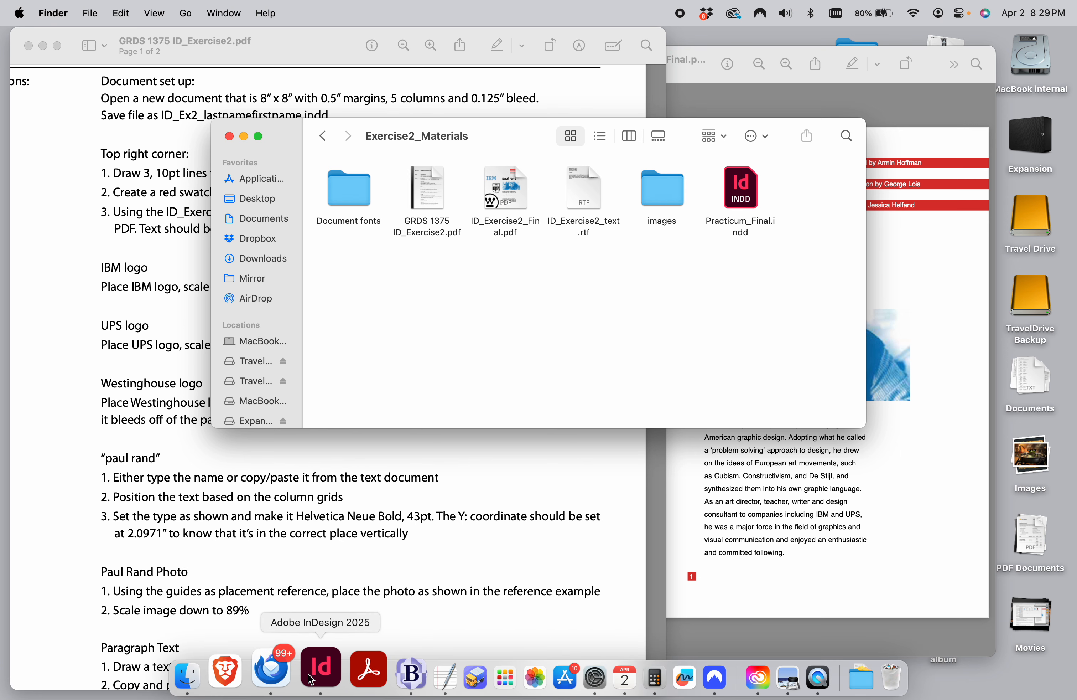
{"action": "left_click", "coordinate": [317, 676]}
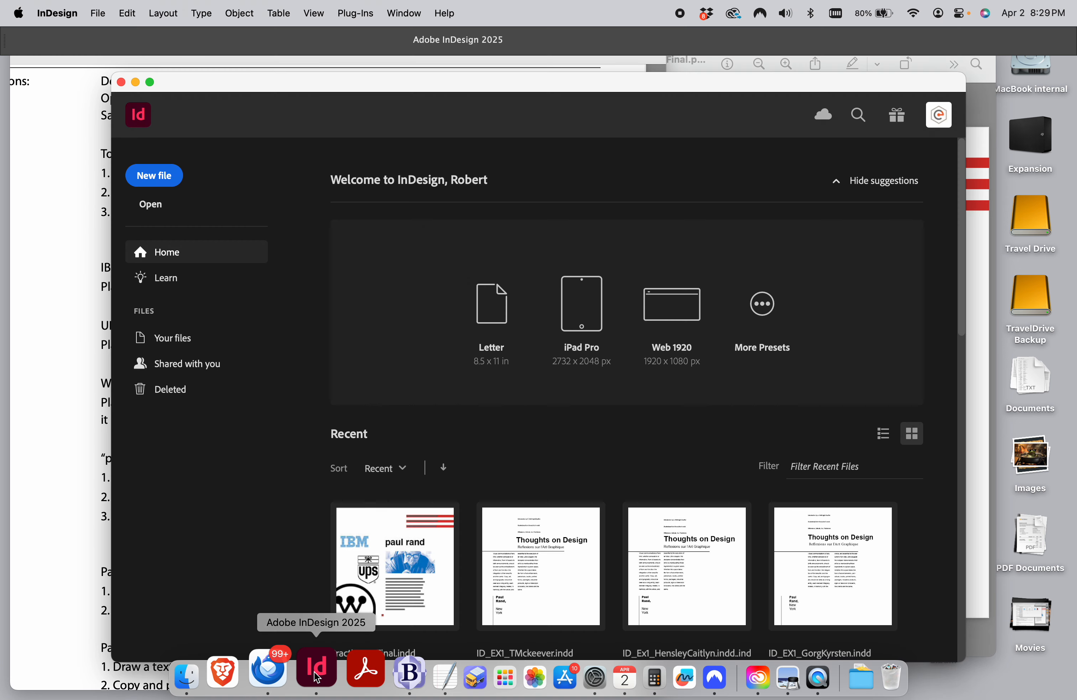
{"action": "left_click", "coordinate": [150, 176]}
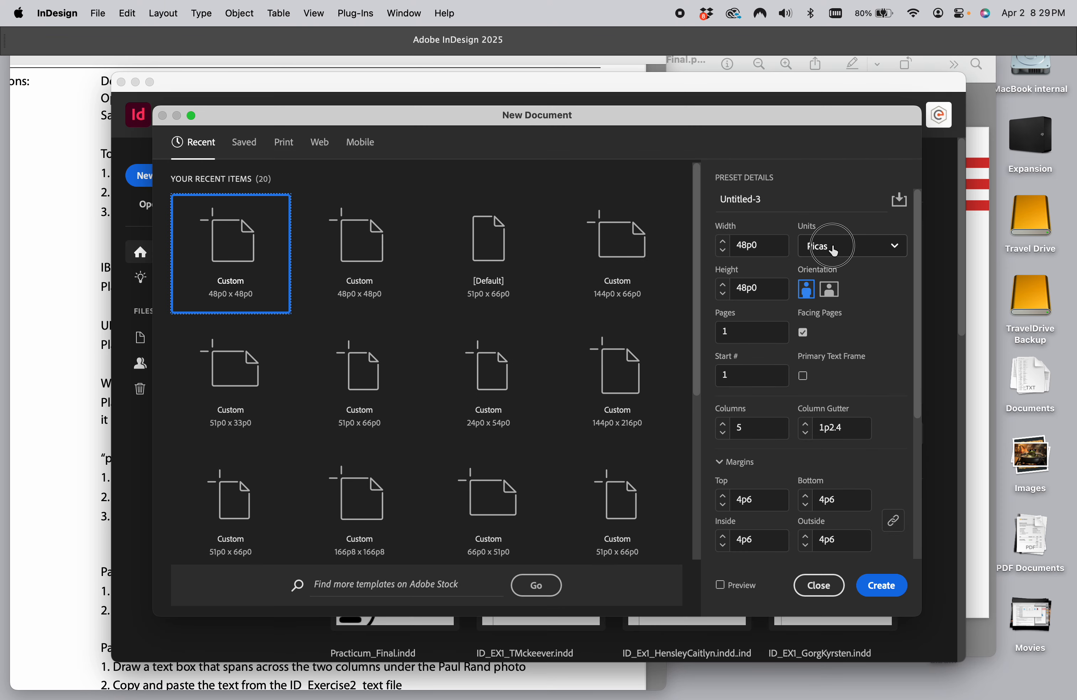
{"action": "left_click", "coordinate": [839, 256]}
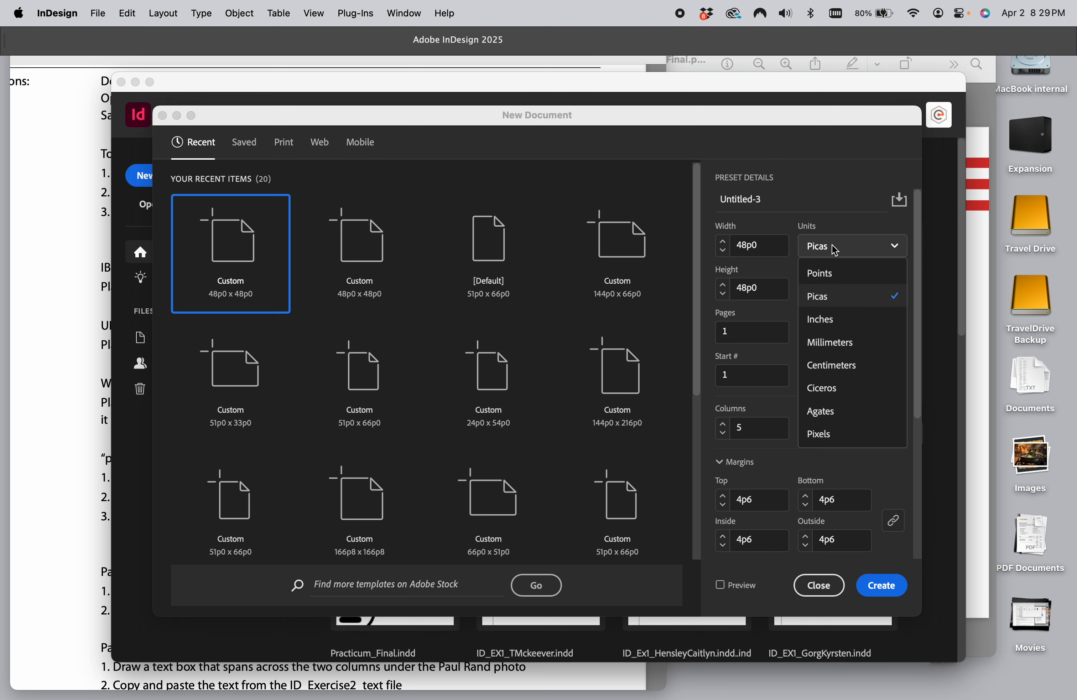
{"action": "left_click", "coordinate": [830, 322]}
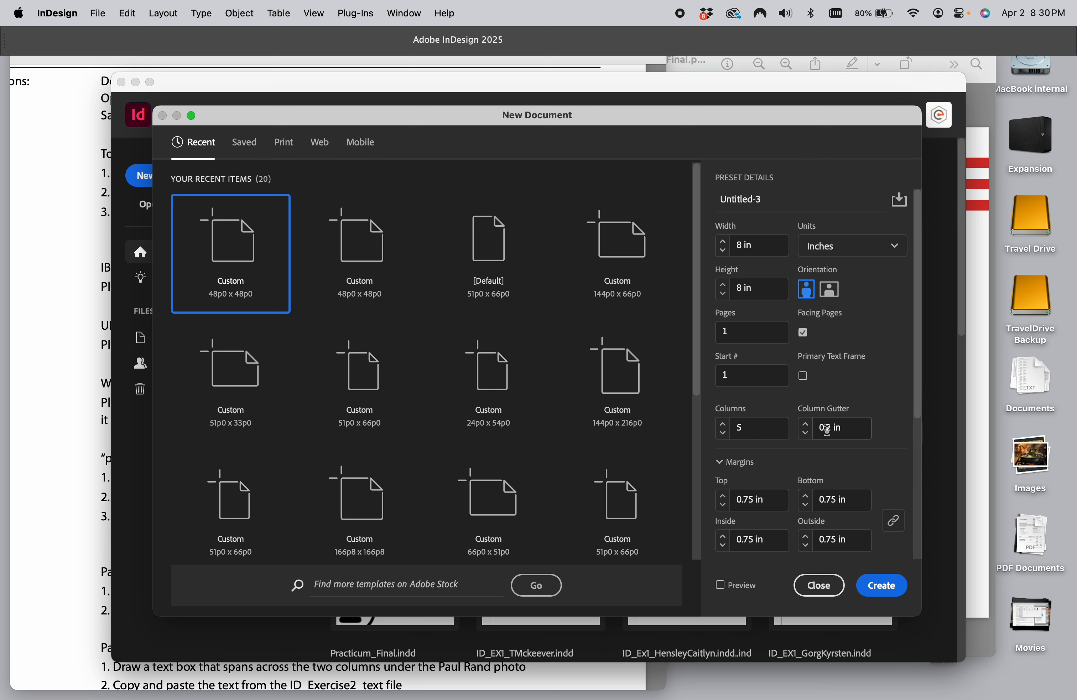
{"action": "scroll", "coordinate": [789, 478], "scroll_direction": "down", "scroll_amount": 5}
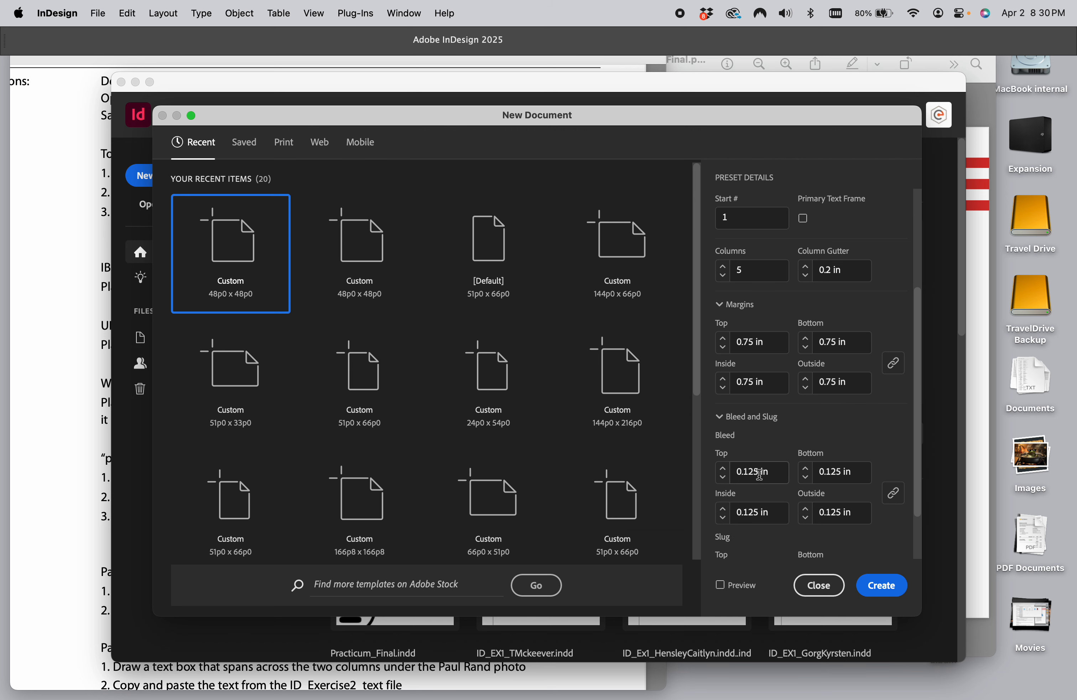
{"action": "left_click", "coordinate": [881, 586]}
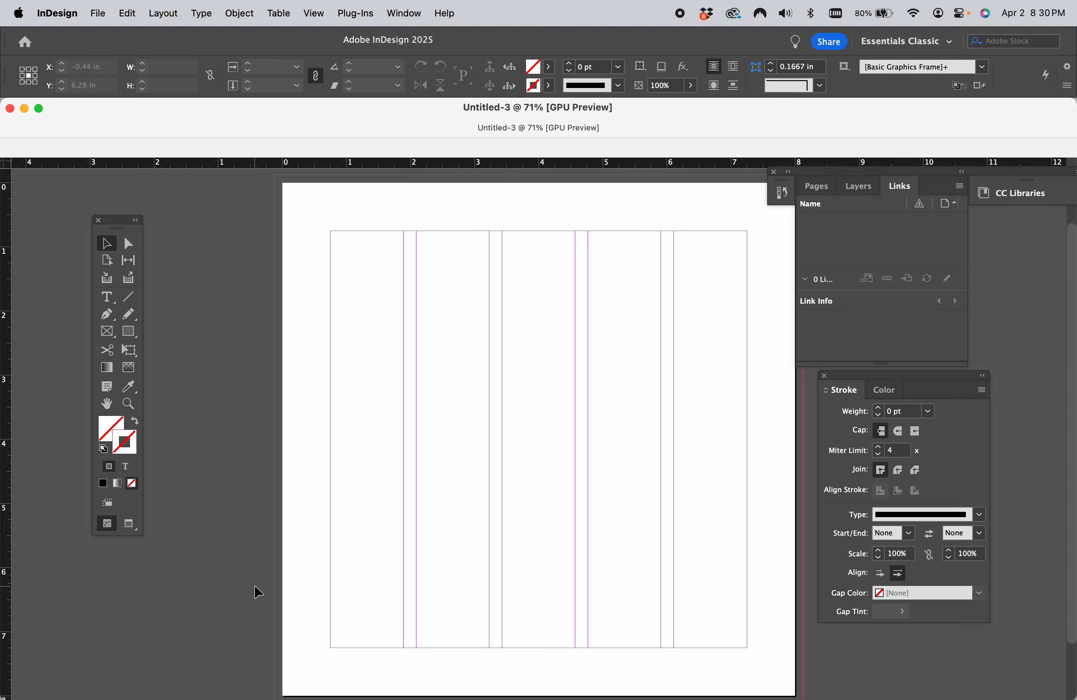
- Check the exercise instructions in Preview, return to InDesign and show the document grid
{"action": "mouse_move", "coordinate": [255, 686]}
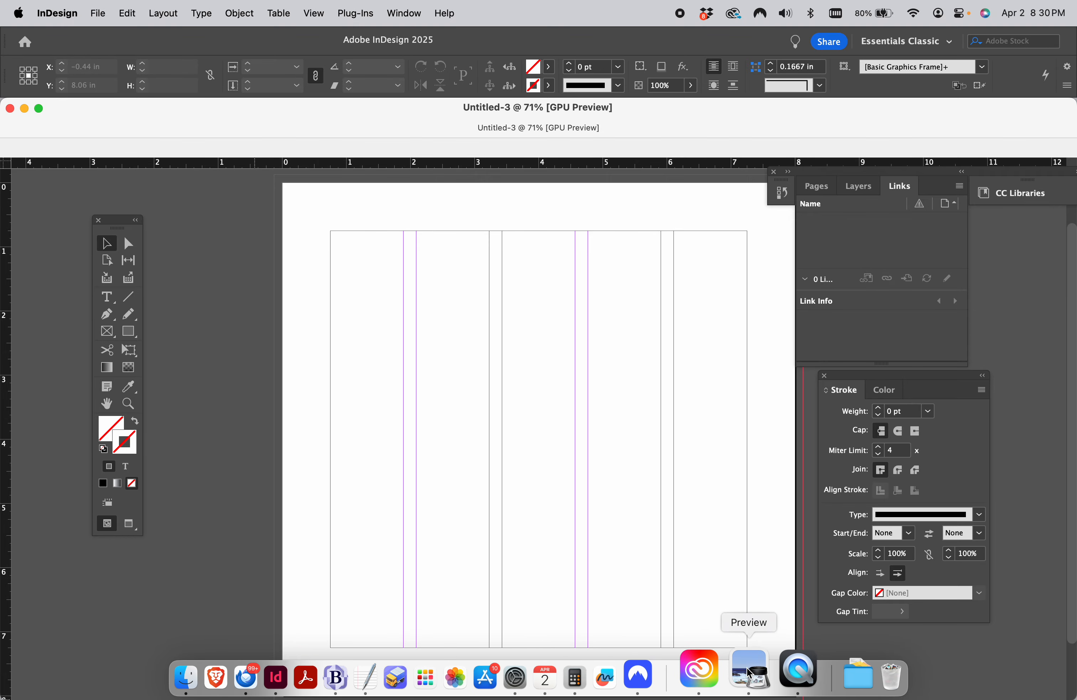
{"action": "left_click", "coordinate": [750, 672]}
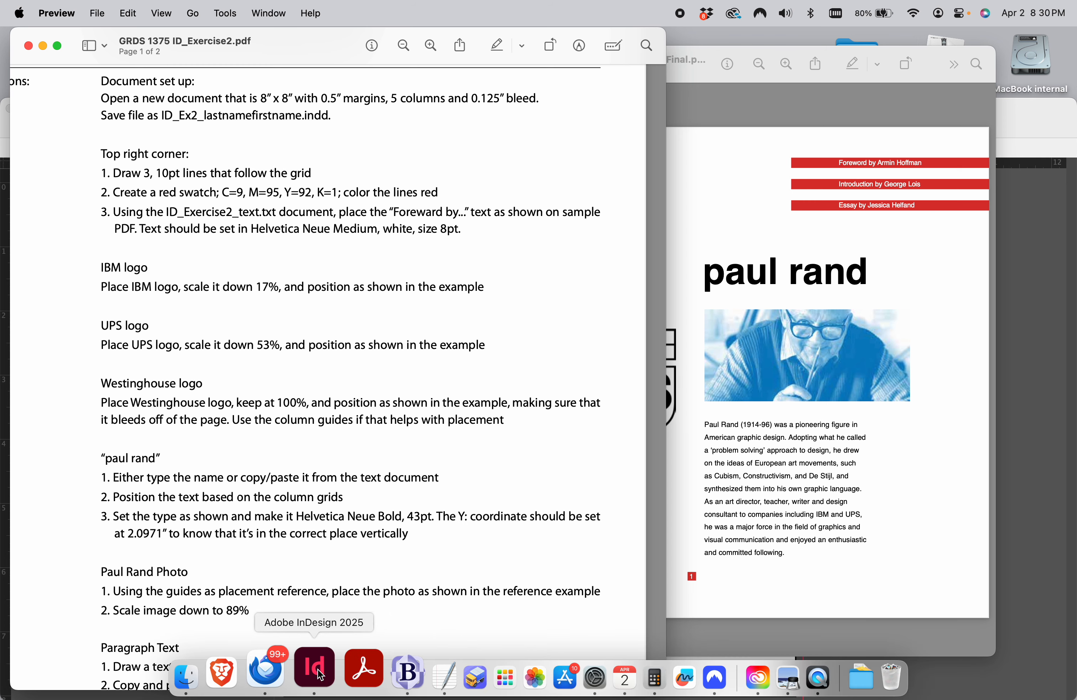
{"action": "left_click", "coordinate": [311, 679]}
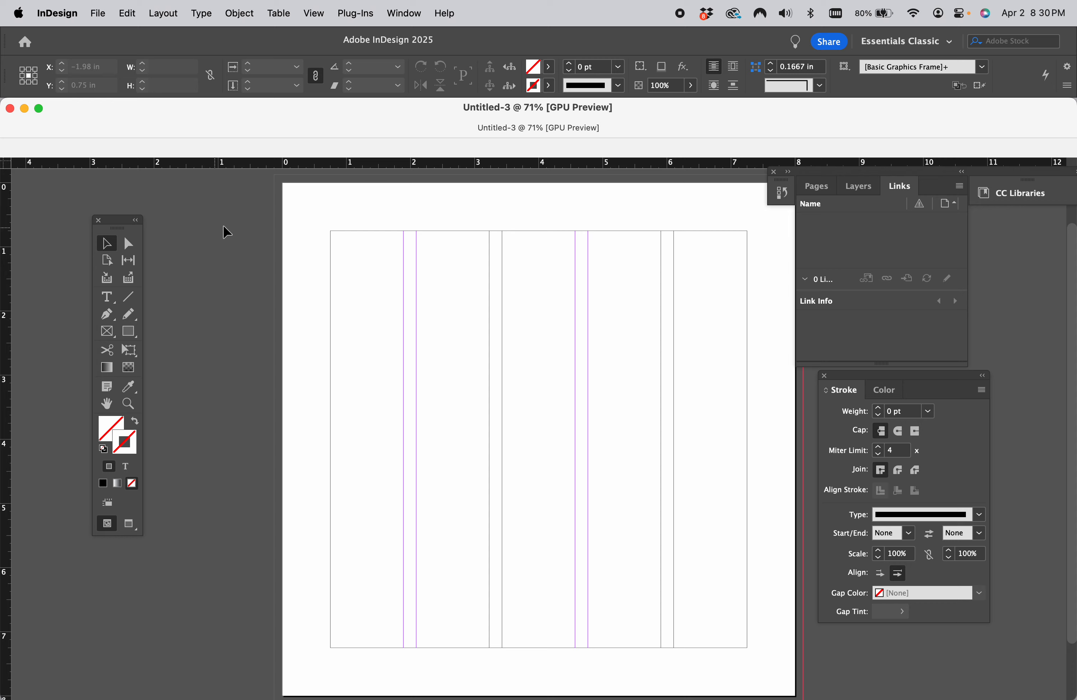
{"action": "left_click", "coordinate": [313, 11]}
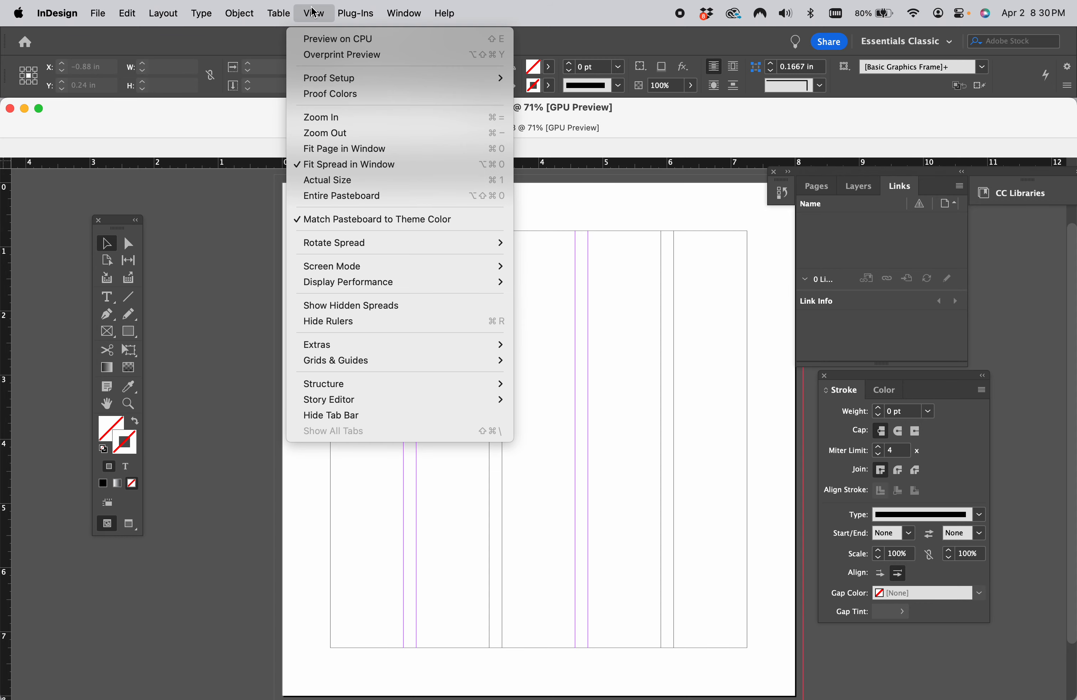
{"action": "mouse_move", "coordinate": [342, 363]}
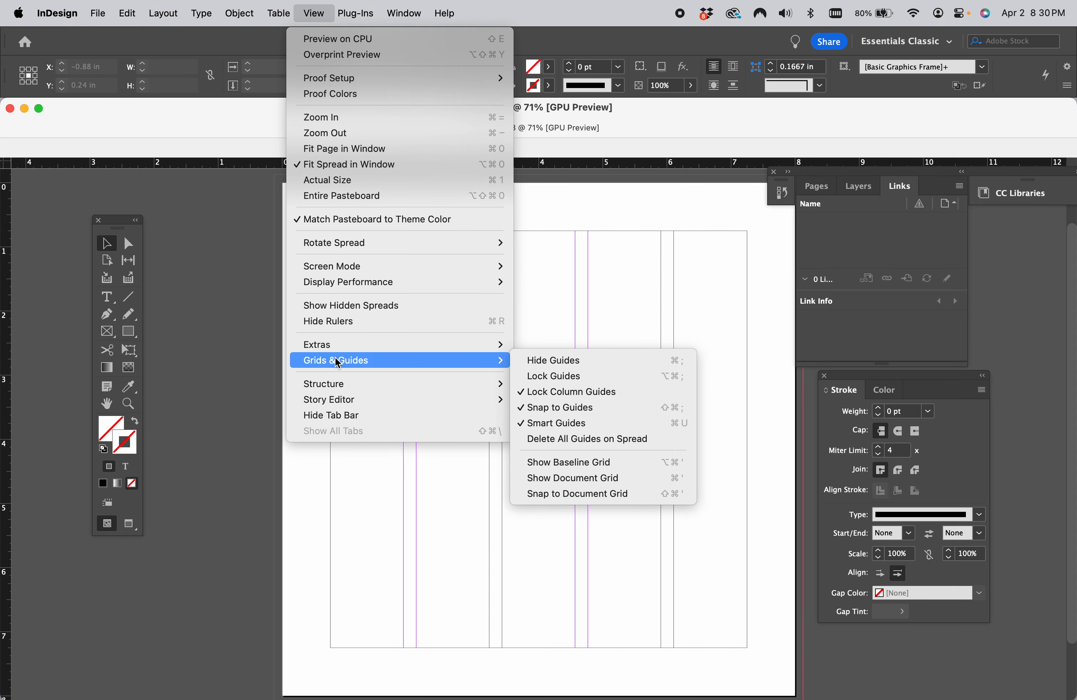
{"action": "left_click", "coordinate": [570, 478]}
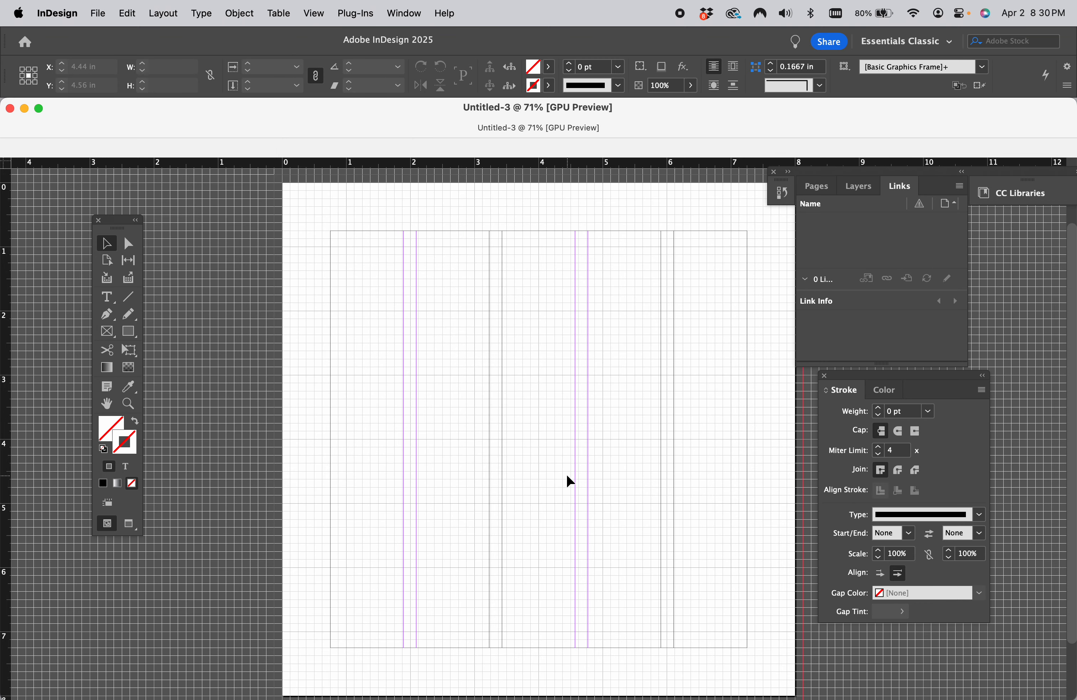
- Draw a horizontal line about 3.36 in long from the fourth column to the right bleed along the top margin, with a 10 pt stroke
{"action": "left_click", "coordinate": [129, 298]}
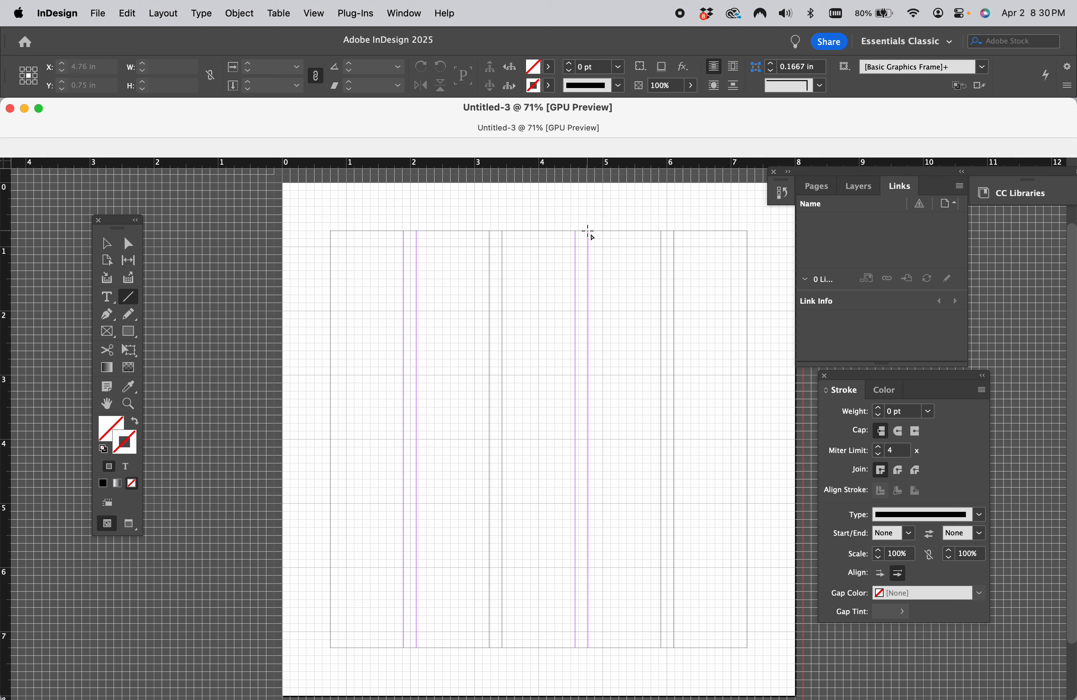
{"action": "left_click_drag", "start_coordinate": [589, 231], "coordinate": [805, 230]}
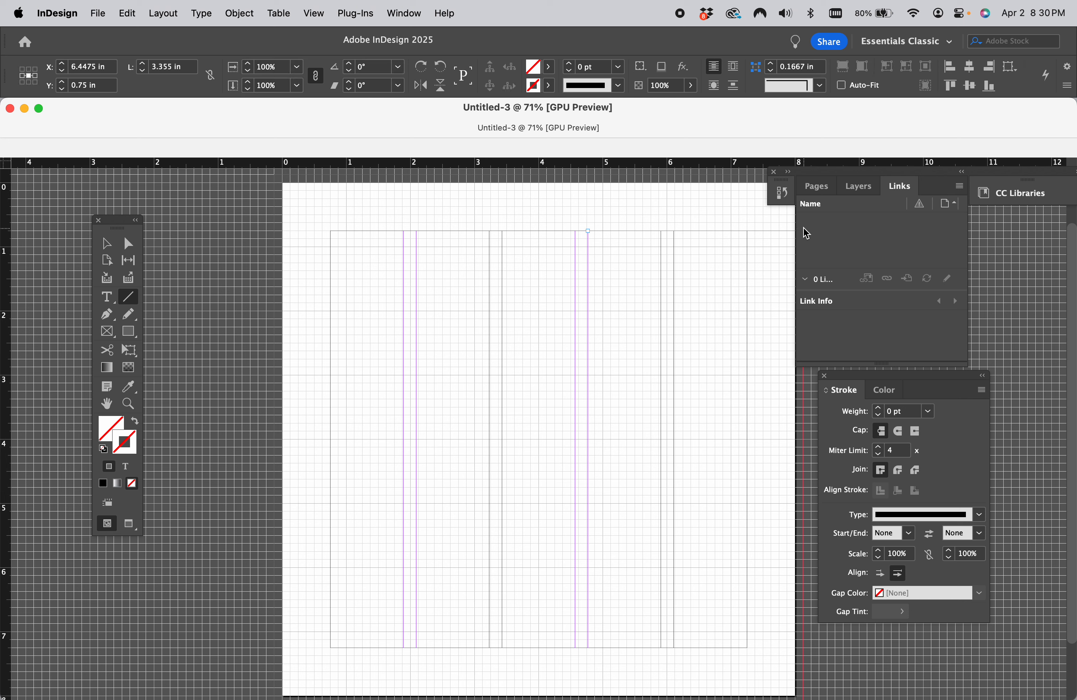
{"action": "left_click", "coordinate": [901, 186]}
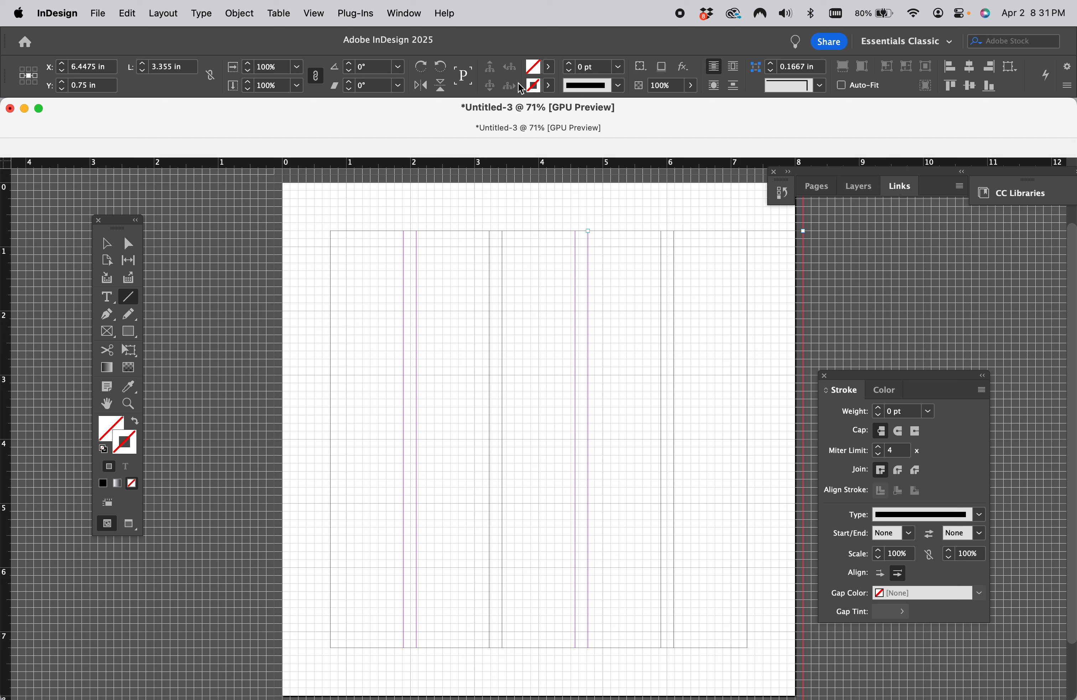
{"action": "left_click", "coordinate": [619, 66]}
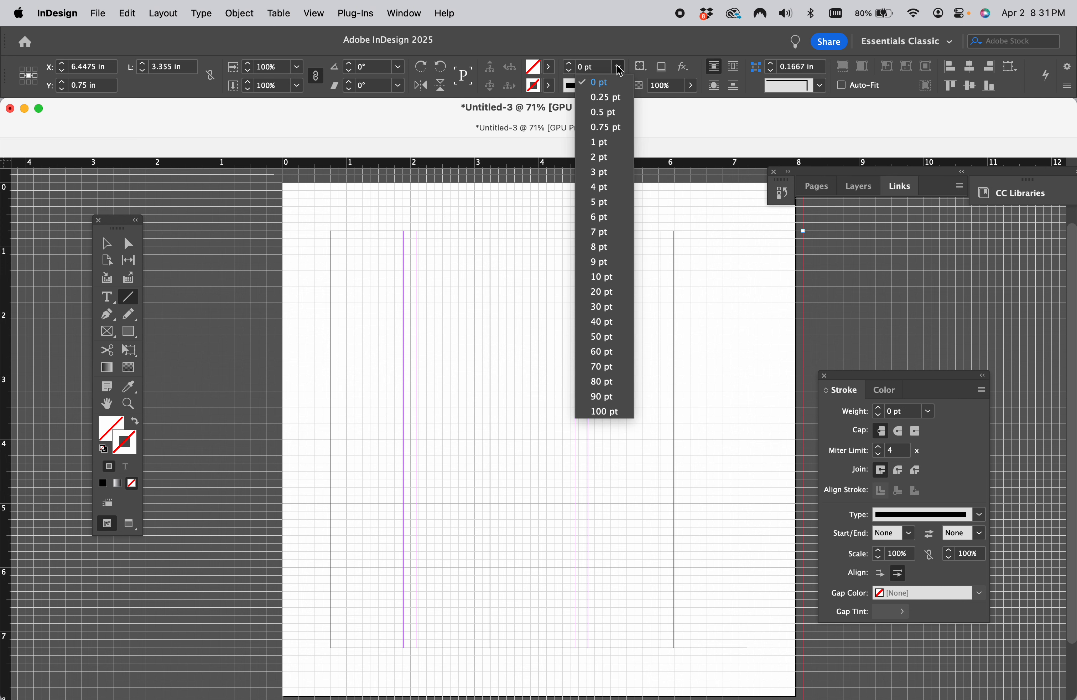
{"action": "left_click", "coordinate": [597, 277]}
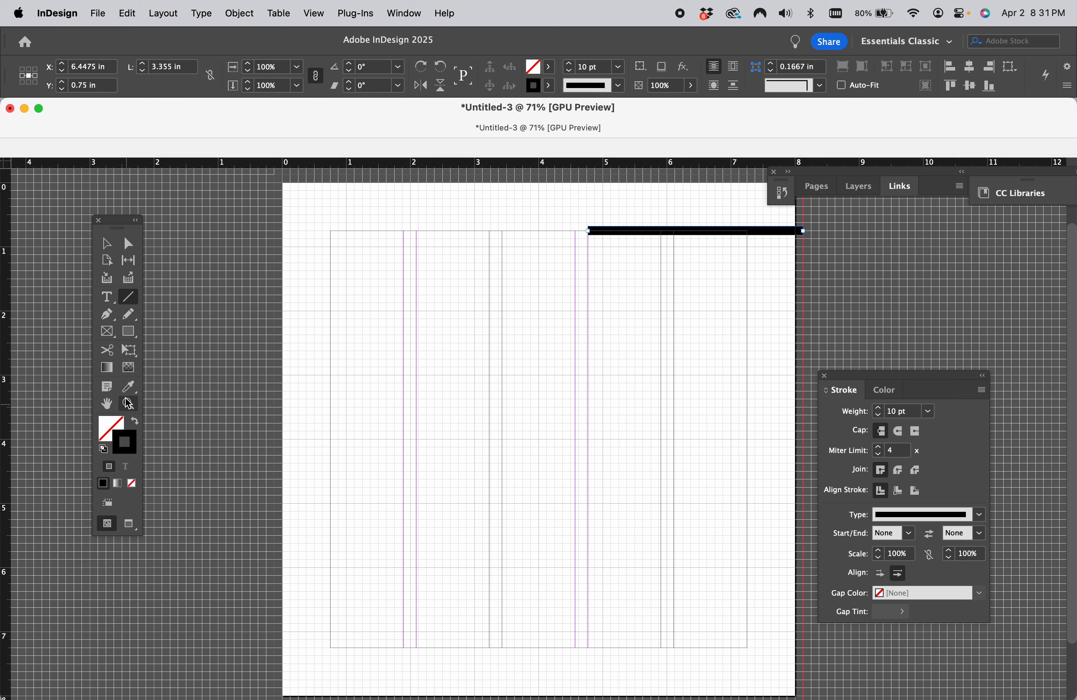
- Duplicate the 10 pt line twice below the original and move the top line up to about Y 0.68 in
{"action": "left_click", "coordinate": [106, 244]}
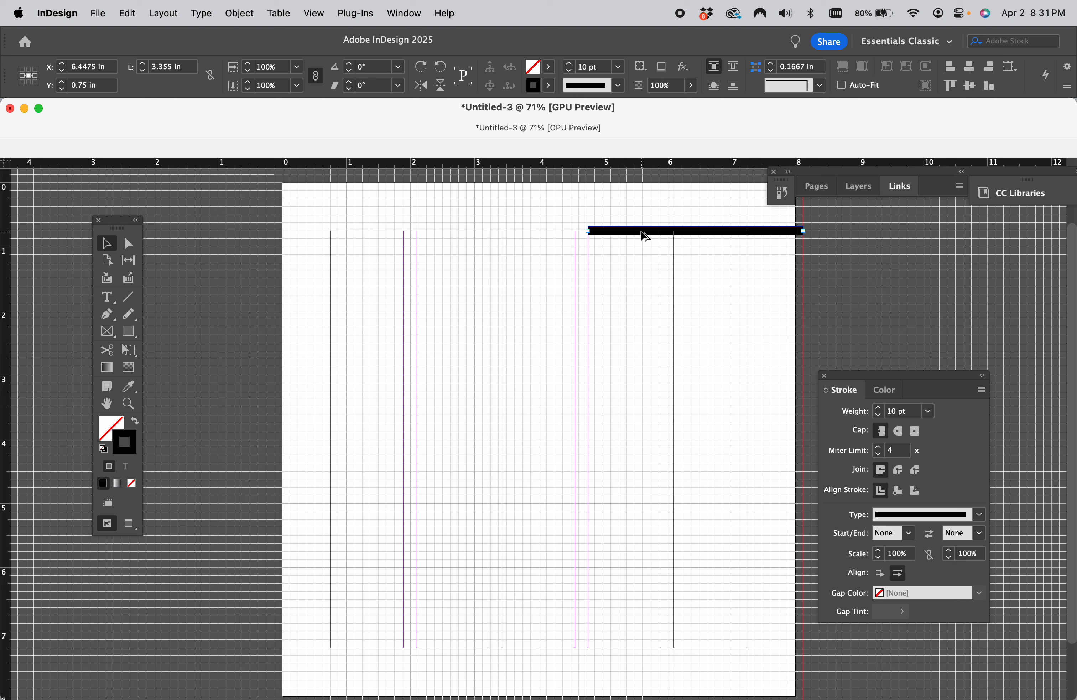
{"action": "left_click_drag", "start_coordinate": [645, 236], "coordinate": [643, 283]}
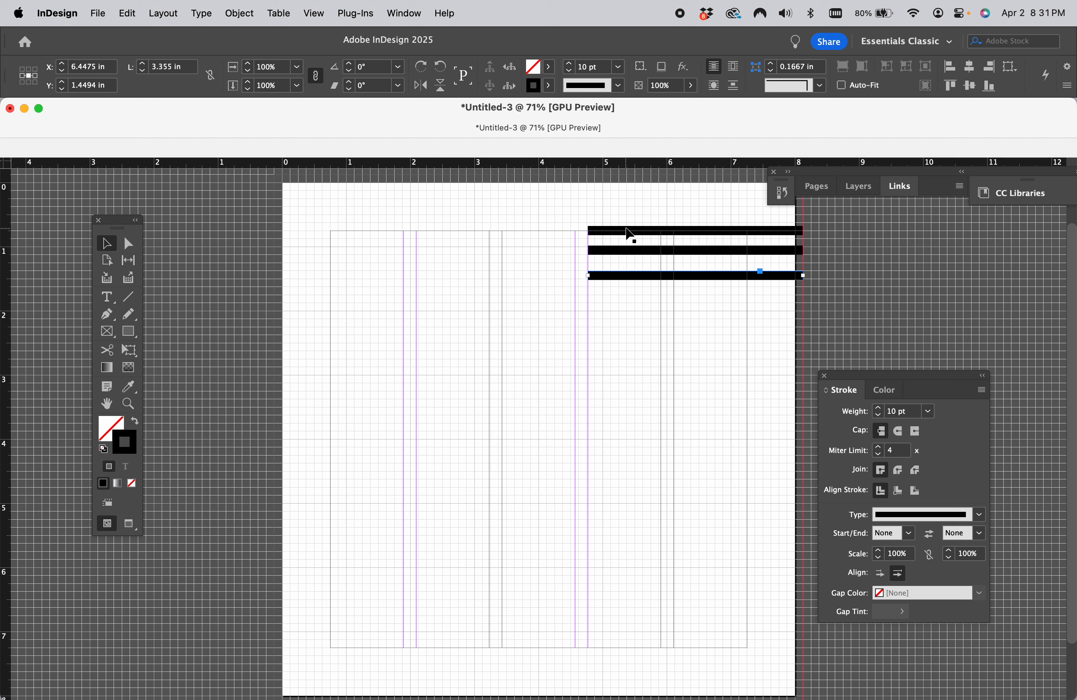
{"action": "left_click", "coordinate": [629, 233]}
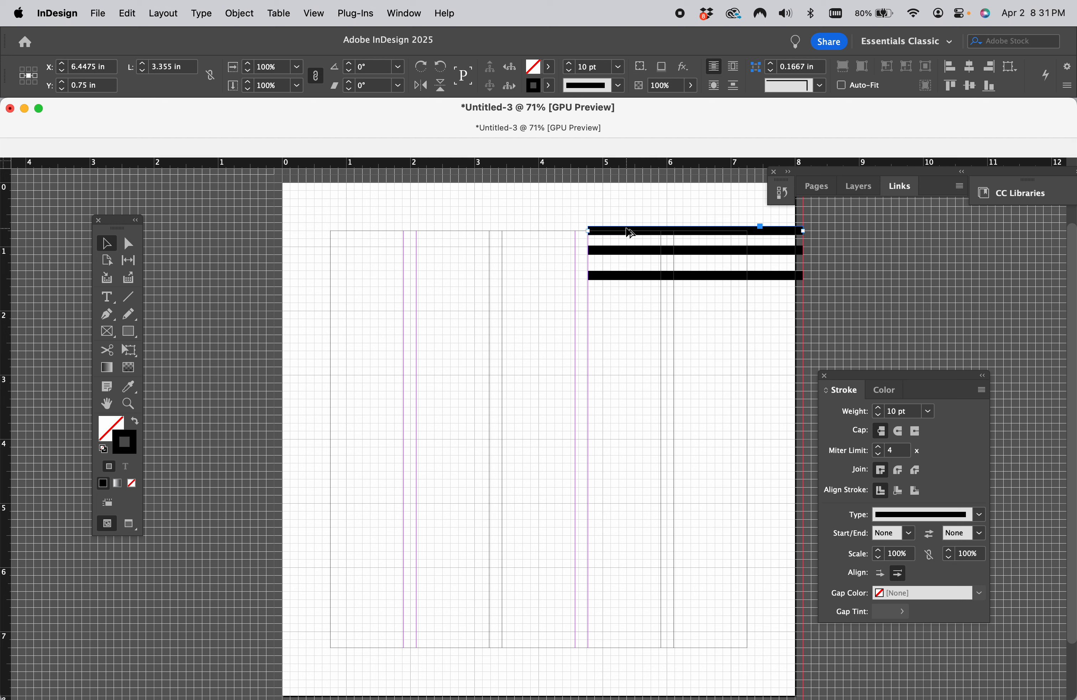
{"action": "left_click_drag", "start_coordinate": [629, 234], "coordinate": [630, 231]}
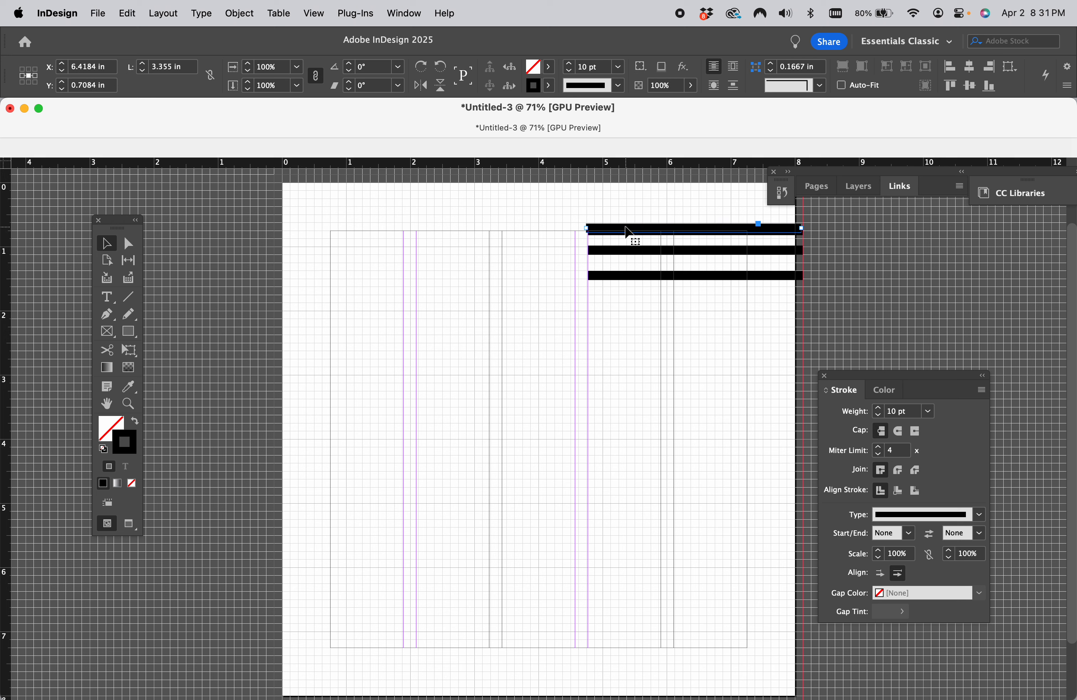
{"action": "left_click_drag", "start_coordinate": [629, 231], "coordinate": [631, 231]}
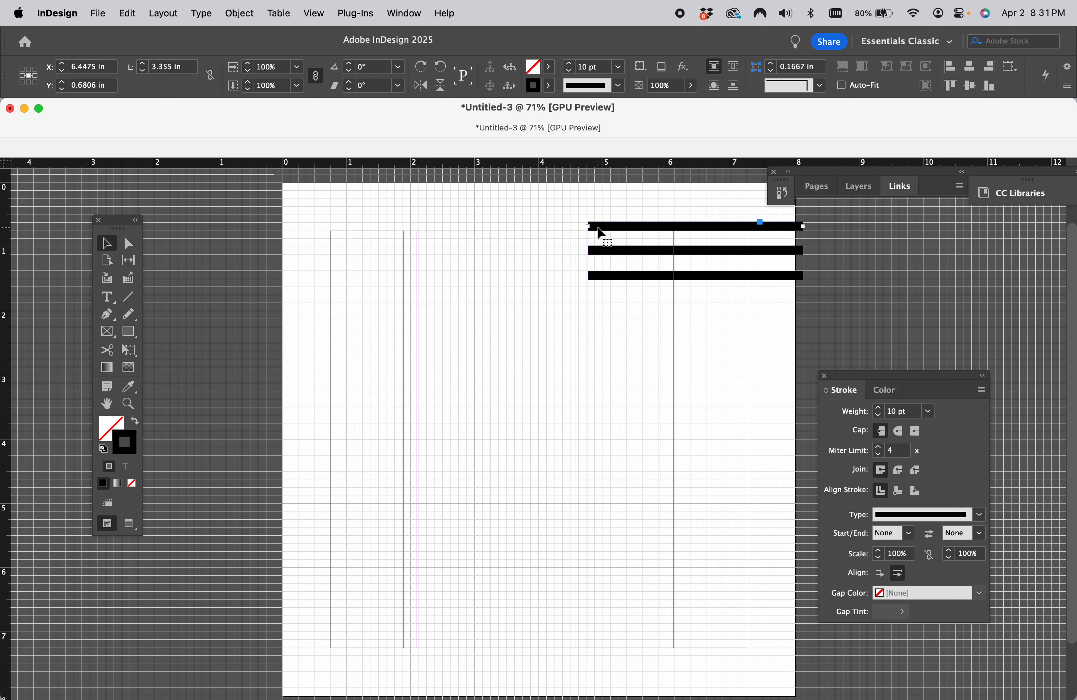
- Check the red swatch instructions in Preview, return to InDesign and add a new color swatch
{"action": "mouse_move", "coordinate": [492, 693]}
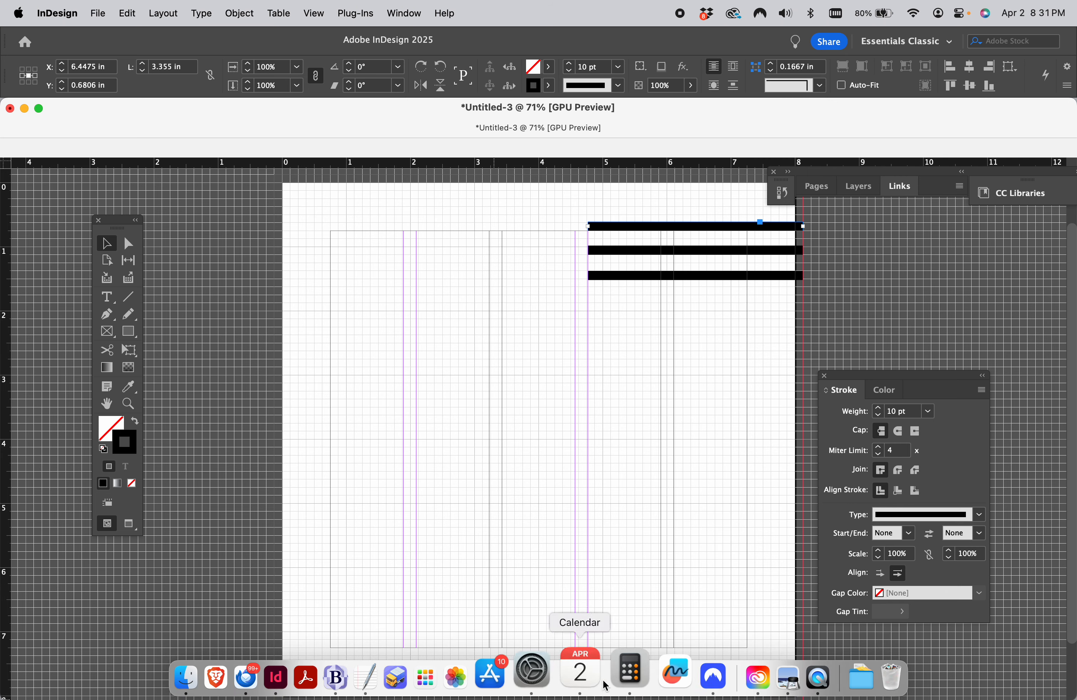
{"action": "left_click", "coordinate": [764, 672]}
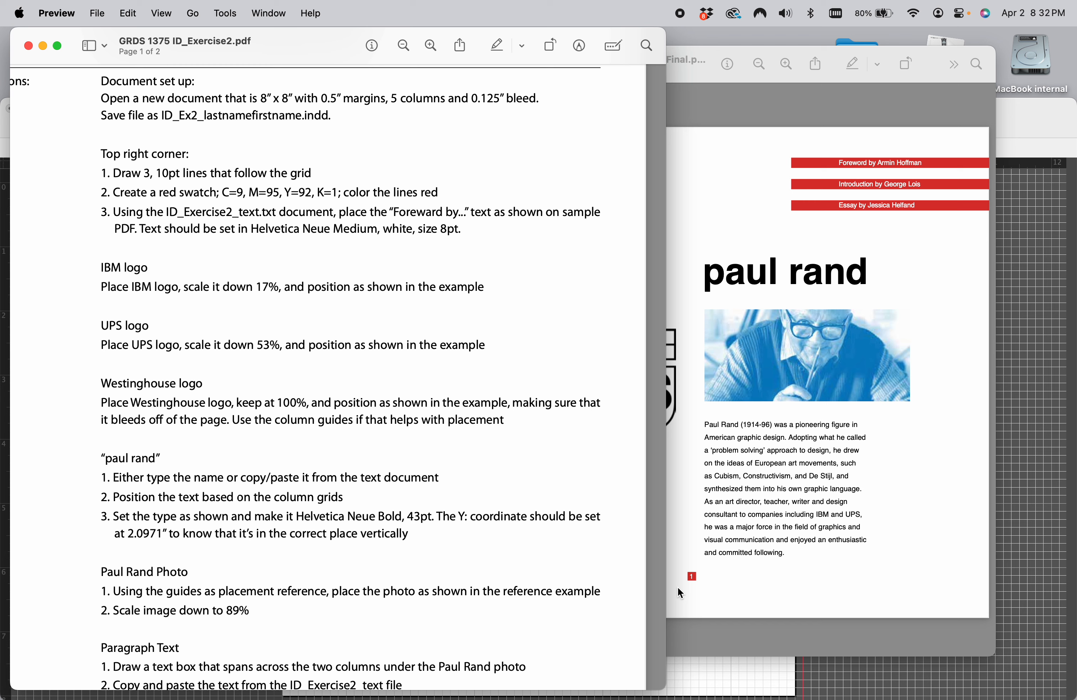
{"action": "left_click", "coordinate": [839, 678]}
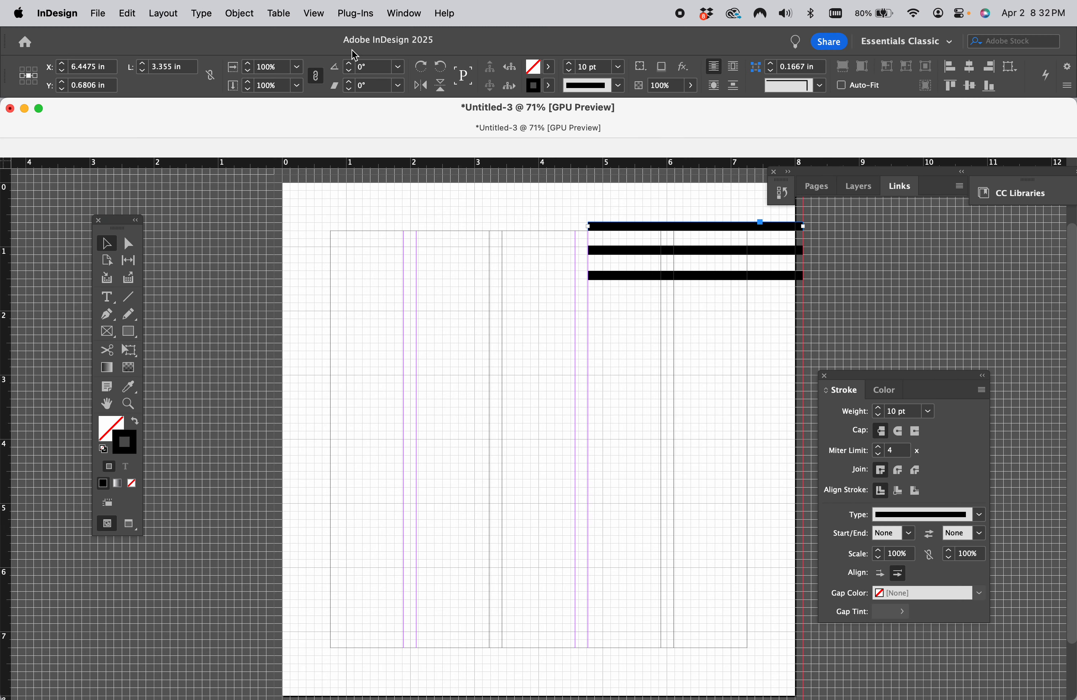
{"action": "left_click", "coordinate": [403, 13]}
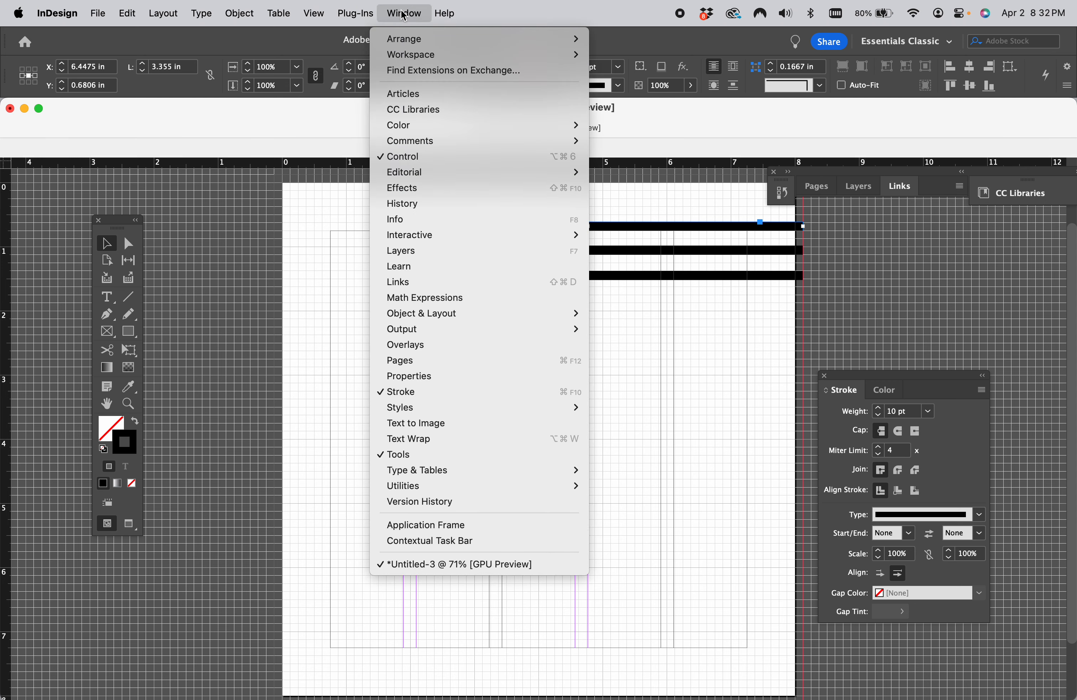
{"action": "mouse_move", "coordinate": [483, 124]}
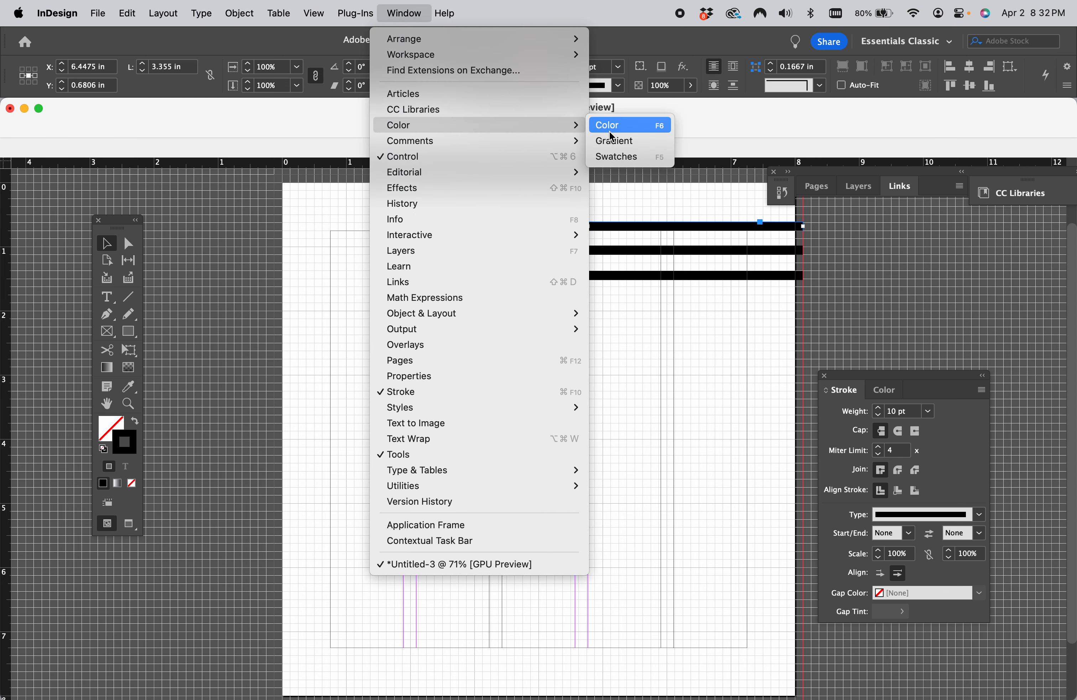
{"action": "left_click", "coordinate": [611, 159]}
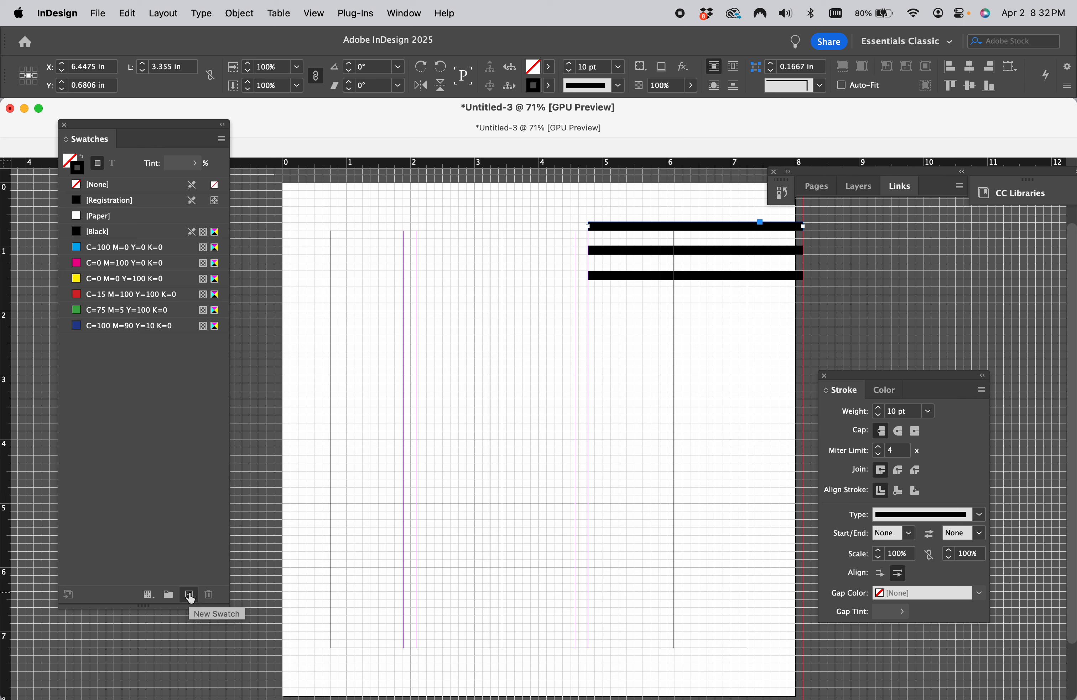
{"action": "left_click", "coordinate": [190, 596]}
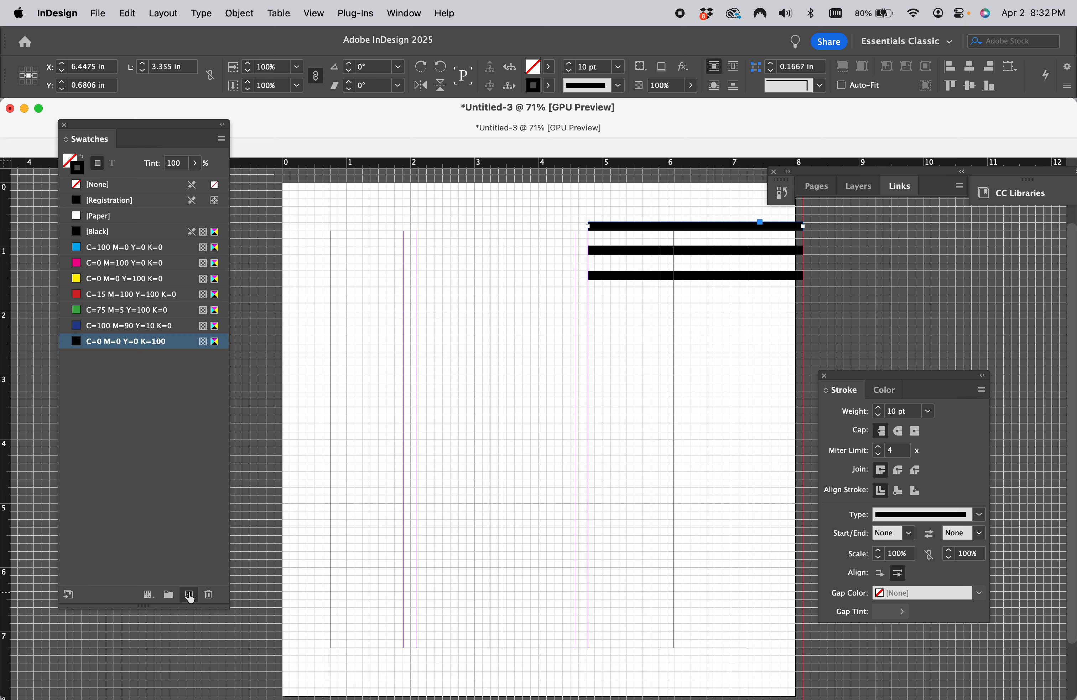
- Set the new color swatch to cyan 9, magenta 92, yellow 95 and black 1 percent
{"action": "double_click", "coordinate": [127, 342]}
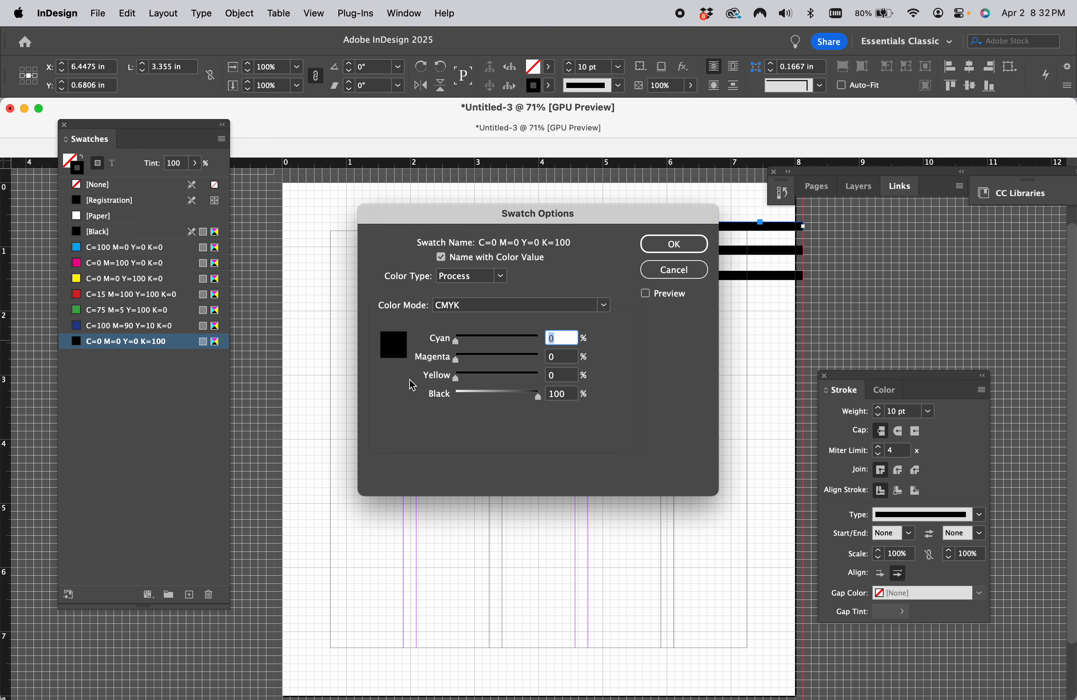
{"action": "type", "text": "9"}
{"action": "key", "text": "Tab"}
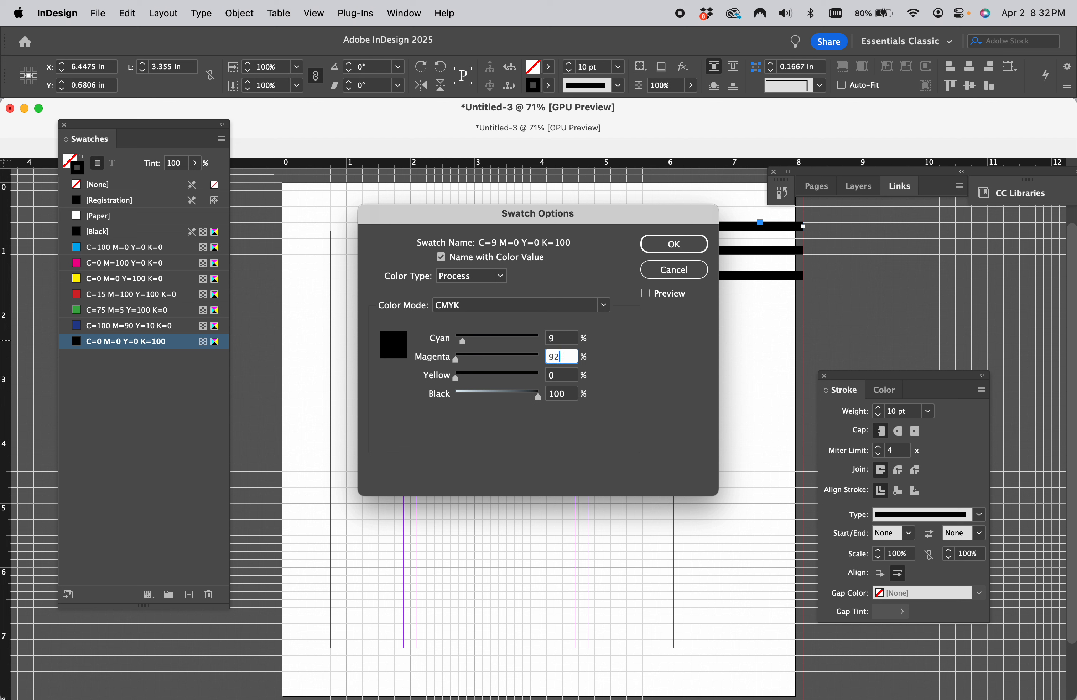
{"action": "key", "text": "Tab"}
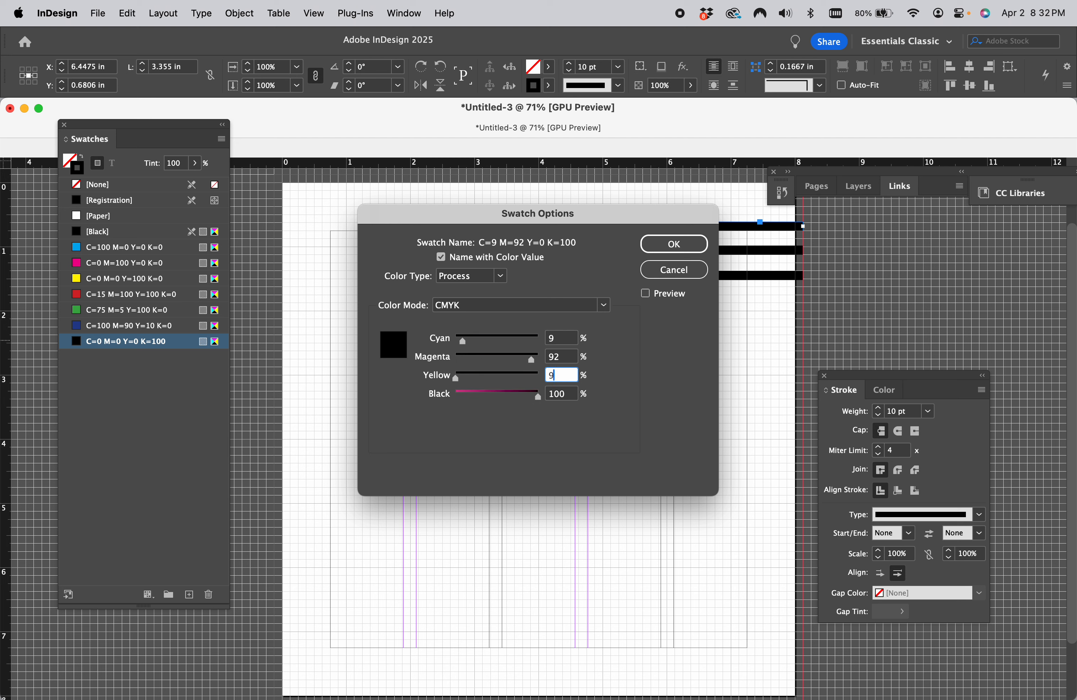
{"action": "key", "text": "Tab"}
{"action": "type", "text": "1"}
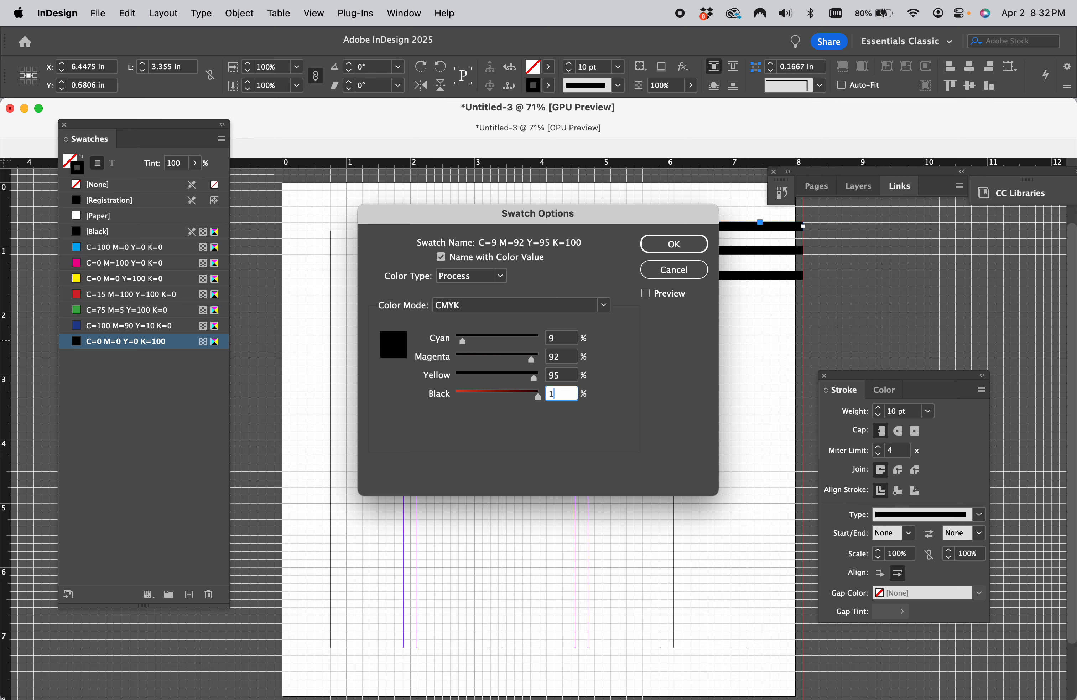
- Check the swatch values in Preview, return to InDesign and correct the swatch to magenta 95 and yellow 92 percent
{"action": "mouse_move", "coordinate": [468, 695]}
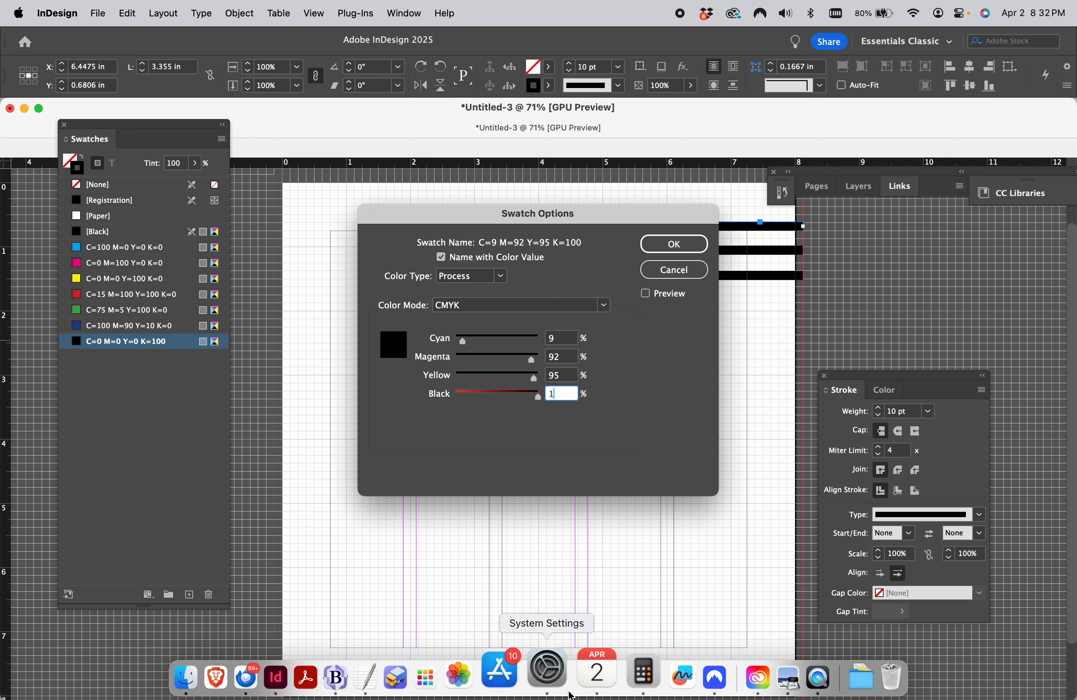
{"action": "left_click", "coordinate": [749, 675]}
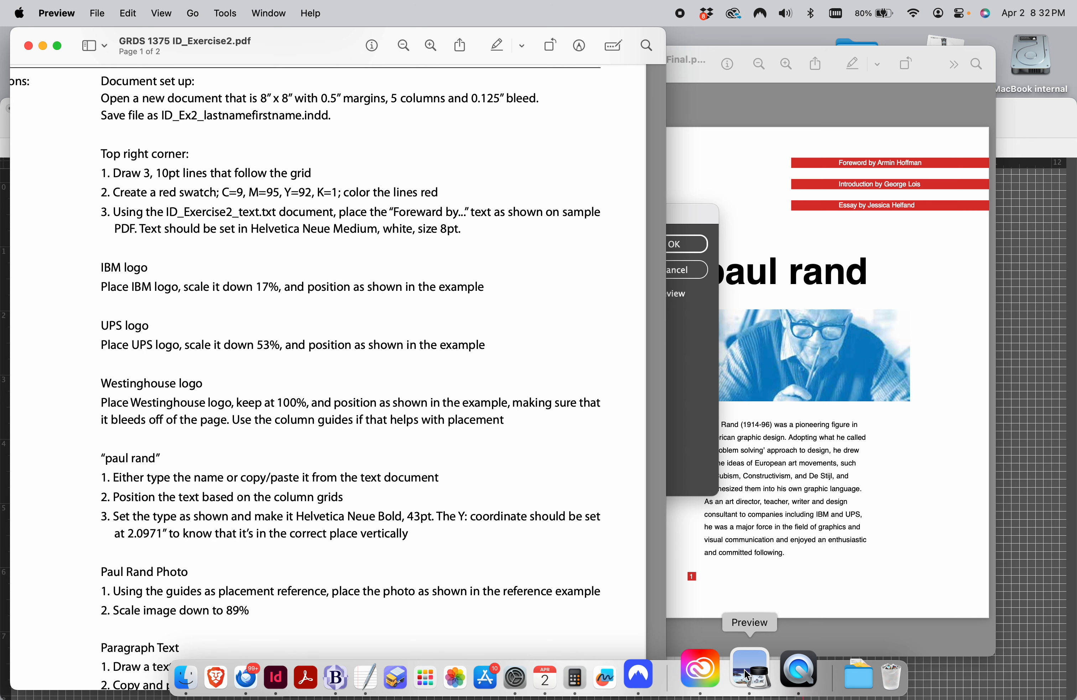
{"action": "left_click", "coordinate": [916, 679]}
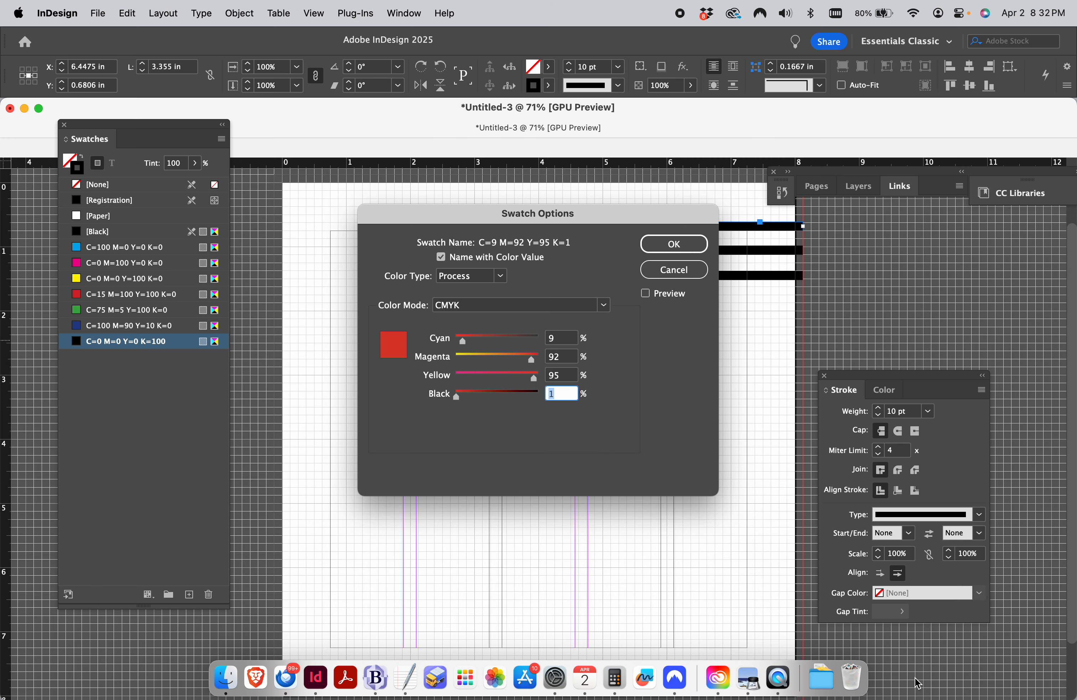
{"action": "double_click", "coordinate": [562, 358]}
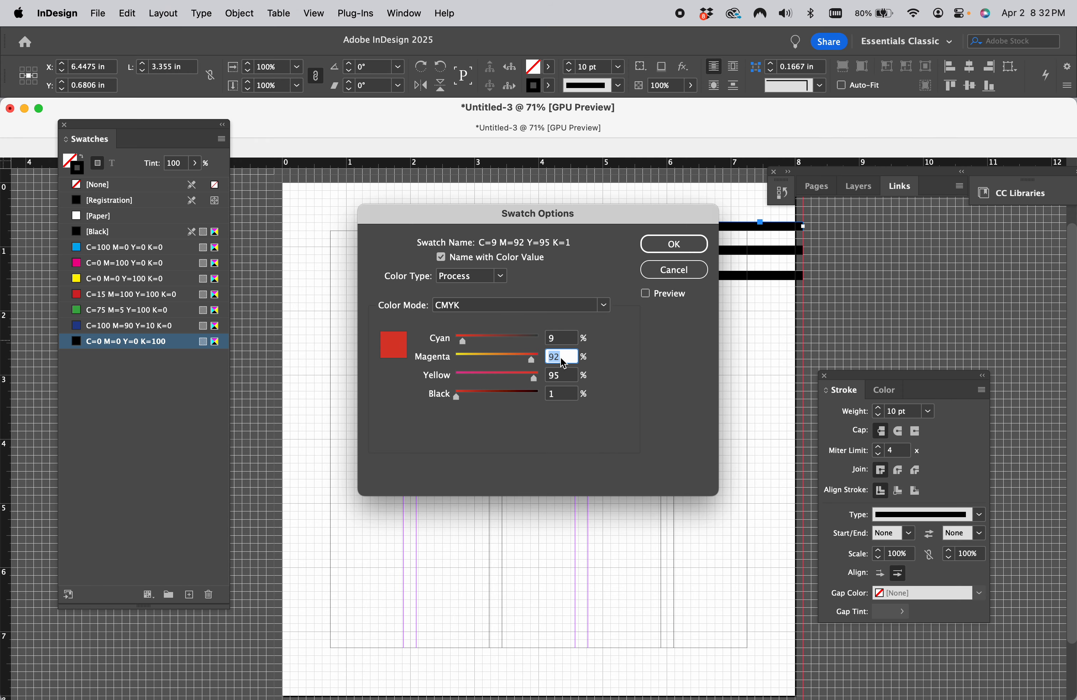
{"action": "type", "text": "95"}
{"action": "key", "text": "Tab"}
{"action": "type", "text": "9"}
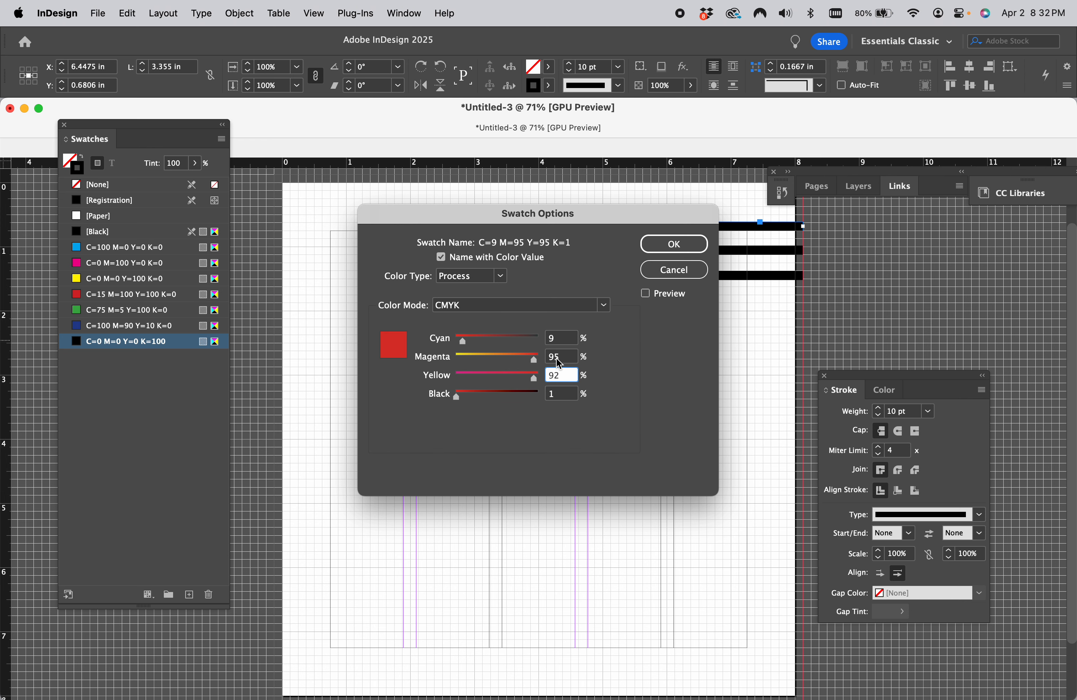
{"action": "left_click", "coordinate": [672, 245]}
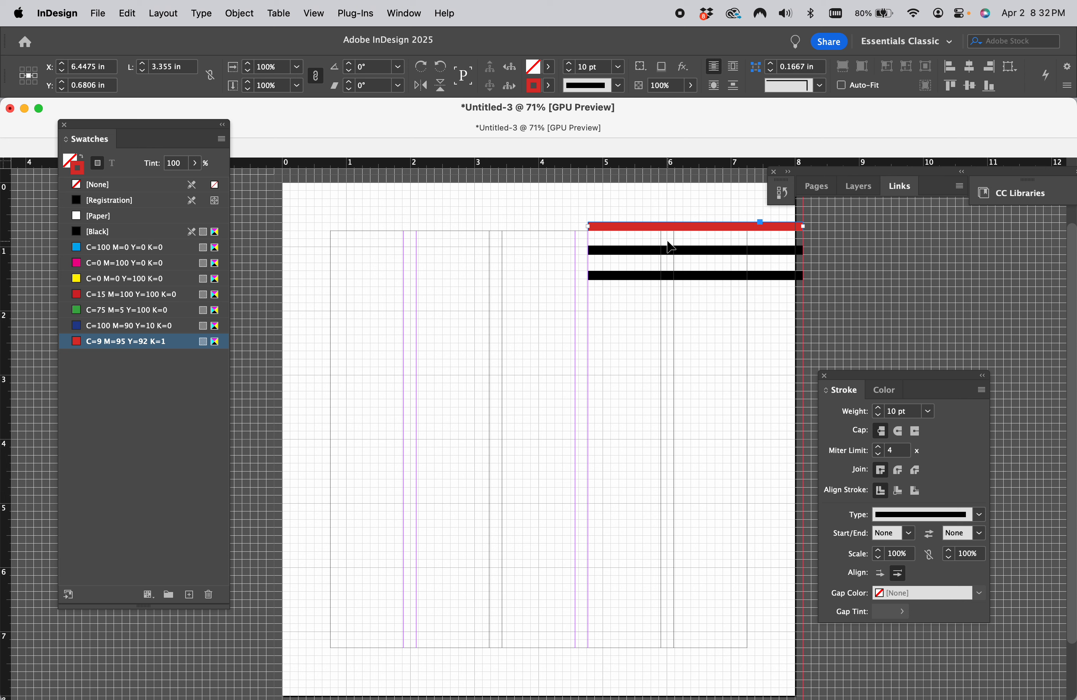
- Apply the C=9 M=95 Y=92 K=1 swatch to the strokes of the two lower black lines
{"action": "left_click", "coordinate": [541, 297]}
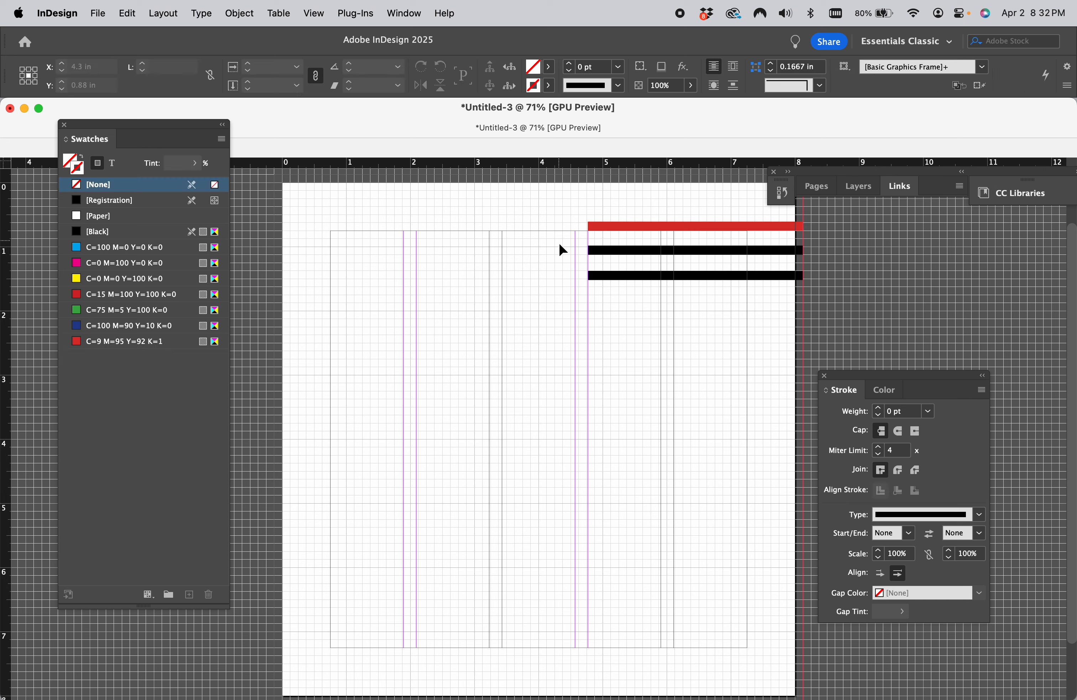
{"action": "left_click", "coordinate": [647, 254]}
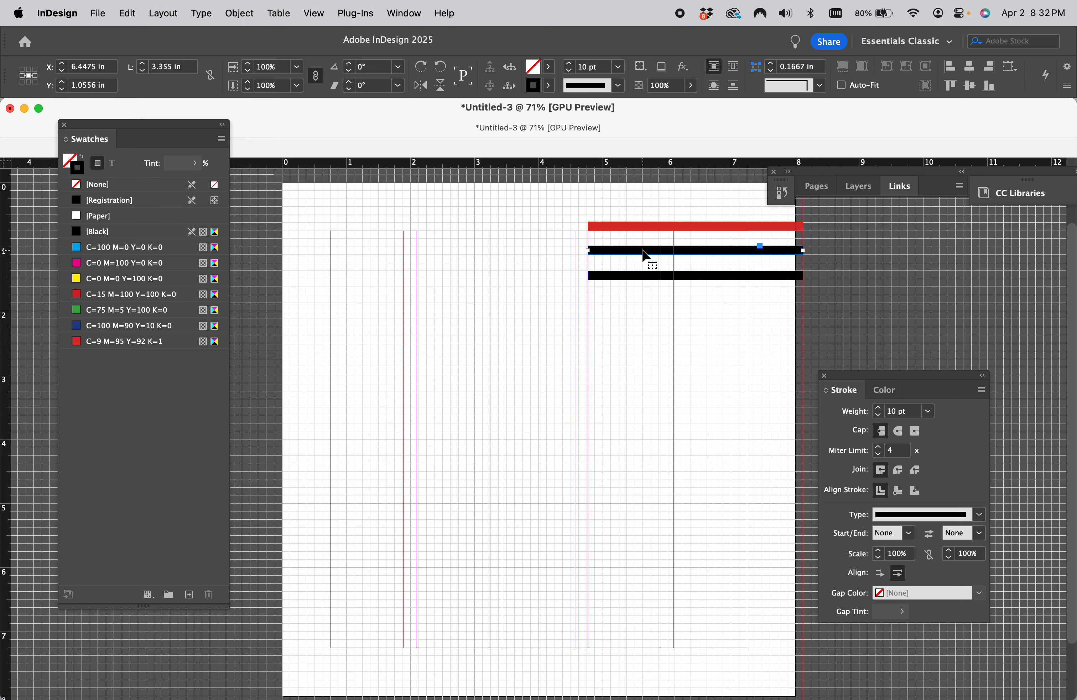
{"action": "left_click", "coordinate": [638, 276], "text": "shift"}
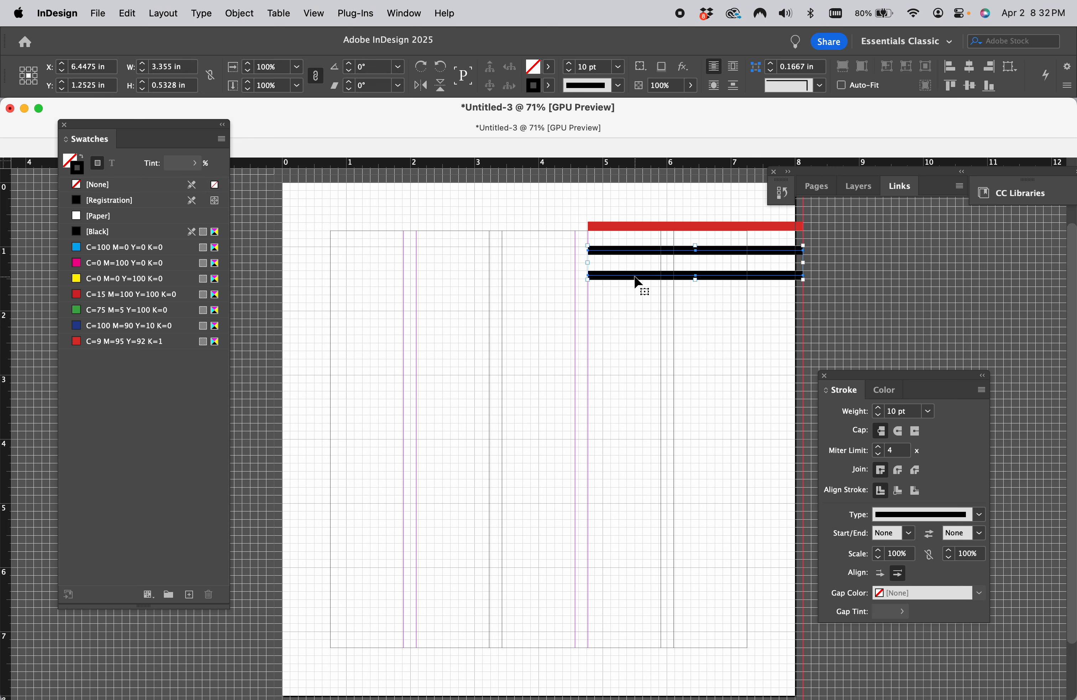
{"action": "left_click", "coordinate": [550, 88]}
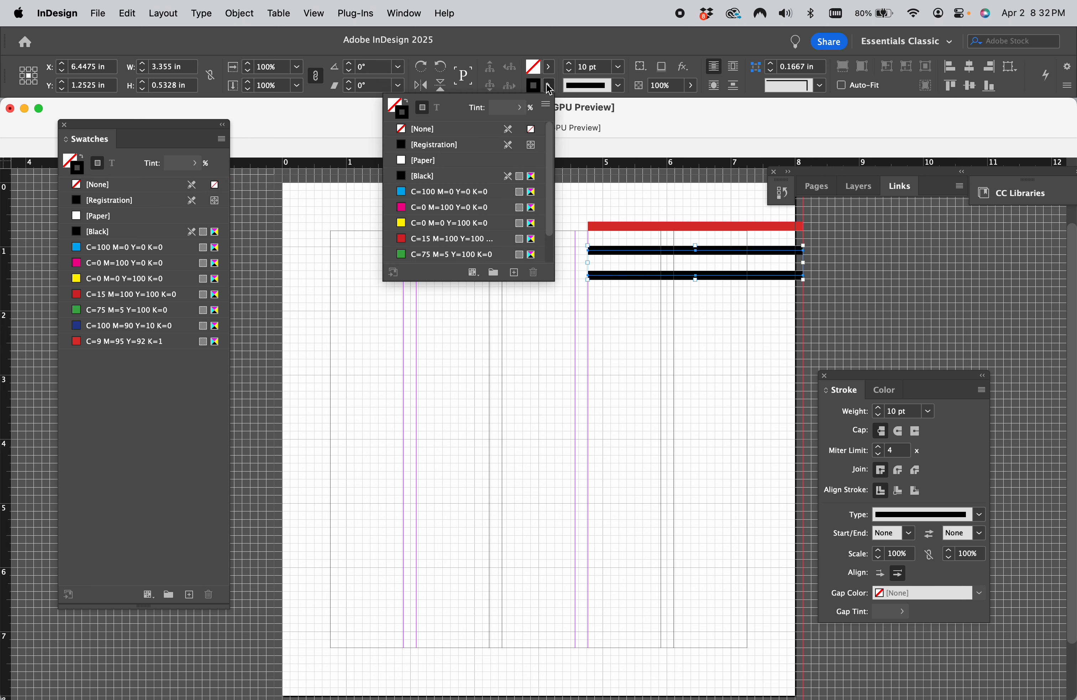
{"action": "scroll", "coordinate": [470, 220], "scroll_direction": "down", "scroll_amount": 1}
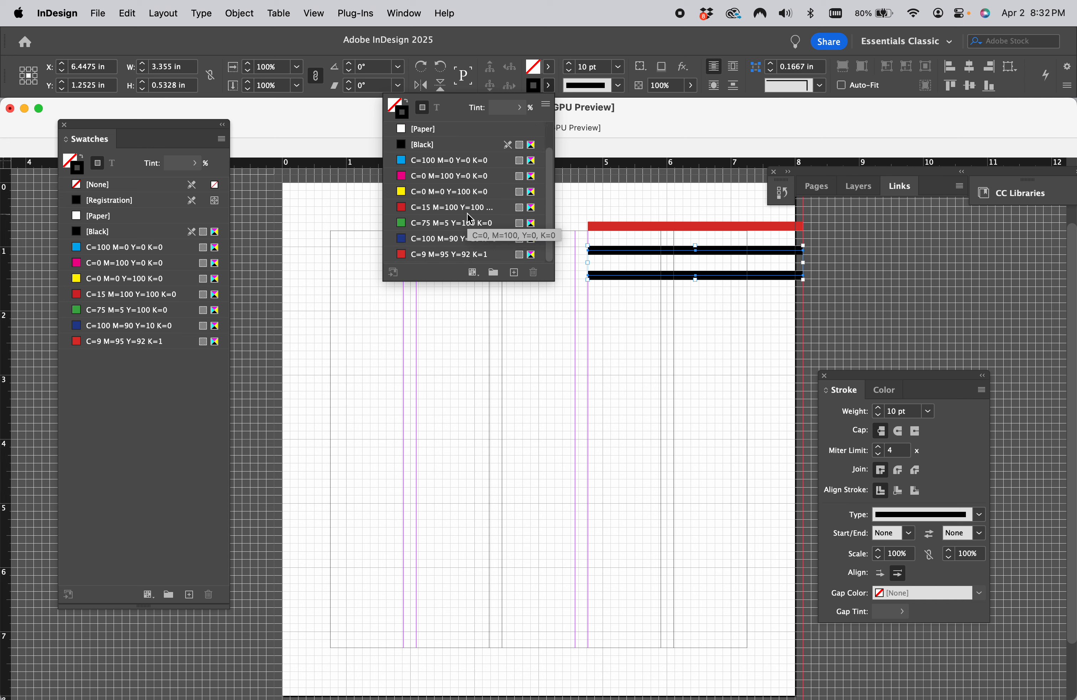
{"action": "left_click", "coordinate": [436, 254]}
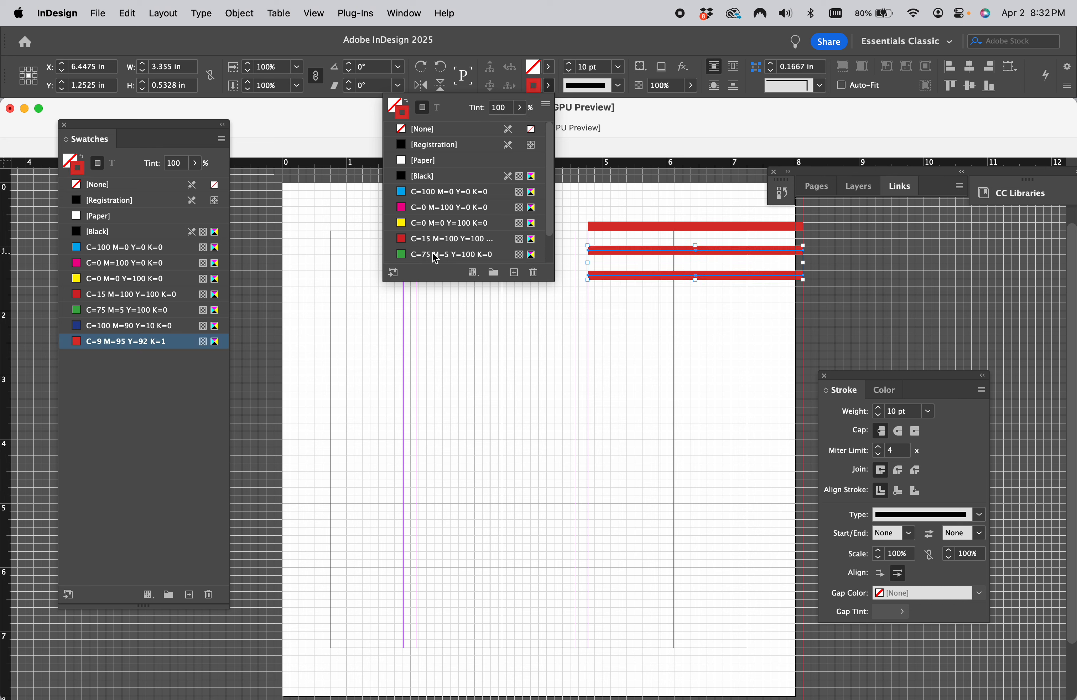
{"action": "left_click", "coordinate": [444, 314]}
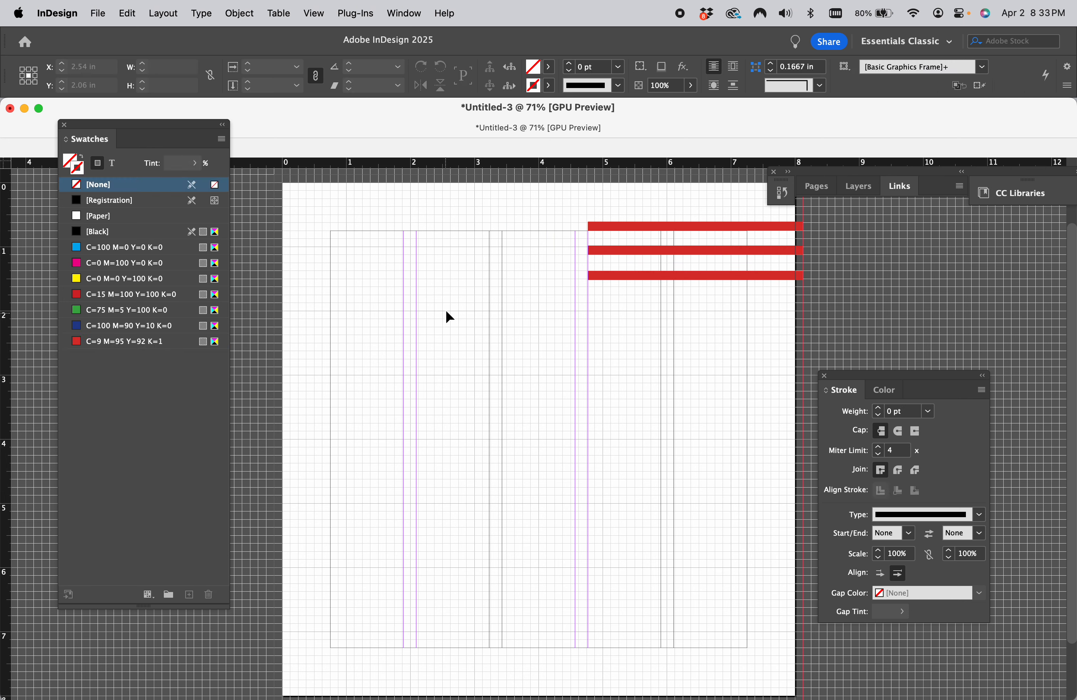
{"action": "left_click", "coordinate": [404, 13]}
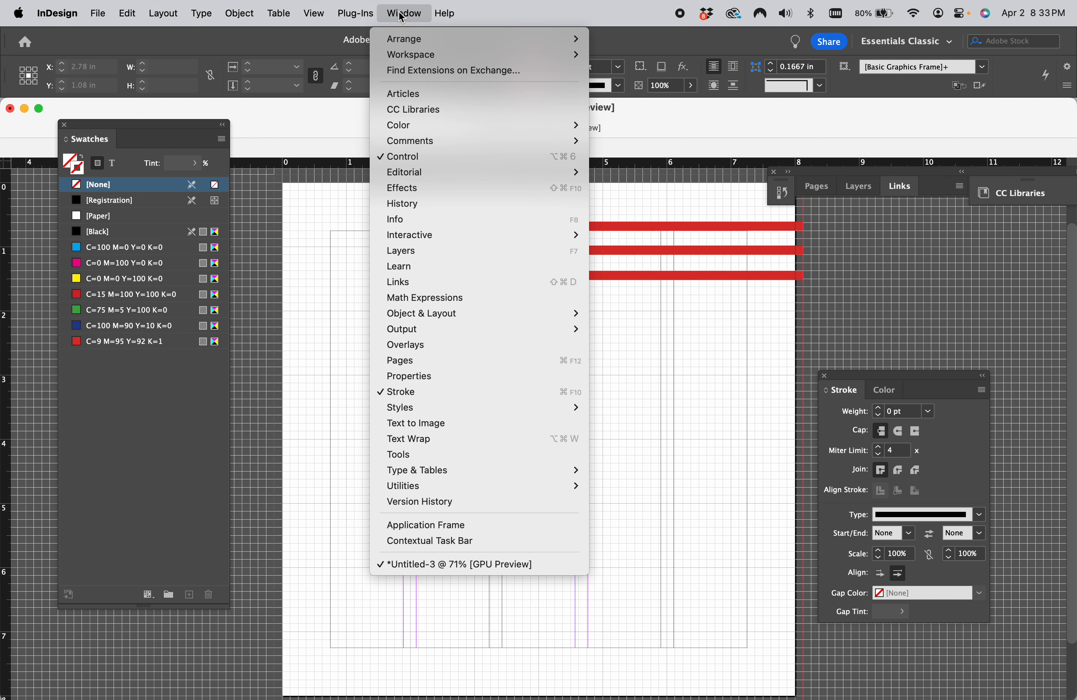
{"action": "mouse_move", "coordinate": [407, 59]}
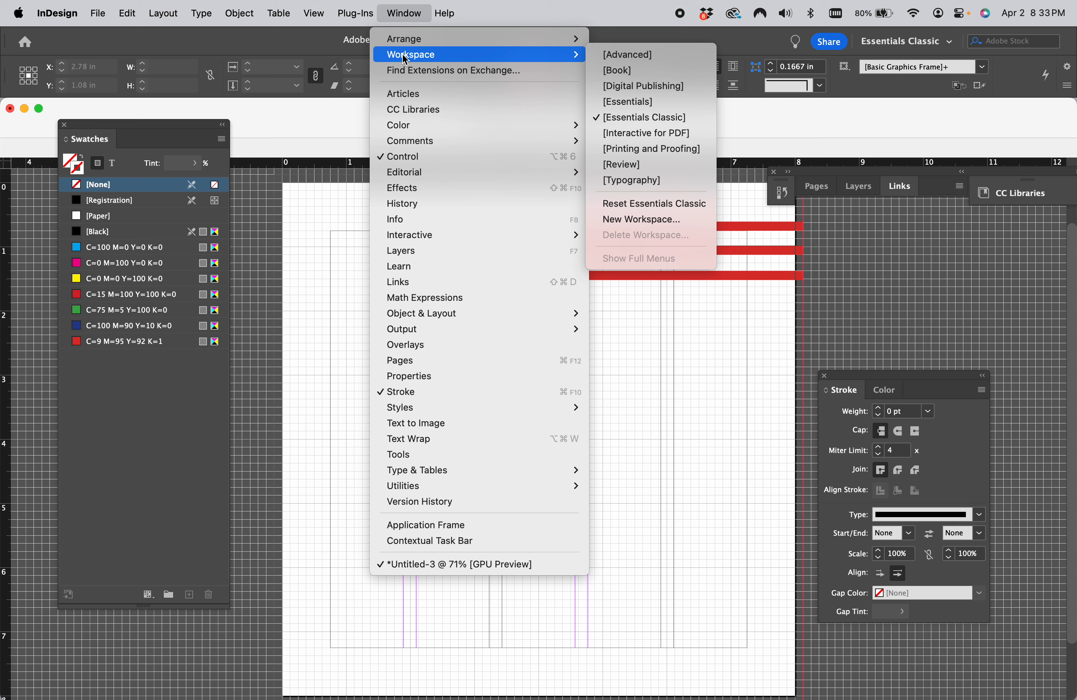
{"action": "left_click", "coordinate": [268, 198]}
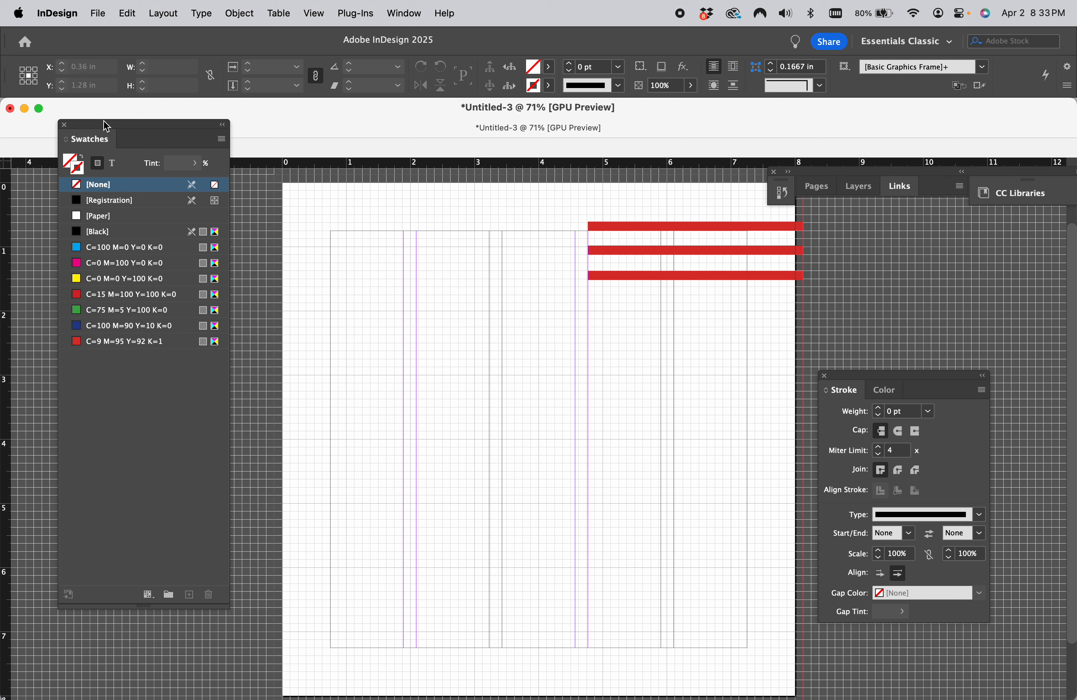
- Close the Swatches panel, check the text placement instructions in Preview and return to InDesign
{"action": "left_click", "coordinate": [65, 124]}
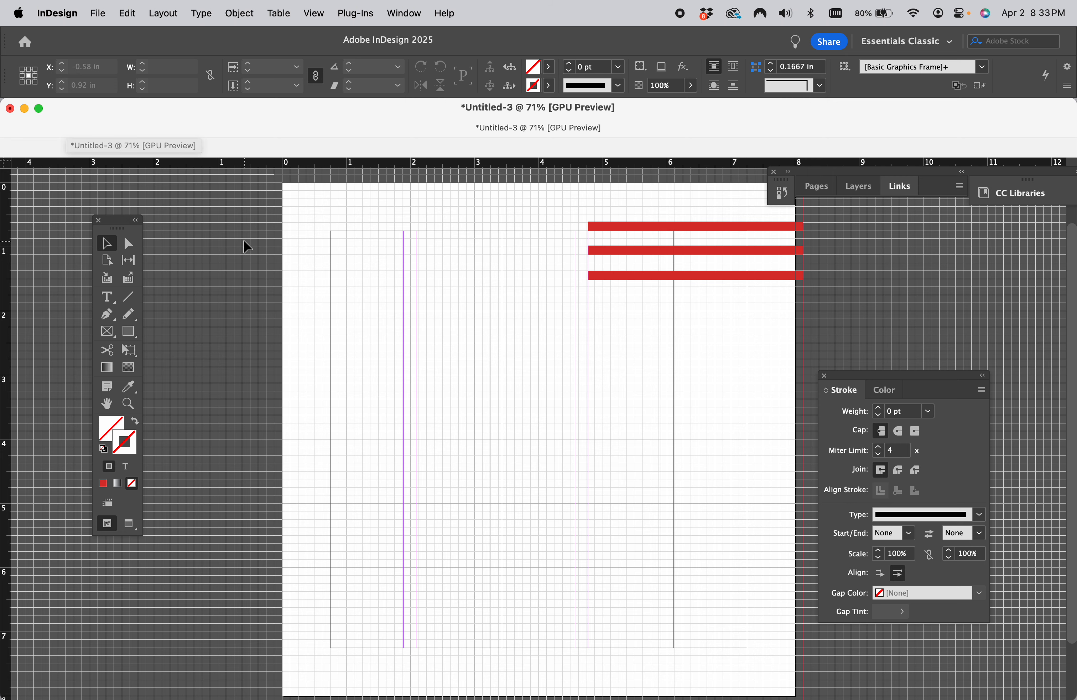
{"action": "mouse_move", "coordinate": [561, 698]}
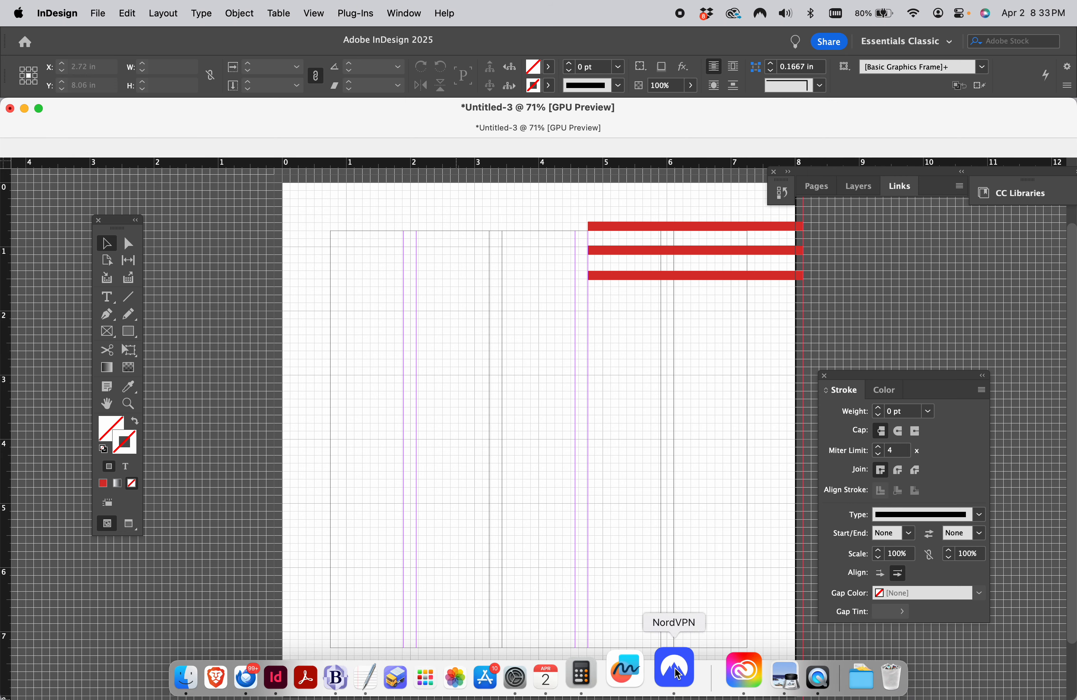
{"action": "left_click", "coordinate": [748, 670]}
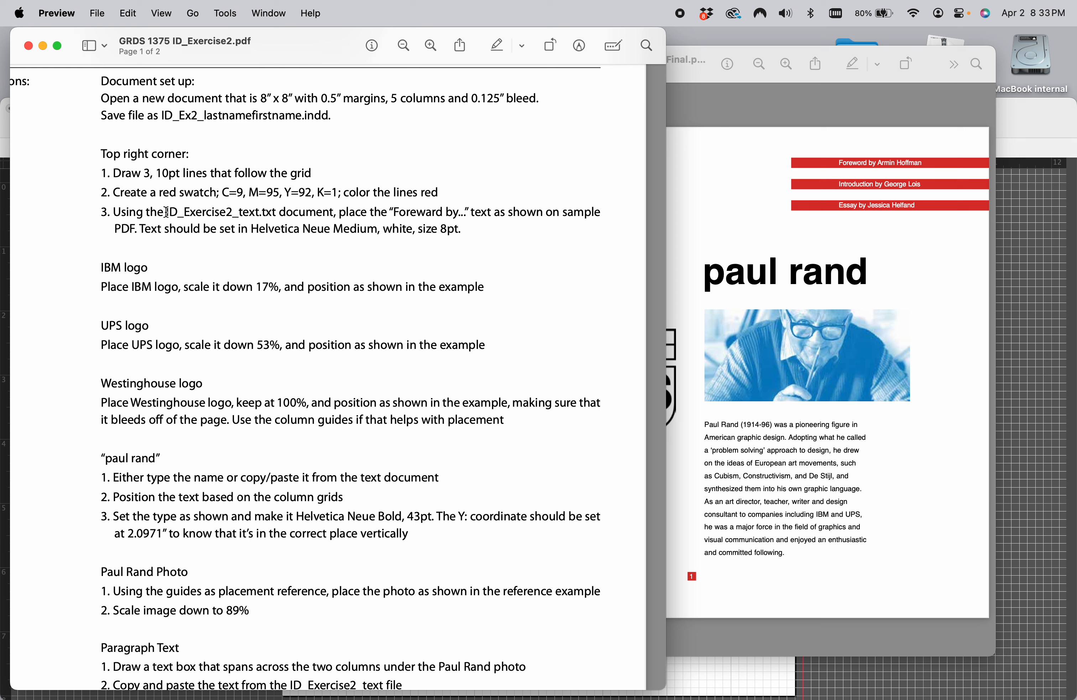
{"action": "mouse_move", "coordinate": [559, 697]}
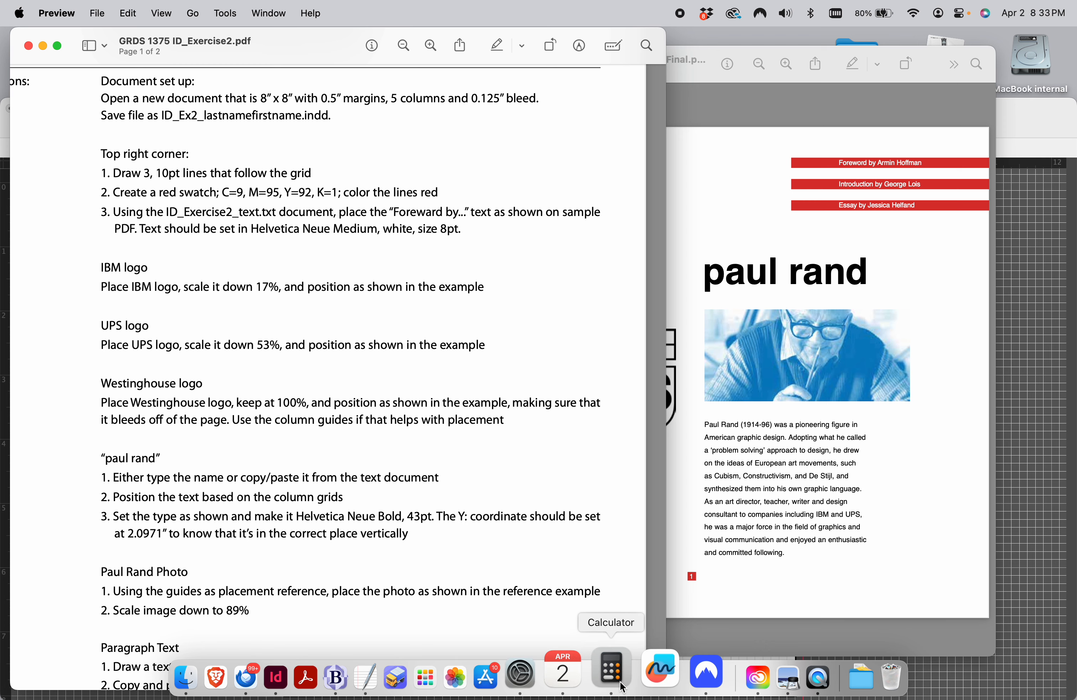
{"action": "left_click", "coordinate": [370, 677]}
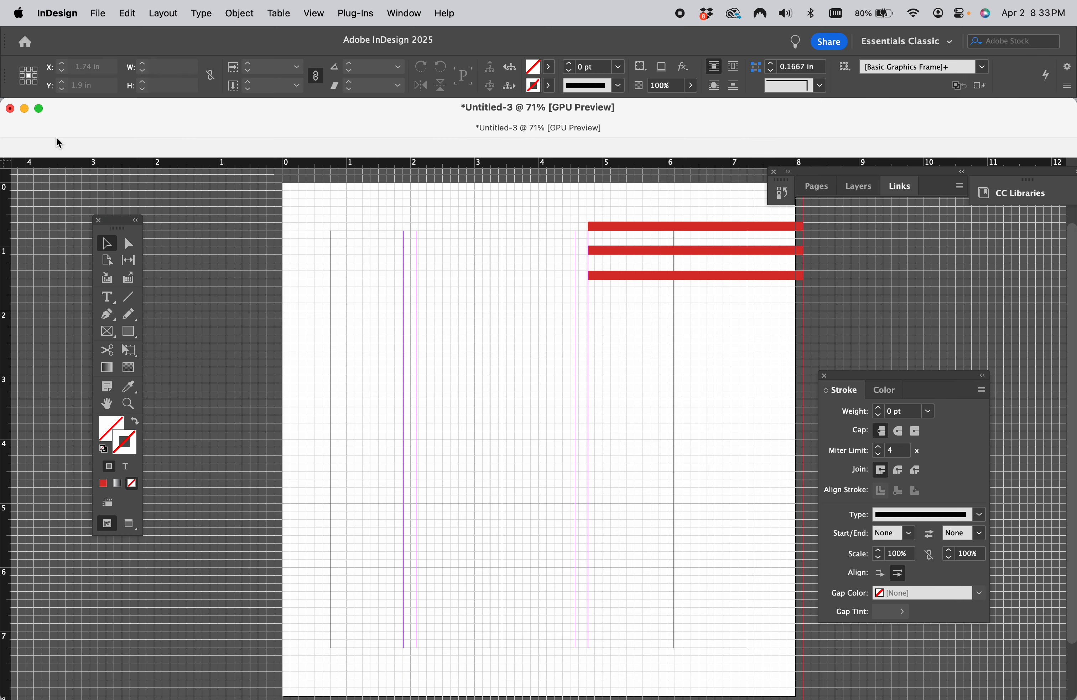
- Place ID_Exercise2_text.rtf from Exercise2_Materials in a frame about 1.56 by 5.48 in on the pasteboard beside the page
{"action": "left_click", "coordinate": [98, 13]}
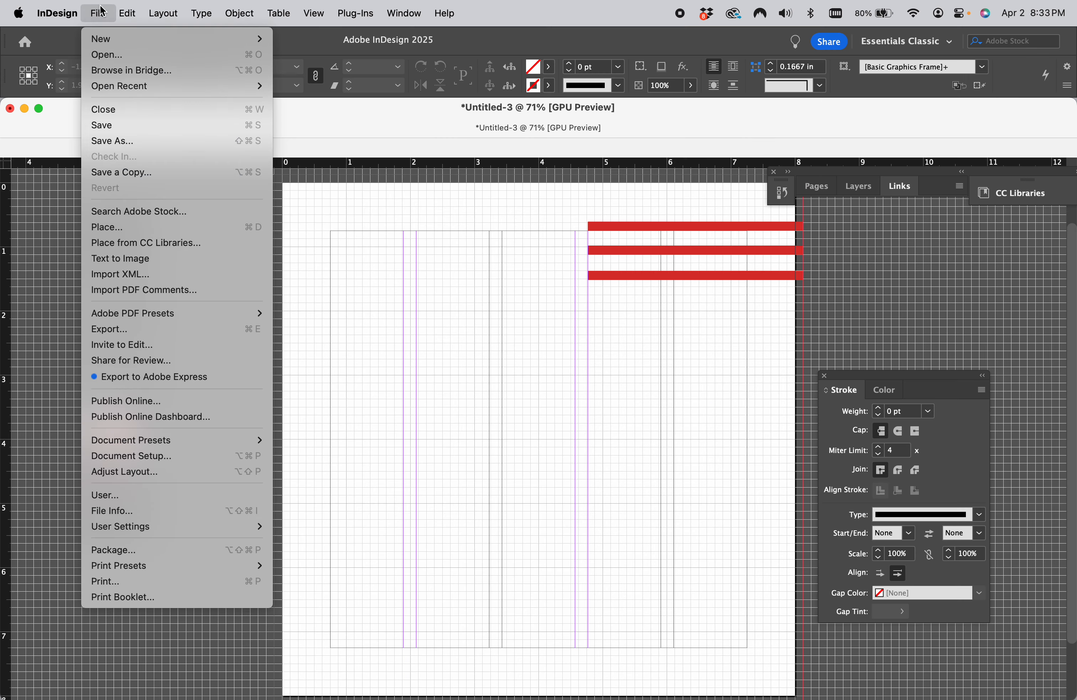
{"action": "left_click", "coordinate": [102, 230]}
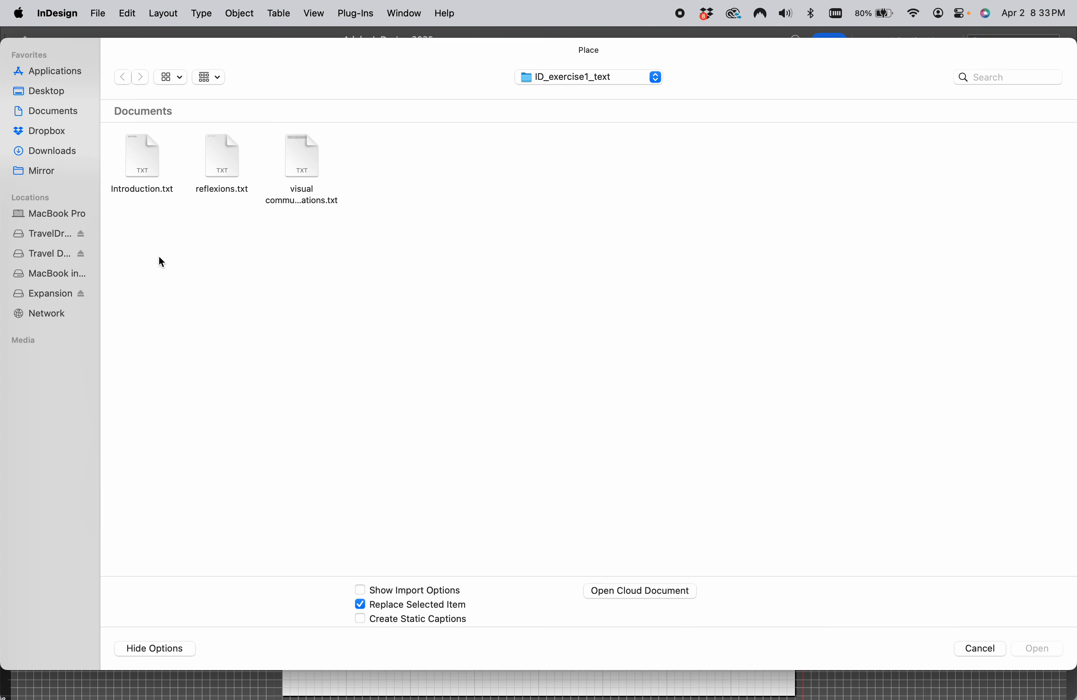
{"action": "left_click", "coordinate": [559, 76]}
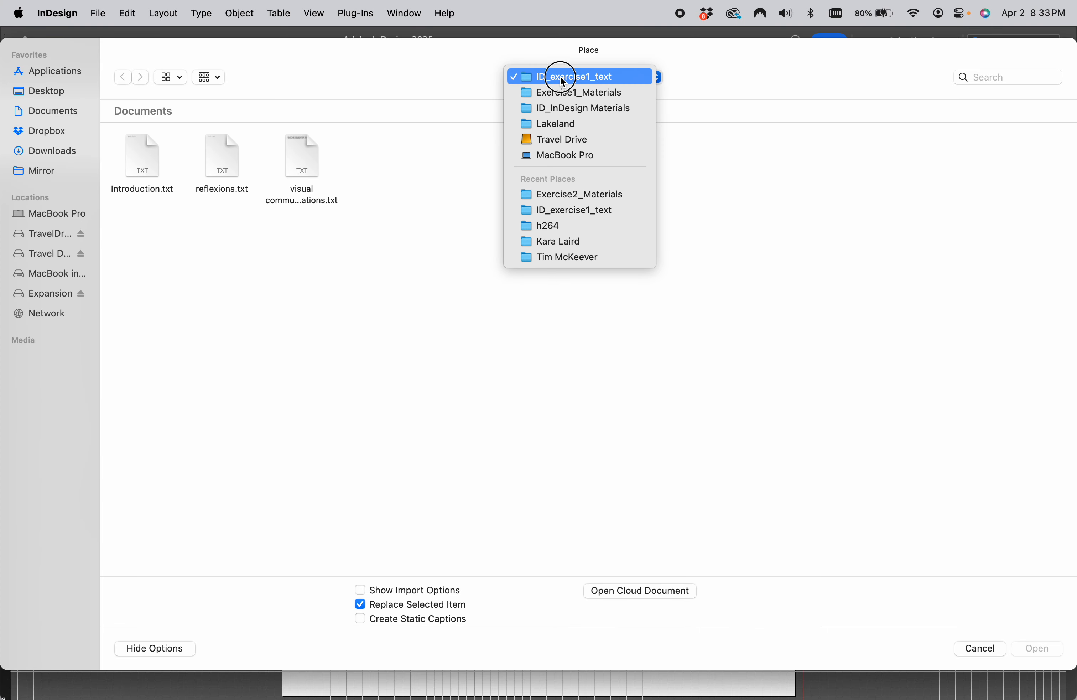
{"action": "left_click", "coordinate": [561, 109]}
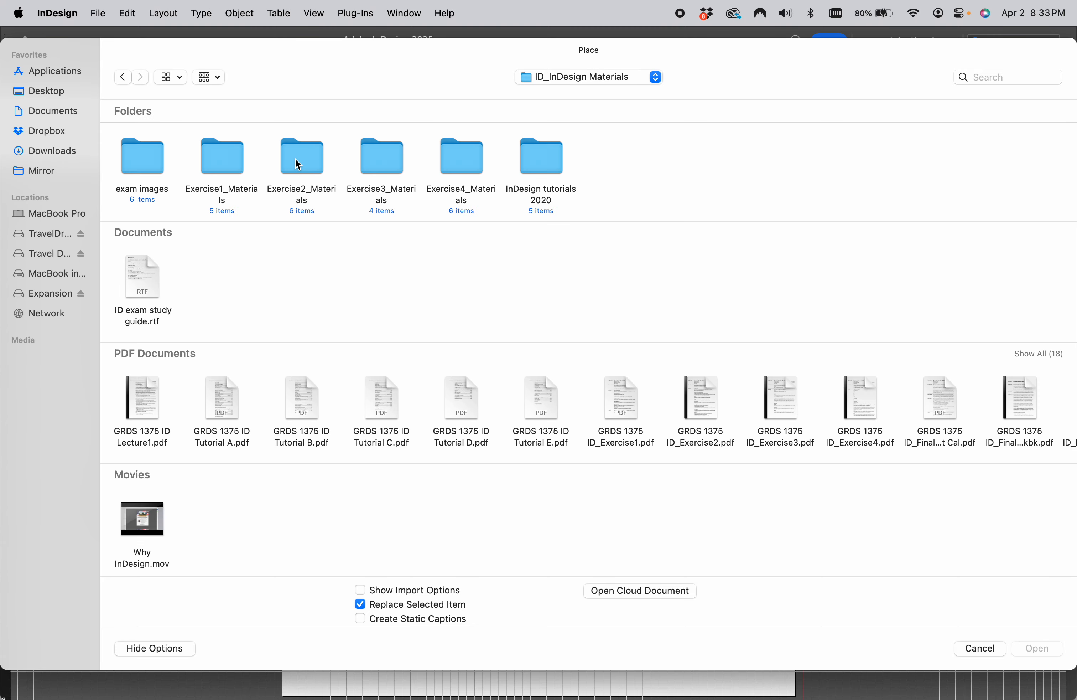
{"action": "double_click", "coordinate": [298, 164]}
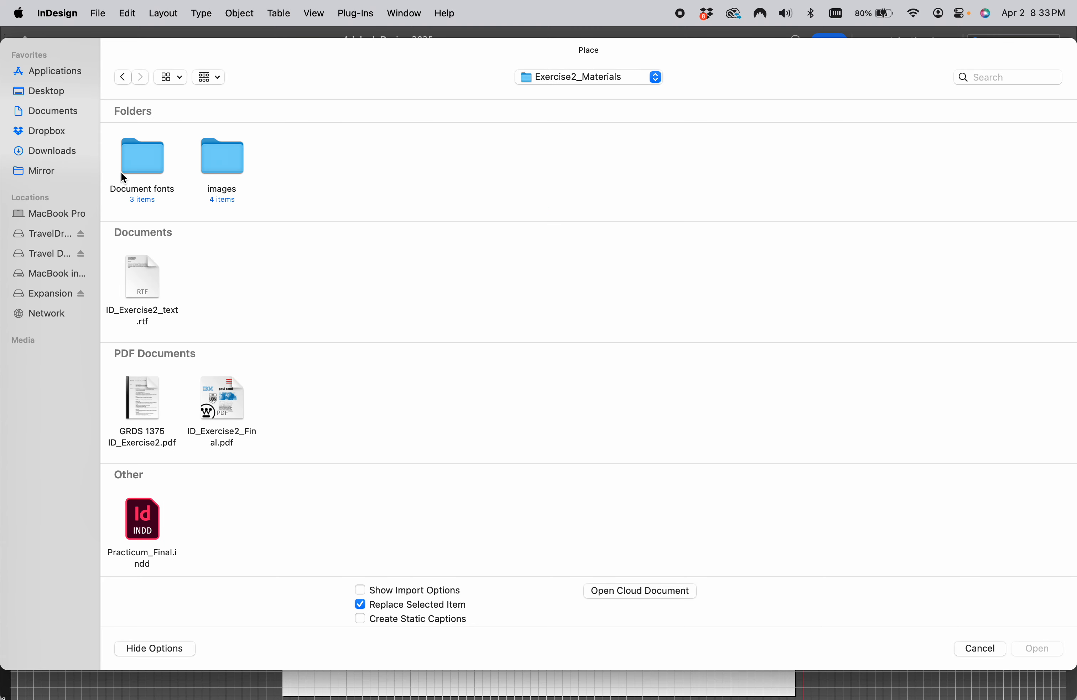
{"action": "left_click", "coordinate": [142, 290]}
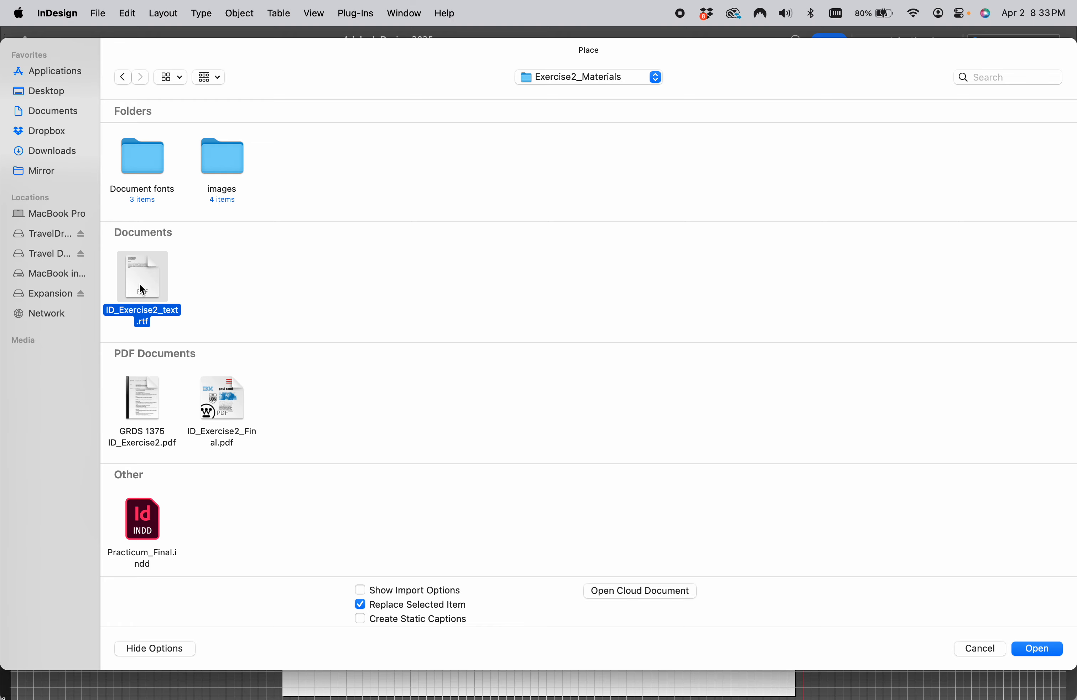
{"action": "left_click", "coordinate": [1029, 648]}
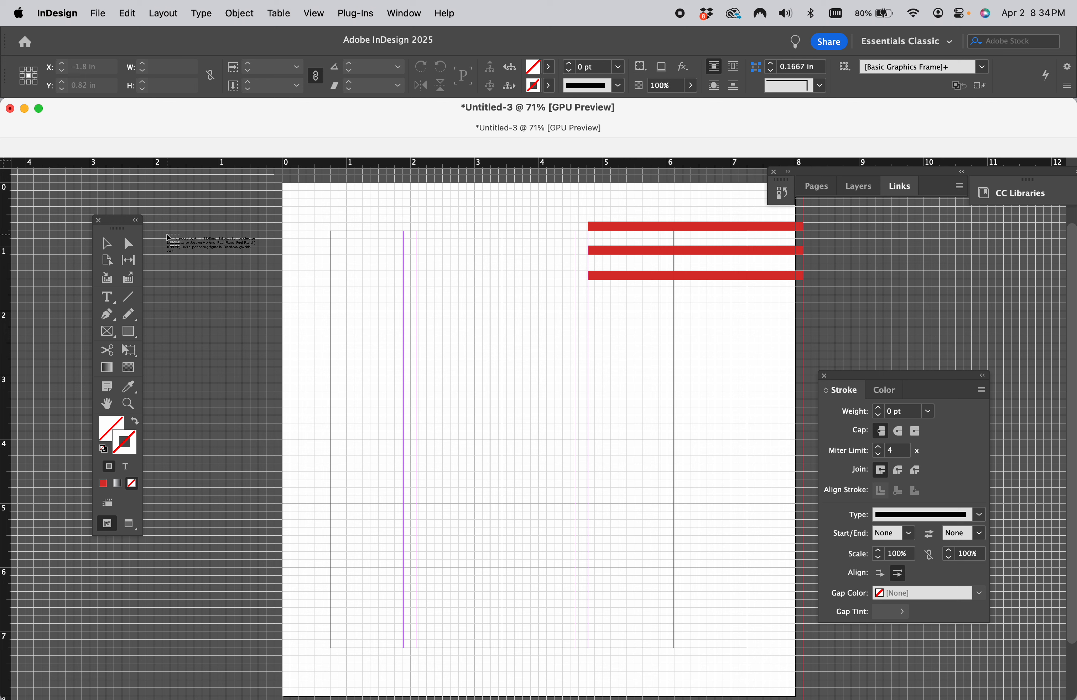
{"action": "left_click_drag", "start_coordinate": [158, 233], "coordinate": [258, 584]}
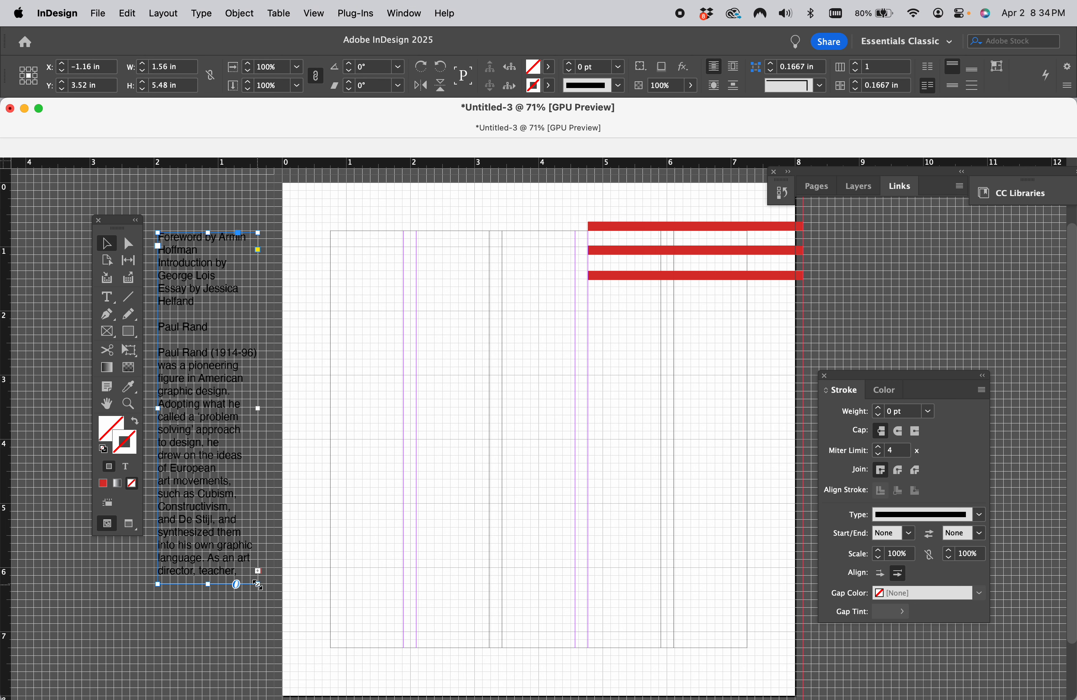
- Cut the three credit lines out of the pasteboard text frame and paste them as a separate frame on the page
{"action": "double_click", "coordinate": [200, 263]}
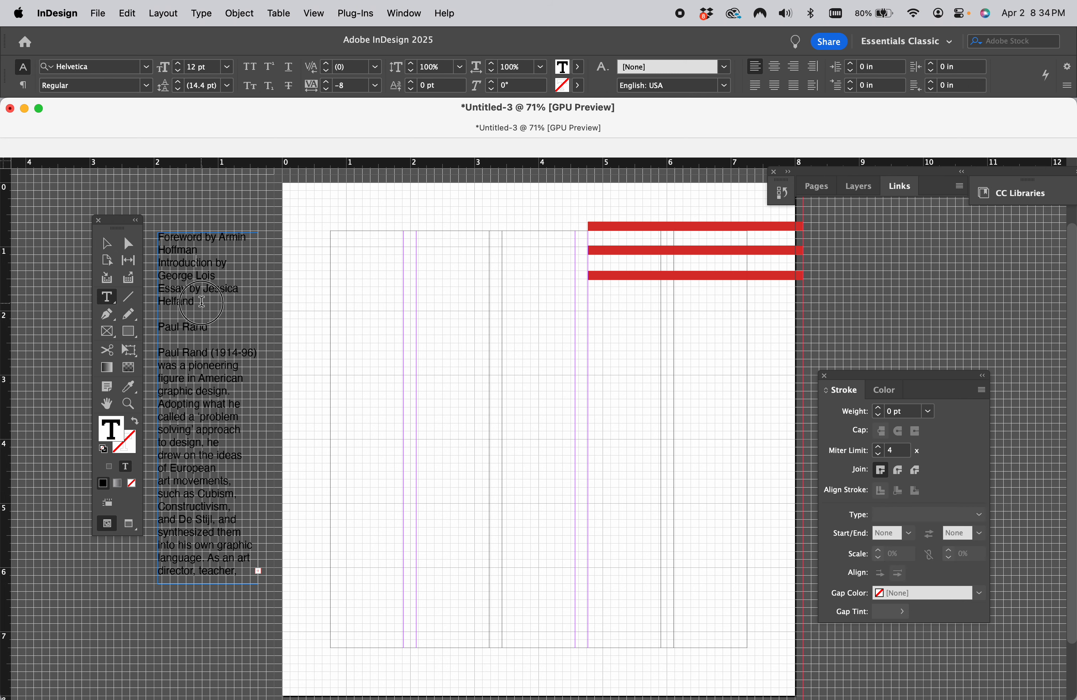
{"action": "left_click_drag", "start_coordinate": [196, 302], "coordinate": [163, 241]}
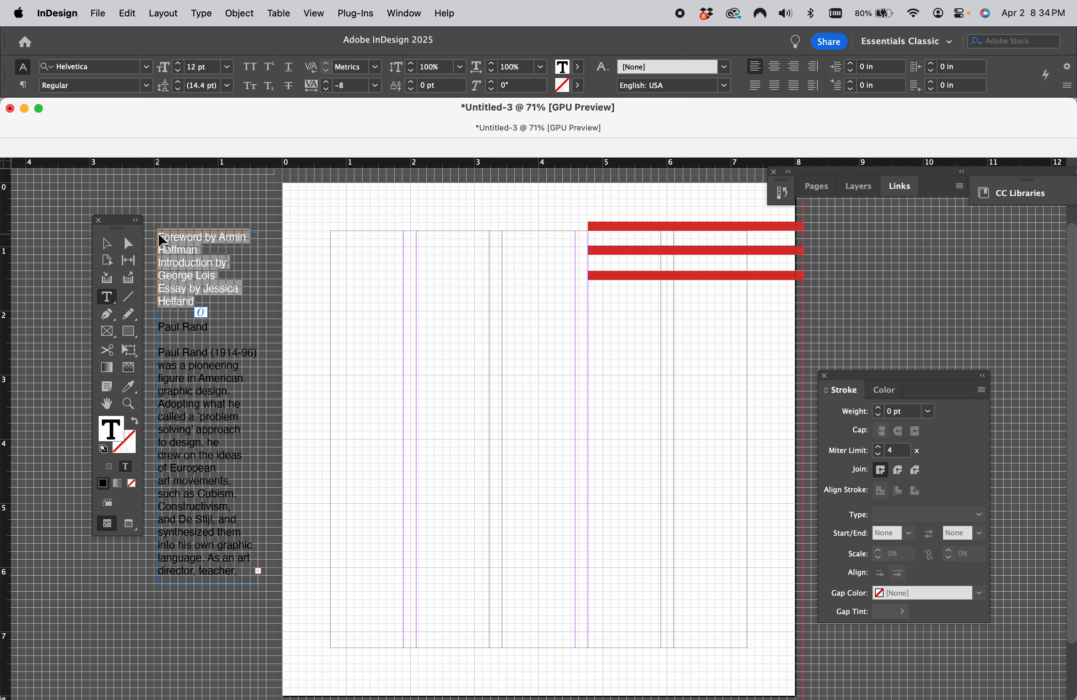
{"action": "key", "text": "super+c"}
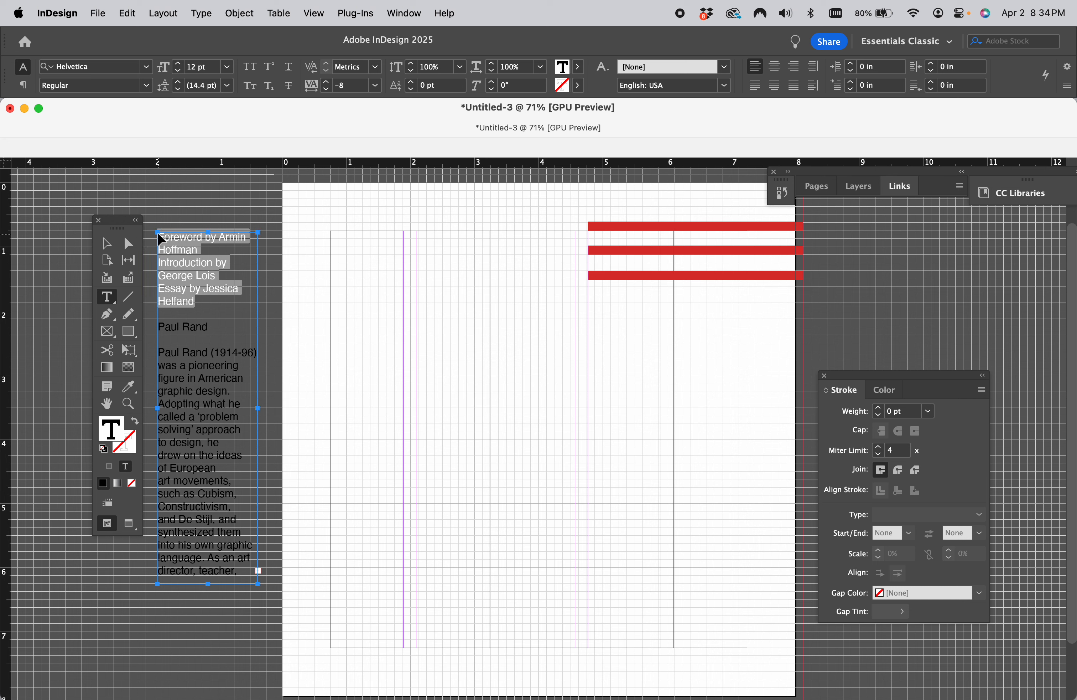
{"action": "key", "text": "super+x"}
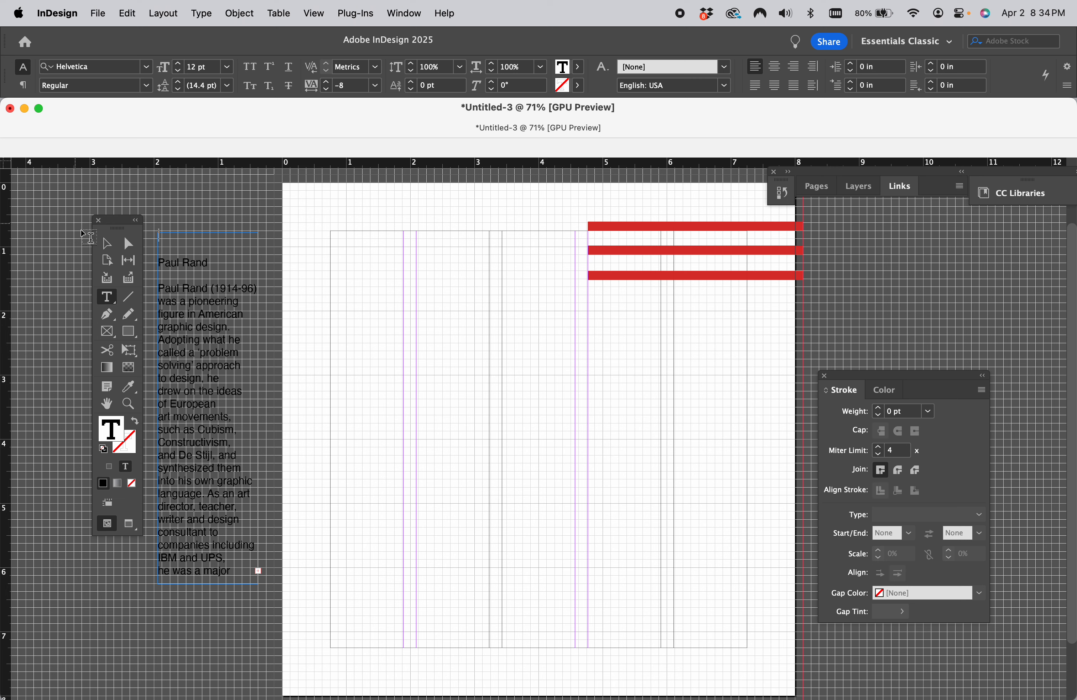
{"action": "left_click", "coordinate": [103, 244]}
{"action": "left_click", "coordinate": [358, 282]}
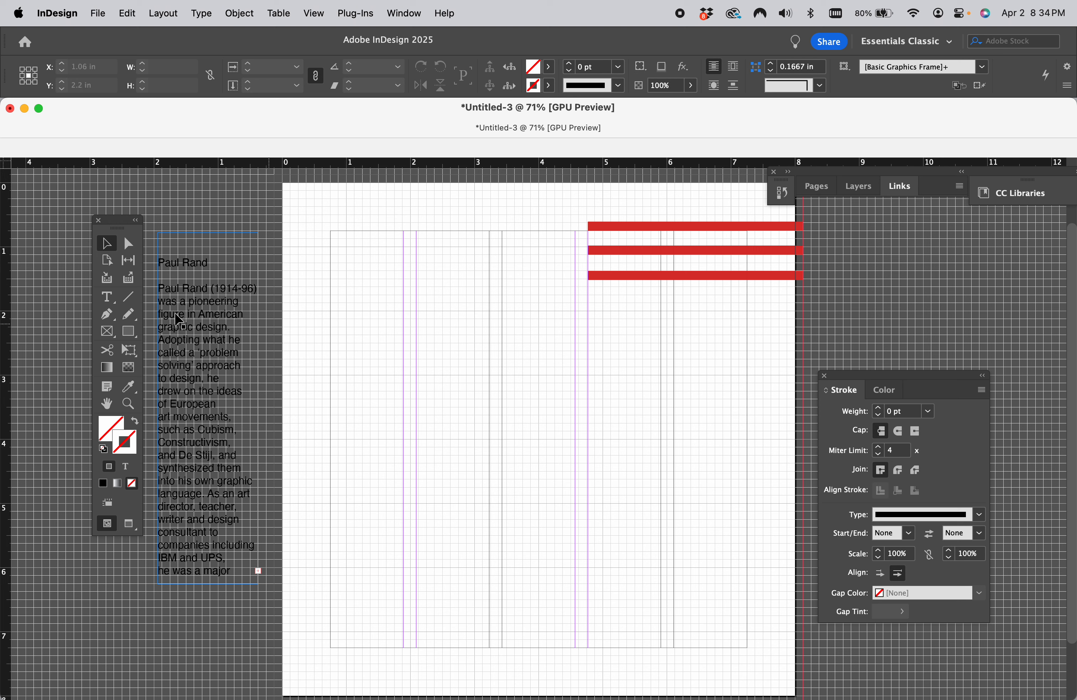
{"action": "key", "text": "super+v"}
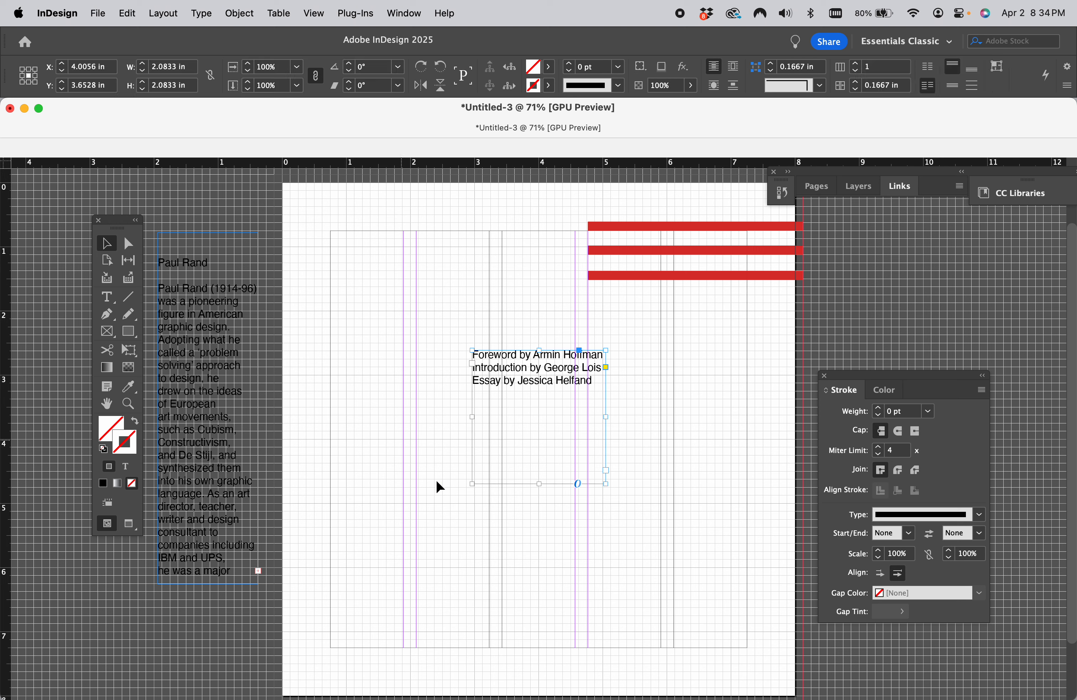
- Resize the credit text frame to about 3.05 by 0.79 in and position it over the red lines at about X 6.54, Y 1.02 in
{"action": "left_click_drag", "start_coordinate": [607, 482], "coordinate": [668, 399]}
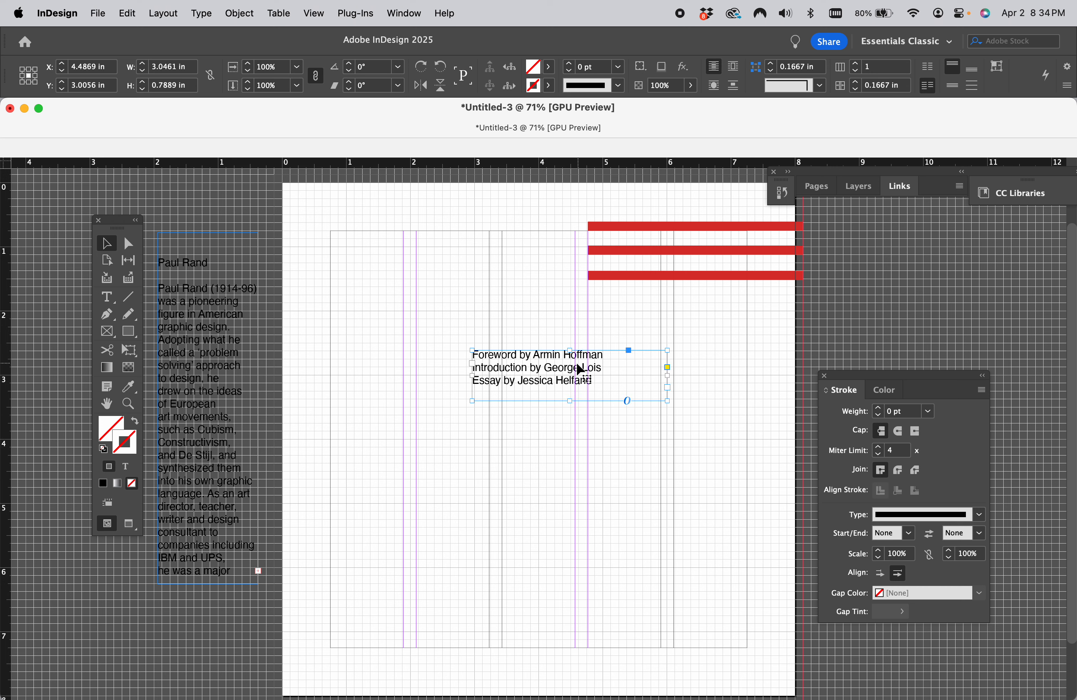
{"action": "left_click_drag", "start_coordinate": [531, 360], "coordinate": [666, 235]}
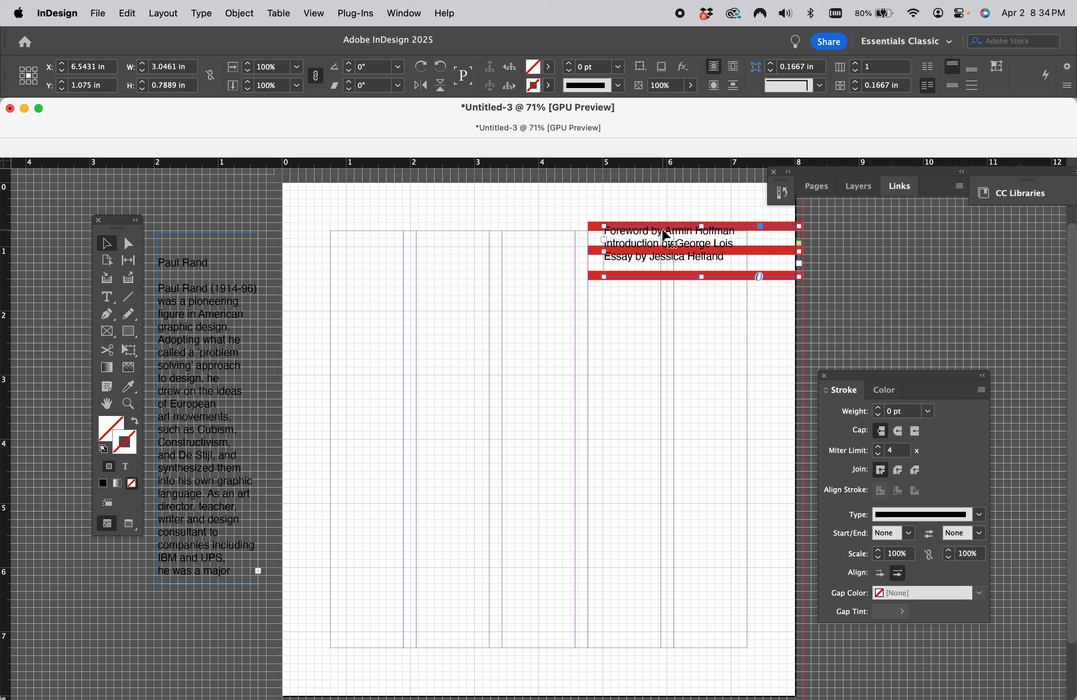
{"action": "key", "text": "Up"}
{"action": "key", "text": "Up"}
{"action": "key", "text": "Up"}
{"action": "key", "text": "Up"}
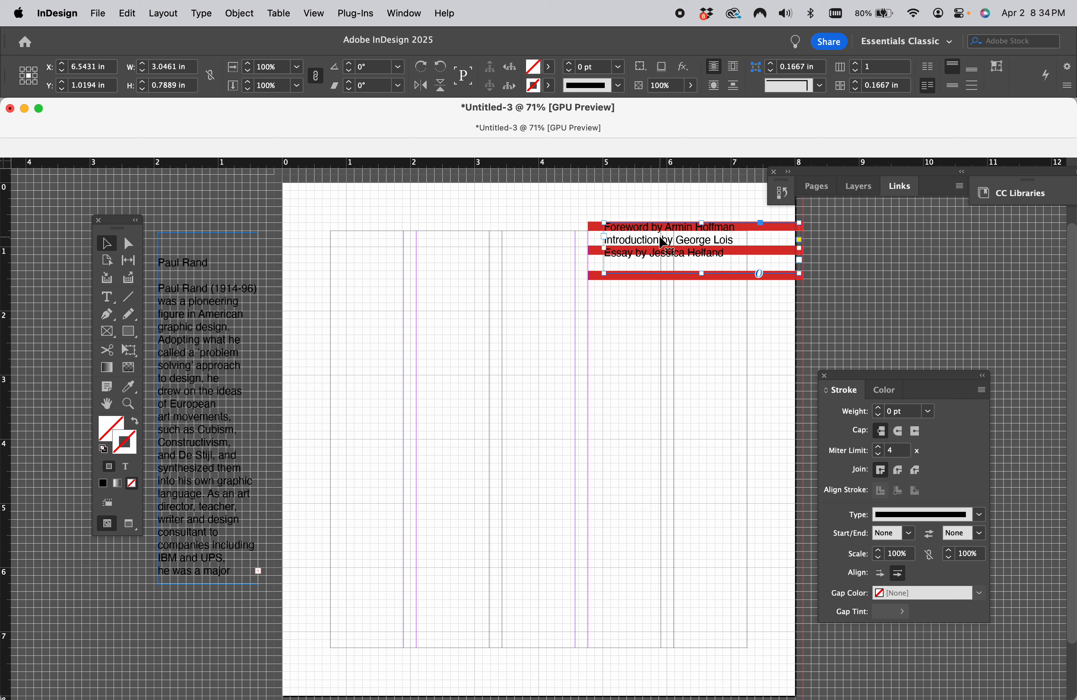
- Select all the credit text, check its type specifications in the Preview instructions and return to InDesign
{"action": "double_click", "coordinate": [663, 240]}
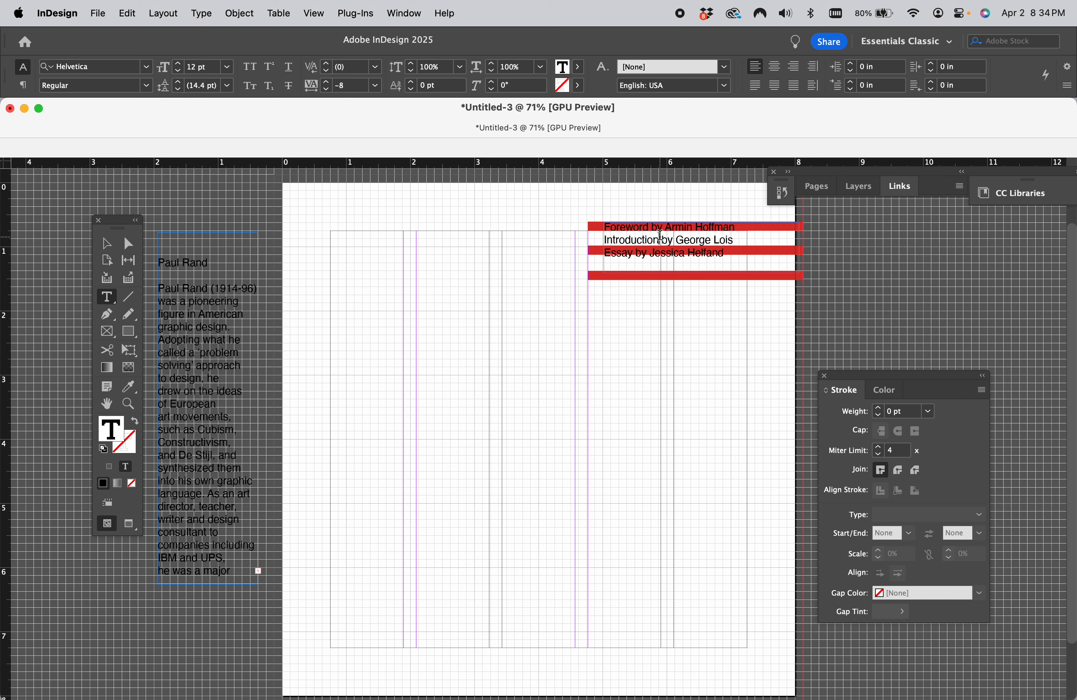
{"action": "key", "text": "super+a"}
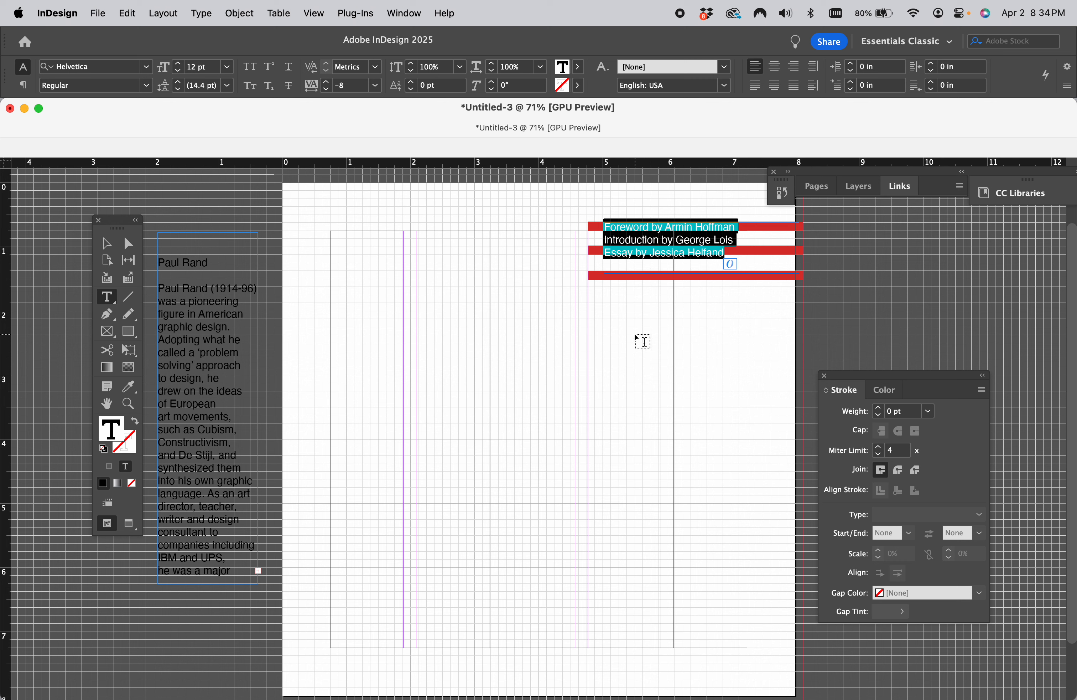
{"action": "mouse_move", "coordinate": [848, 675]}
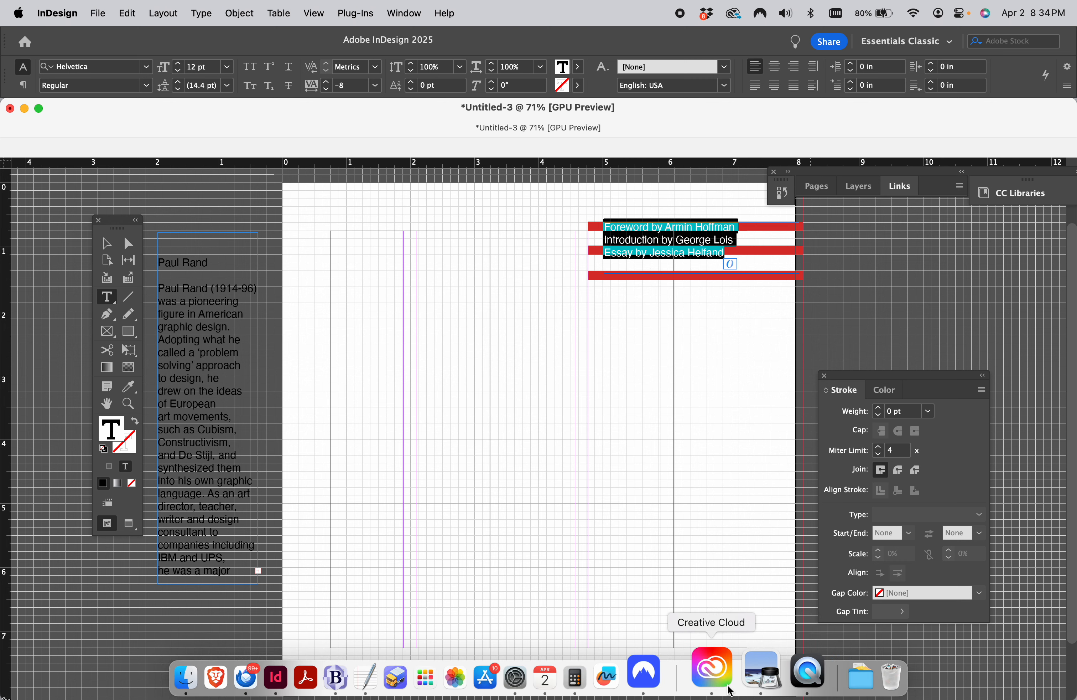
{"action": "left_click", "coordinate": [731, 675]}
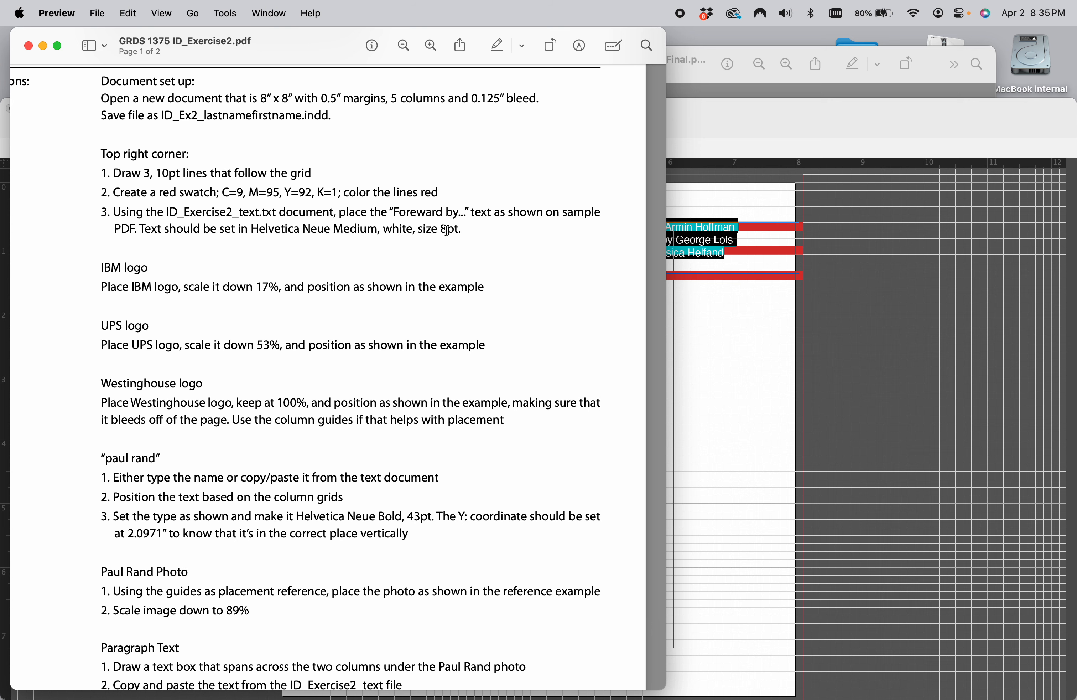
{"action": "left_click", "coordinate": [727, 337]}
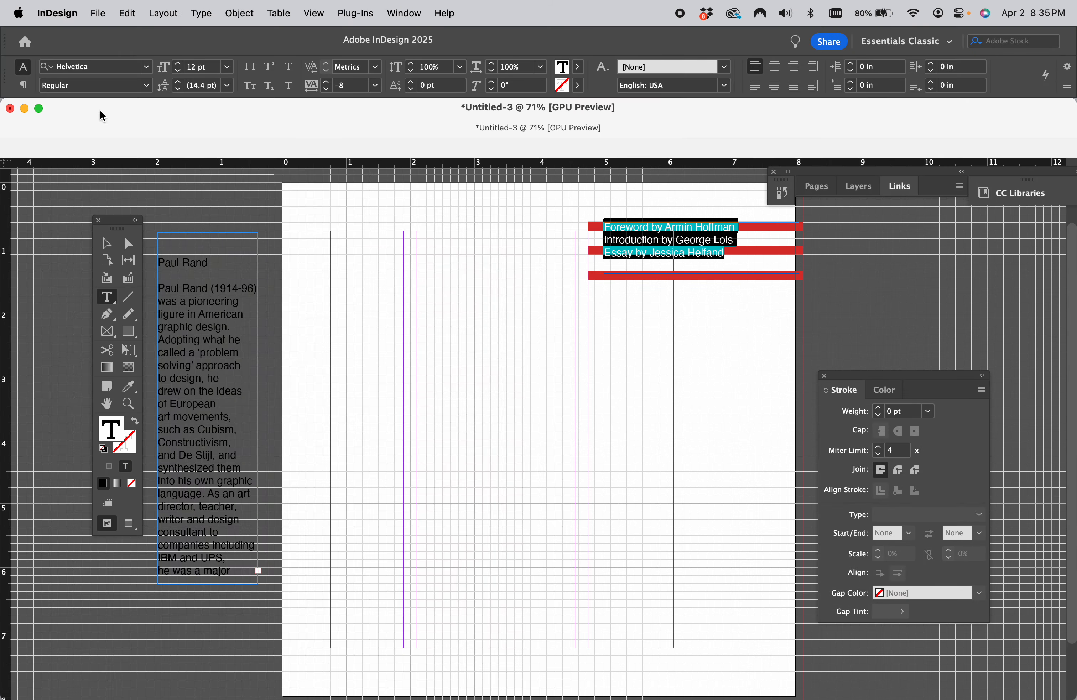
- Set the selected credit text in Helvetica Neue Medium at 8 pt
{"action": "left_click", "coordinate": [107, 70]}
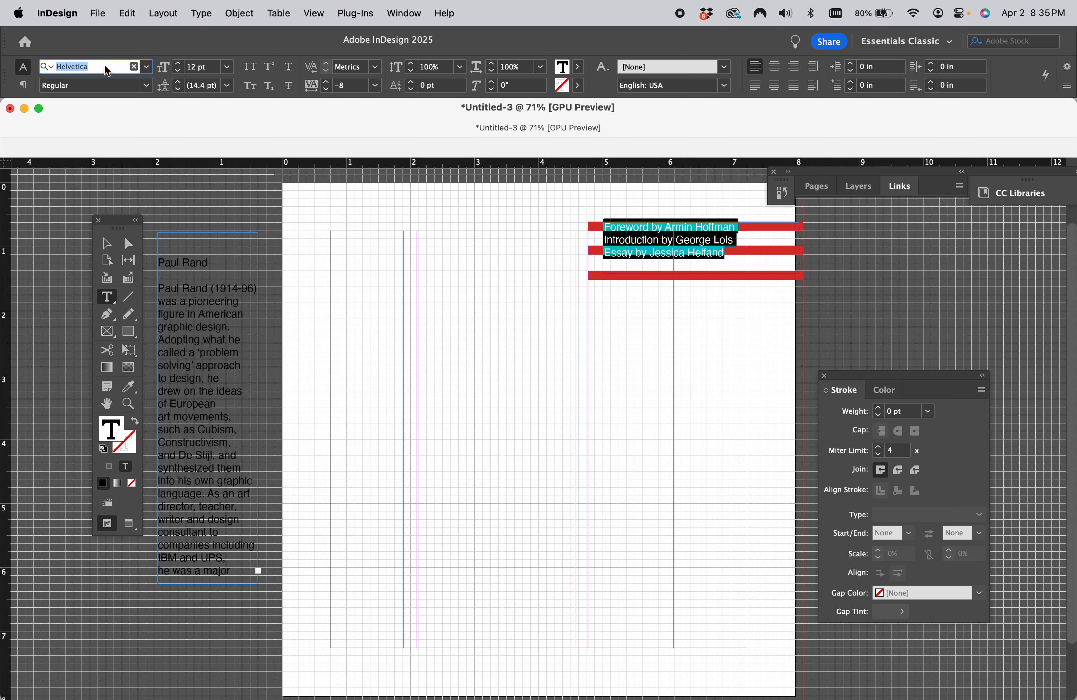
{"action": "left_click", "coordinate": [148, 72]}
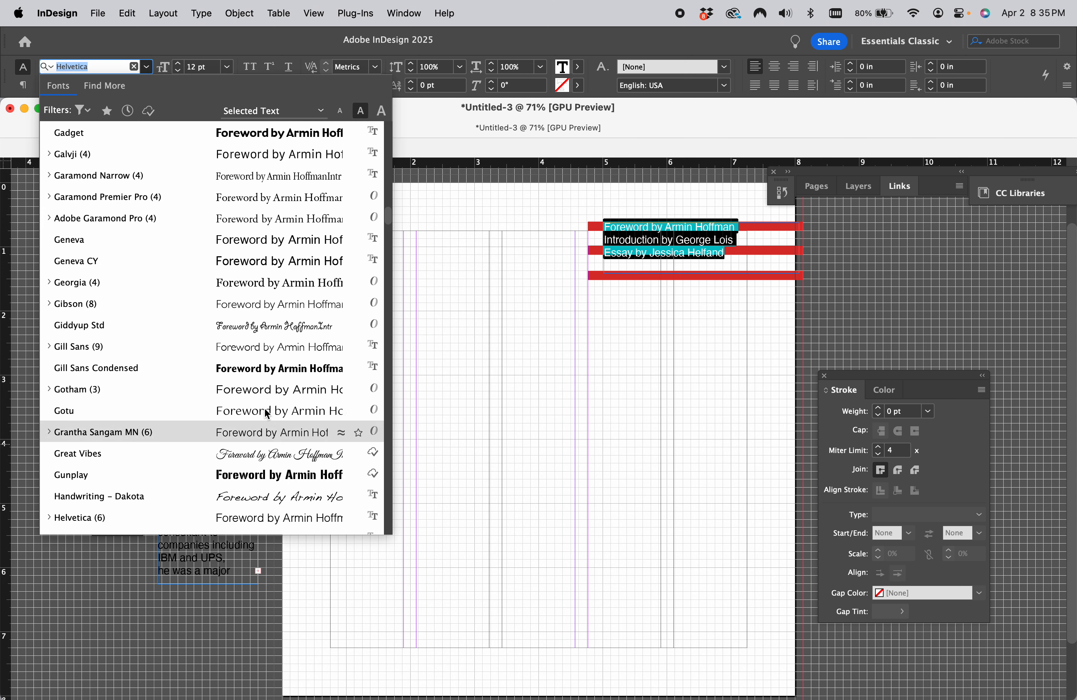
{"action": "scroll", "coordinate": [277, 376], "scroll_direction": "down", "scroll_amount": 3}
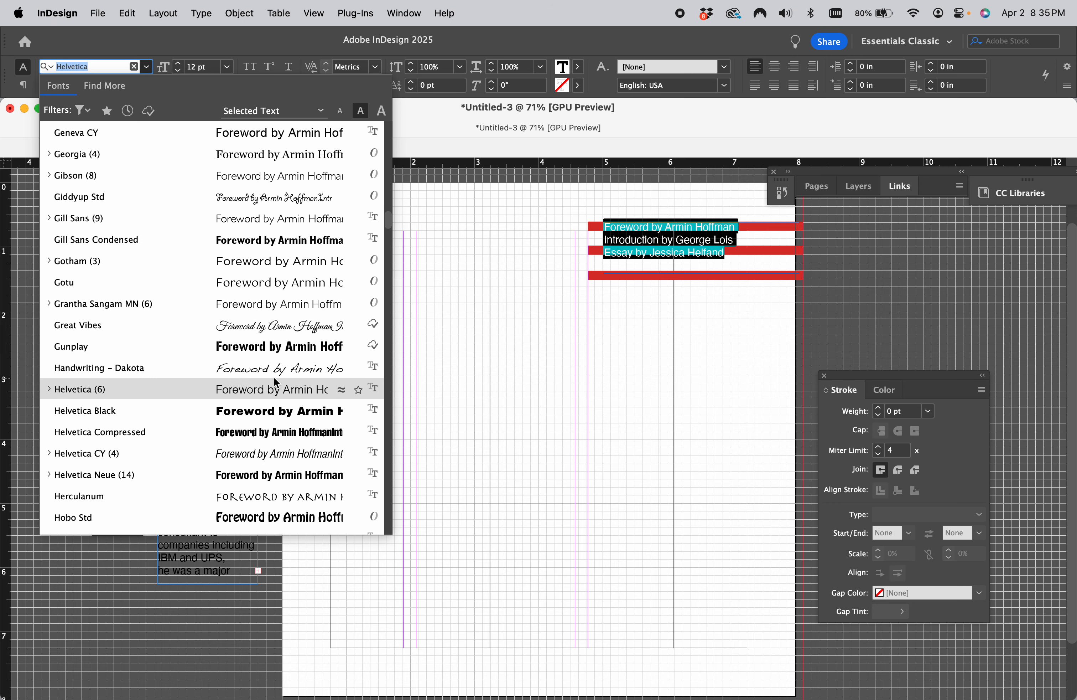
{"action": "left_click", "coordinate": [108, 478]}
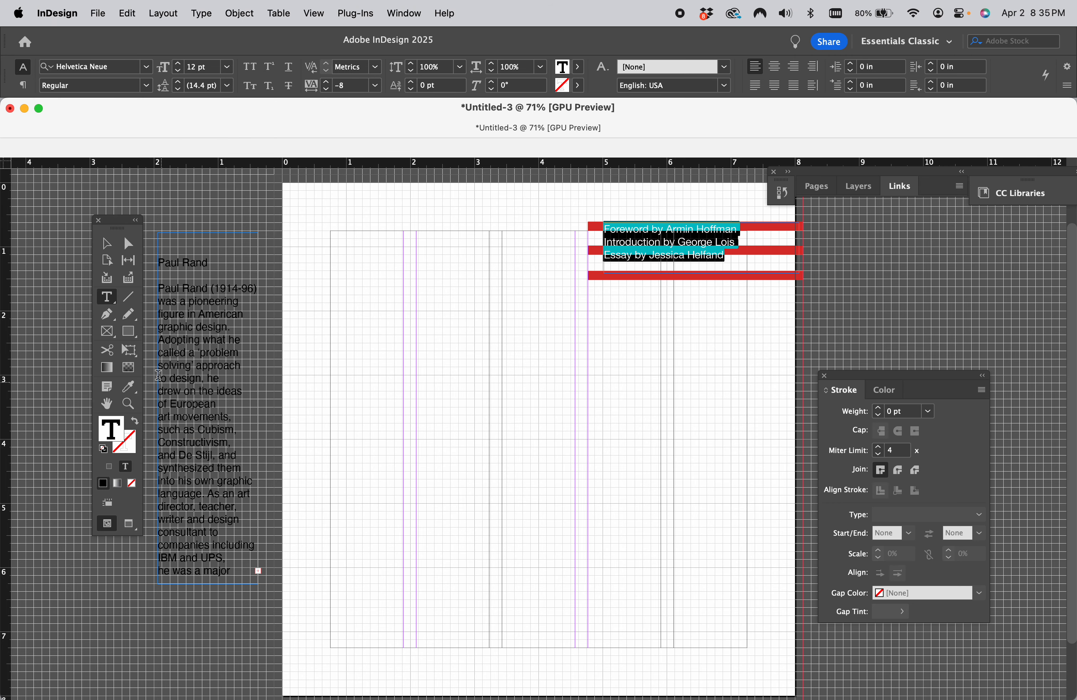
{"action": "left_click", "coordinate": [146, 86]}
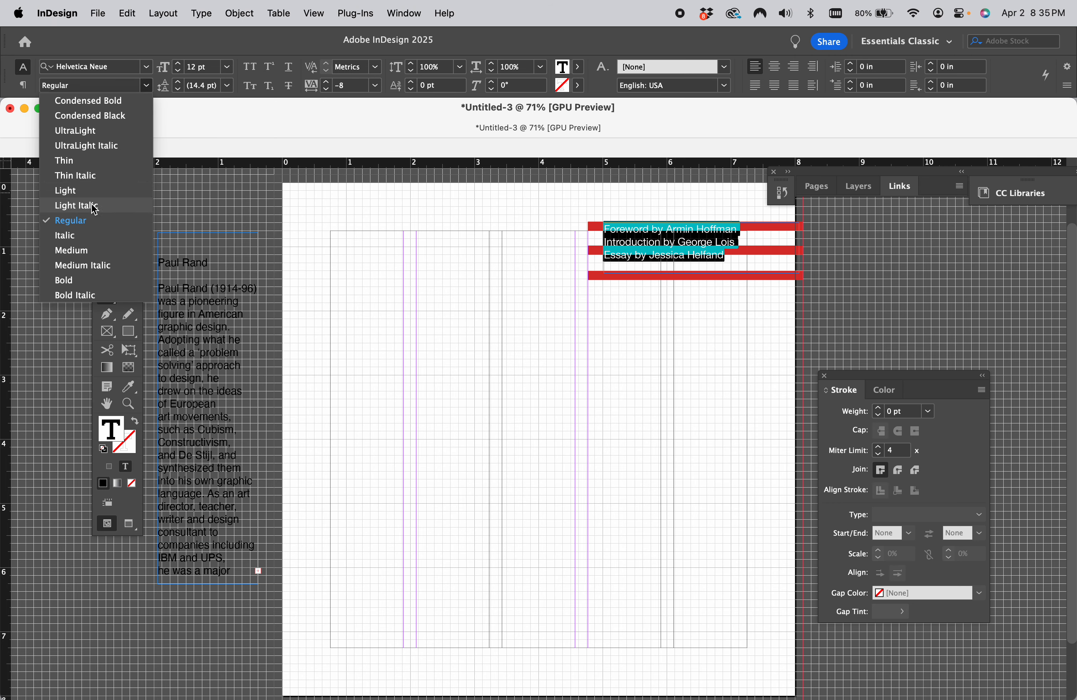
{"action": "left_click", "coordinate": [83, 252]}
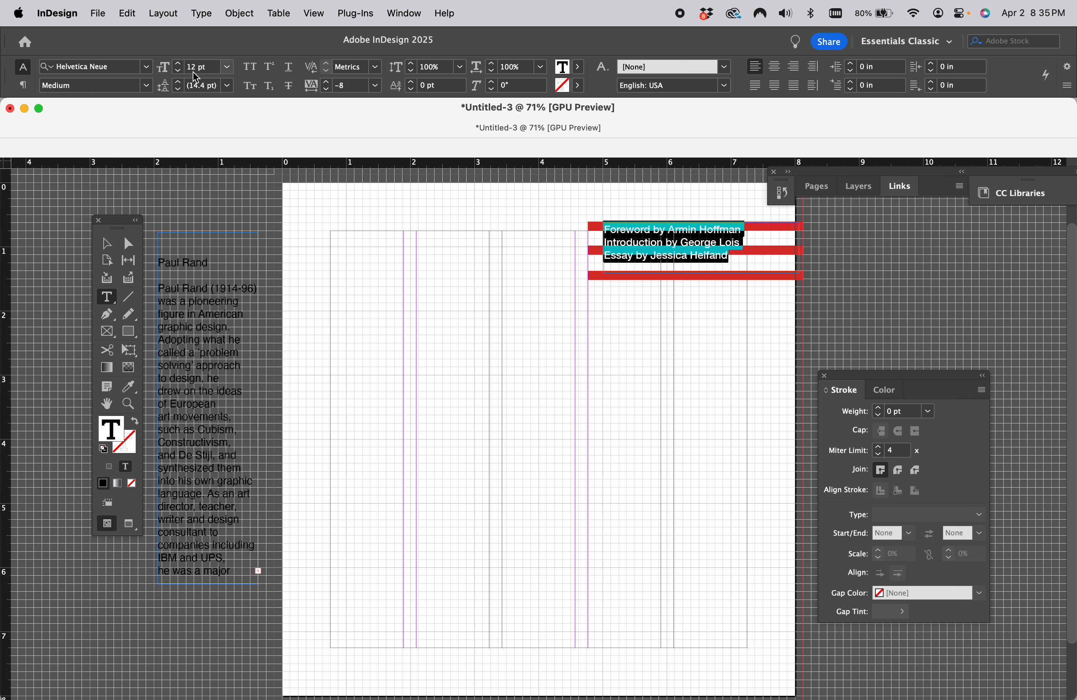
{"action": "left_click", "coordinate": [228, 68]}
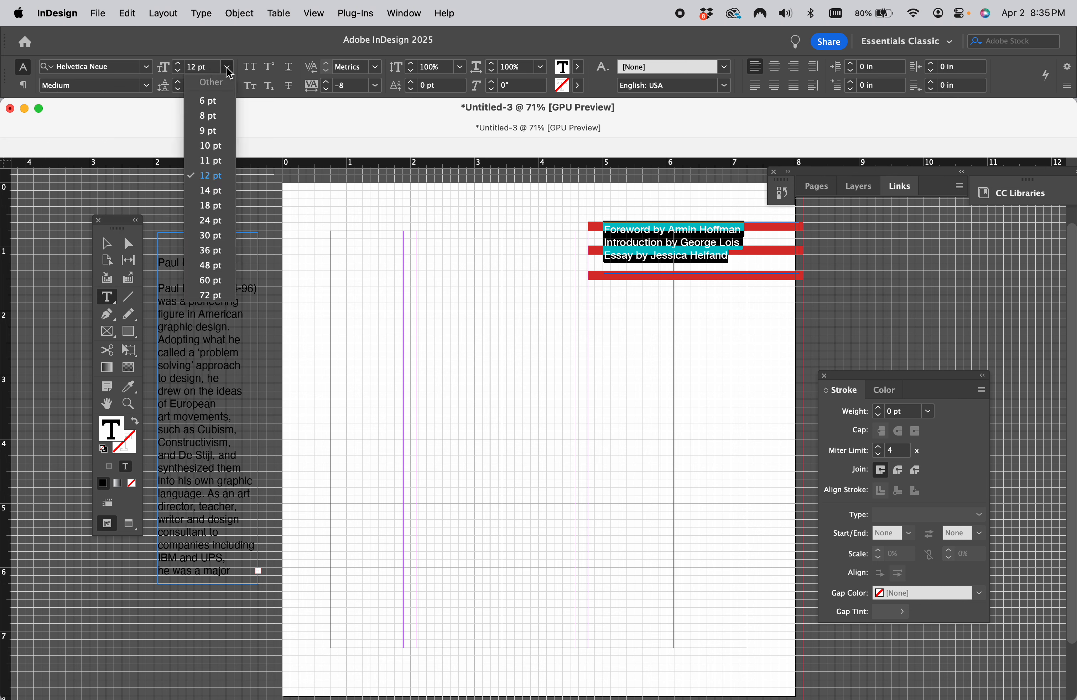
{"action": "left_click", "coordinate": [210, 115]}
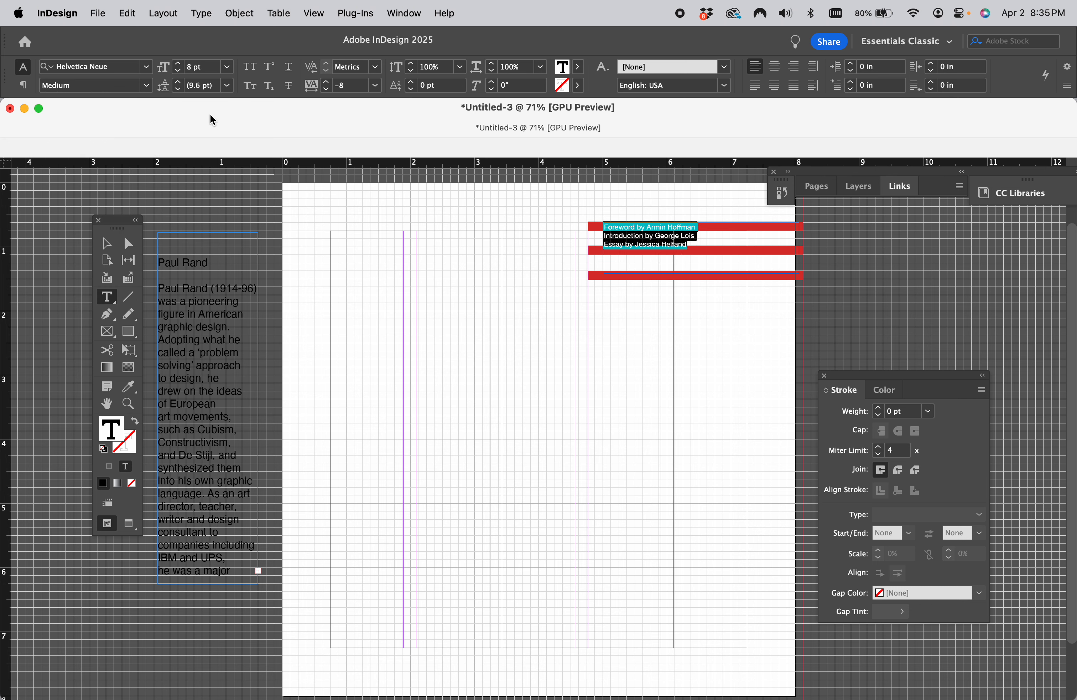
- Set the credit text's leading to 27 pt and extend the frame downward to a height of about 1.02 in
{"action": "left_click", "coordinate": [178, 83]}
{"action": "left_click", "coordinate": [178, 83]}
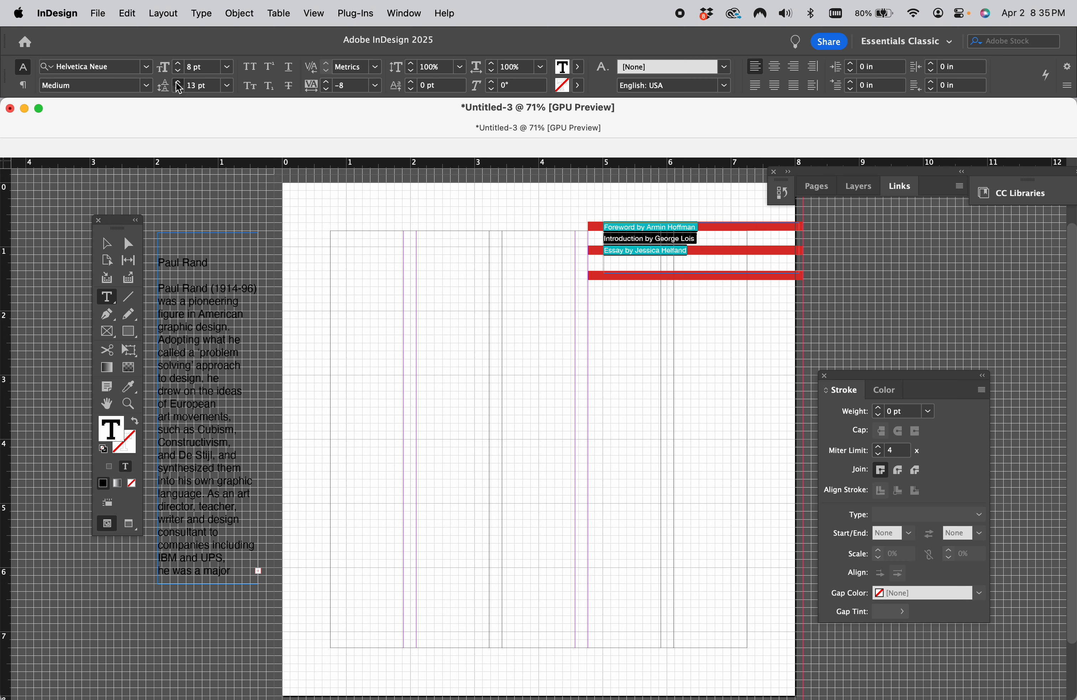
{"action": "left_click", "coordinate": [177, 83]}
{"action": "left_click", "coordinate": [177, 83]}
{"action": "left_click", "coordinate": [177, 83]}
{"action": "left_click", "coordinate": [176, 83]}
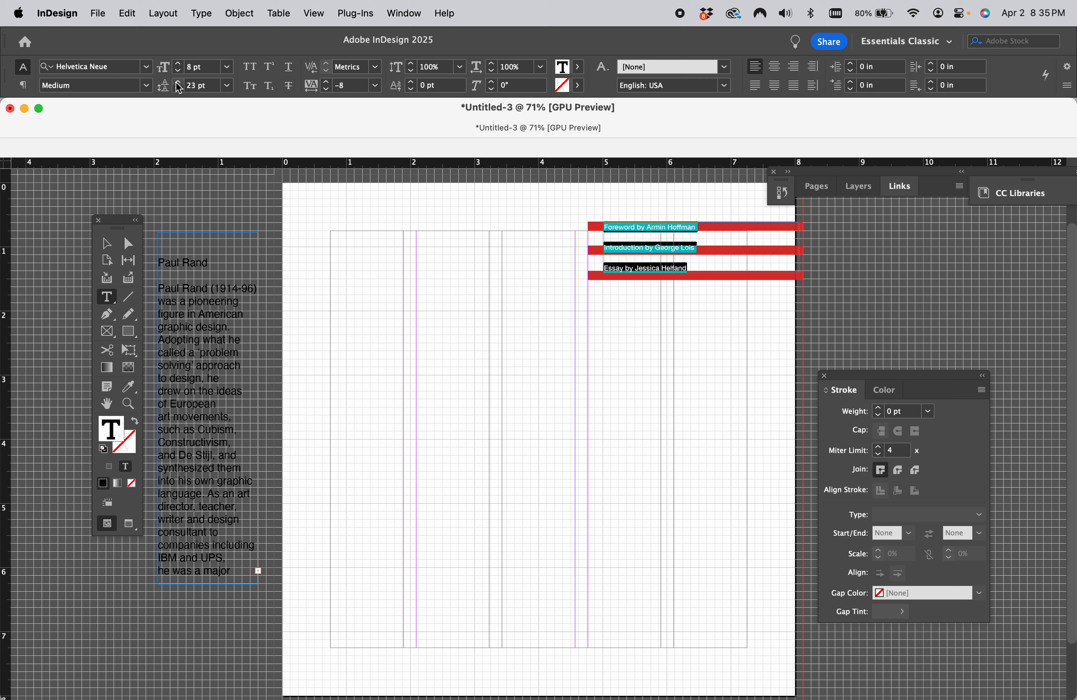
{"action": "left_click", "coordinate": [177, 83]}
{"action": "left_click", "coordinate": [176, 83]}
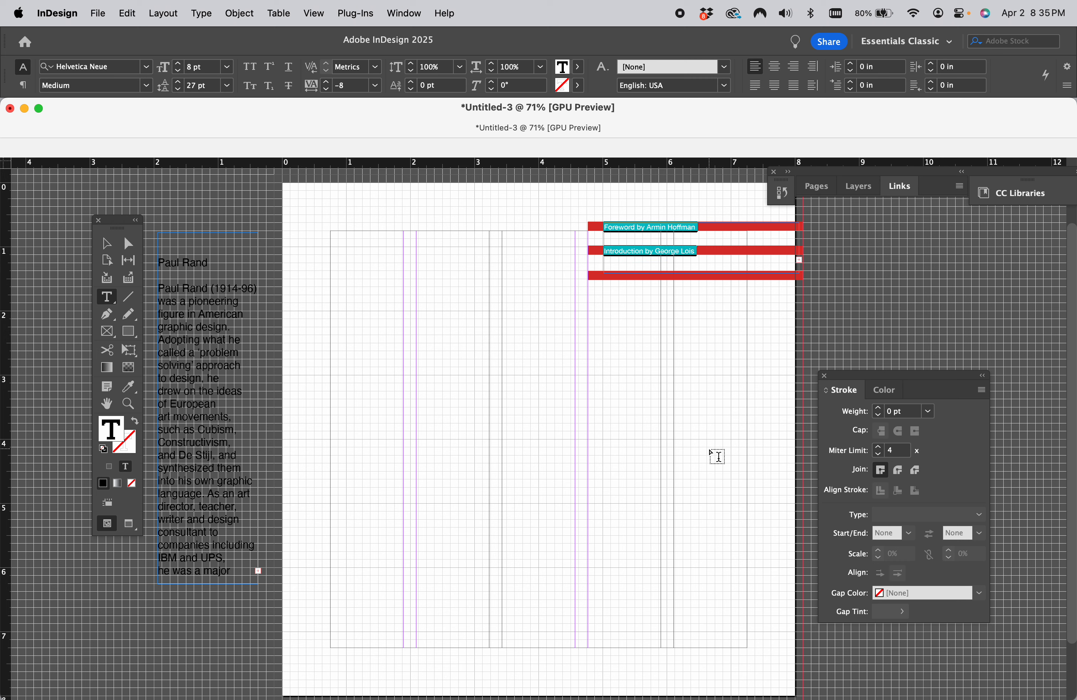
{"action": "left_click", "coordinate": [105, 244]}
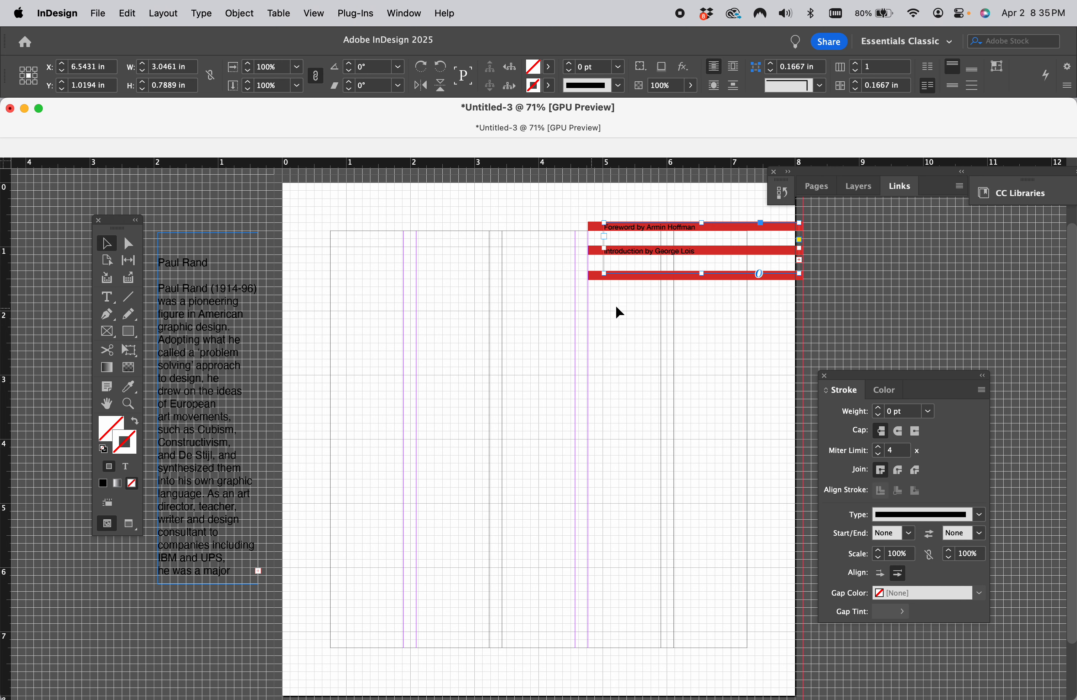
{"action": "left_click_drag", "start_coordinate": [701, 273], "coordinate": [702, 289]}
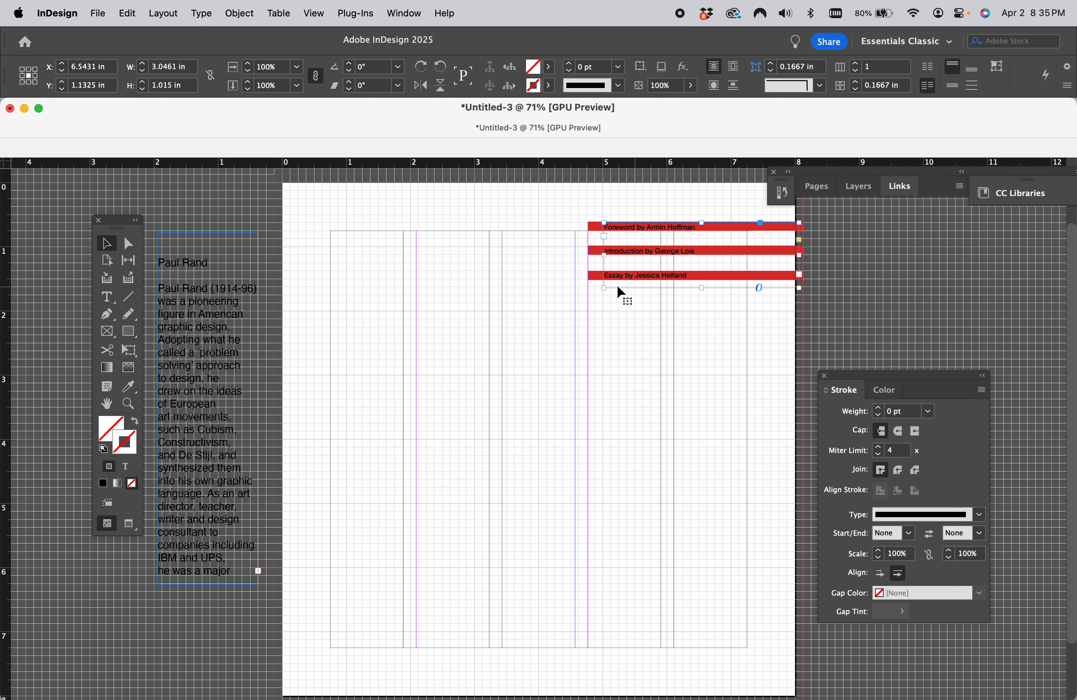
- Apply the [Paper] fill to all of the credit text and deselect the frame
{"action": "double_click", "coordinate": [627, 234]}
{"action": "key", "text": "super+a"}
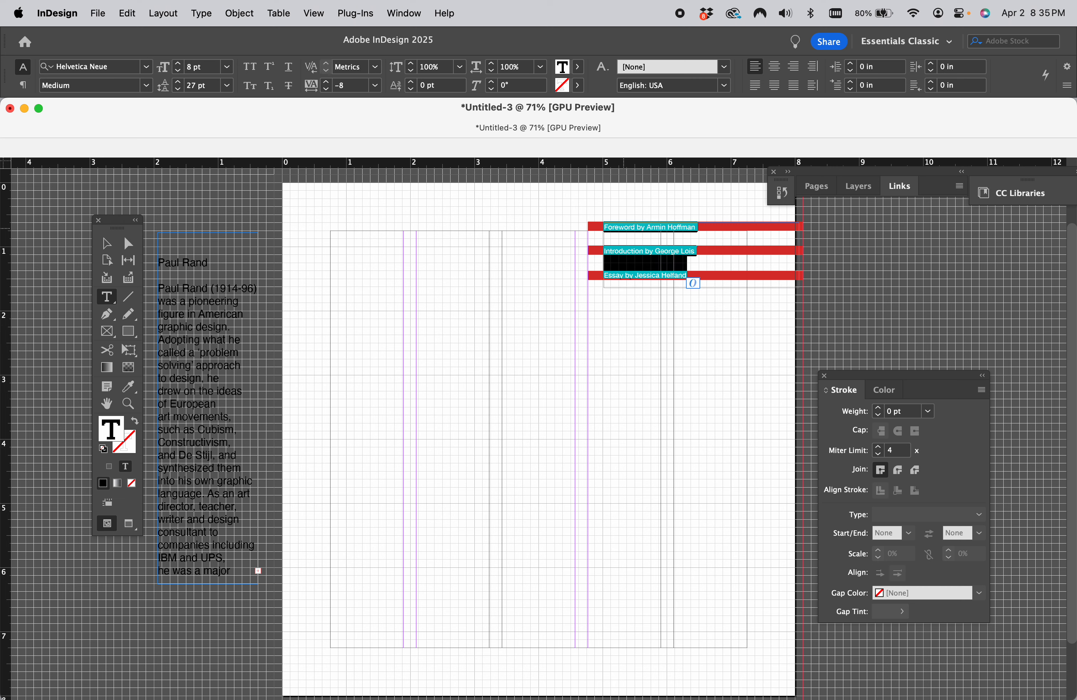
{"action": "left_click", "coordinate": [579, 67]}
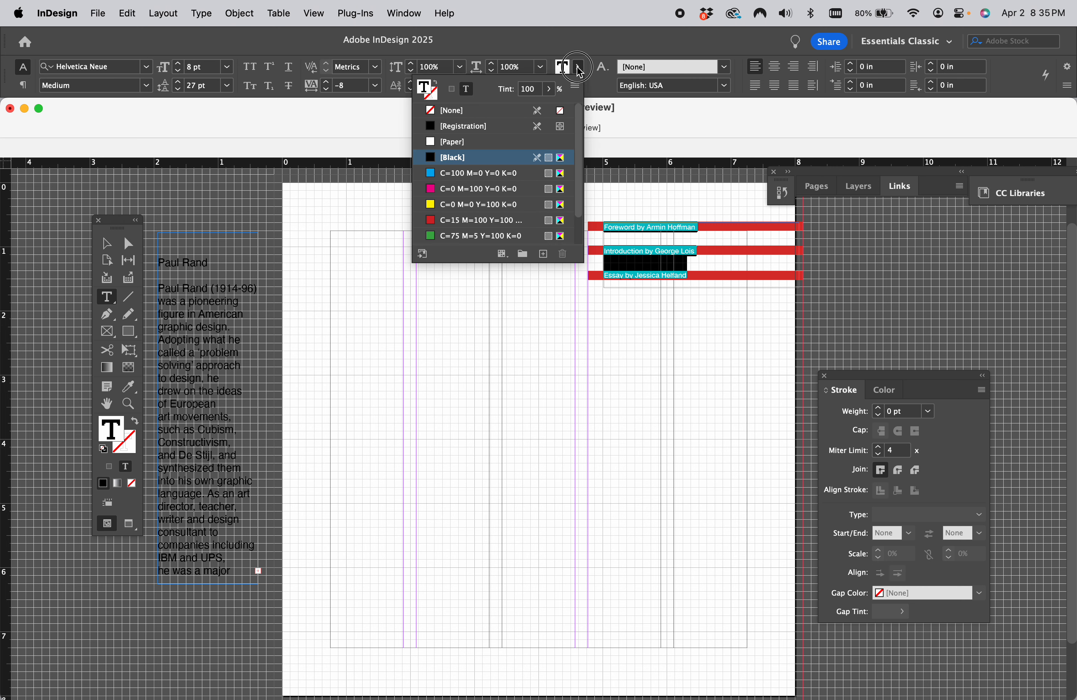
{"action": "left_click", "coordinate": [449, 142]}
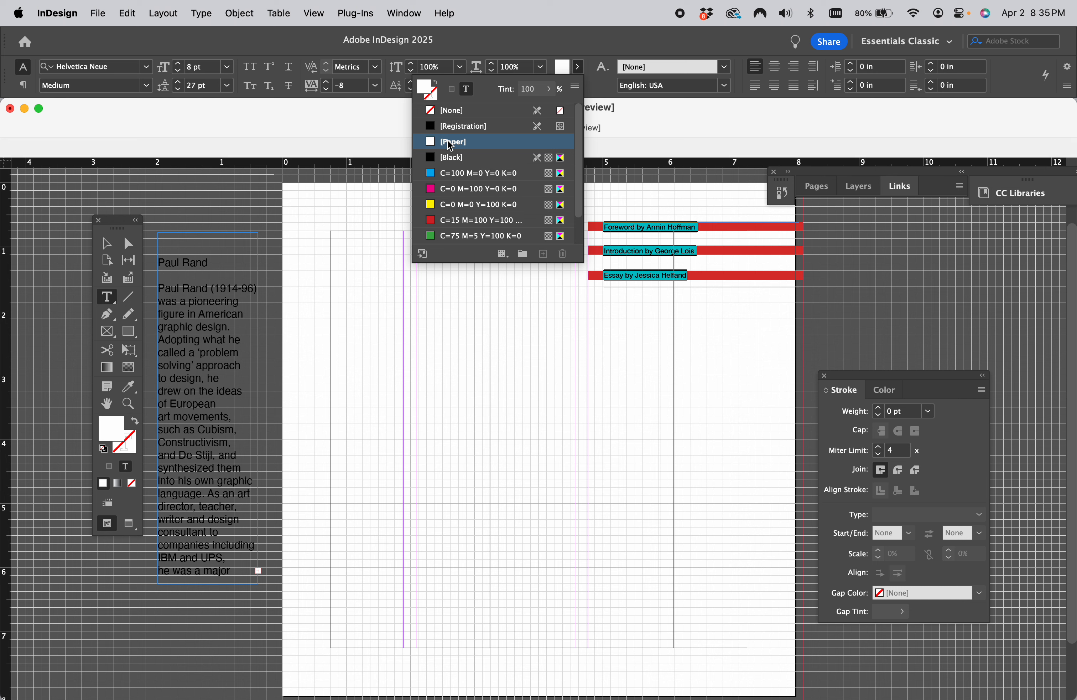
{"action": "left_click", "coordinate": [106, 243]}
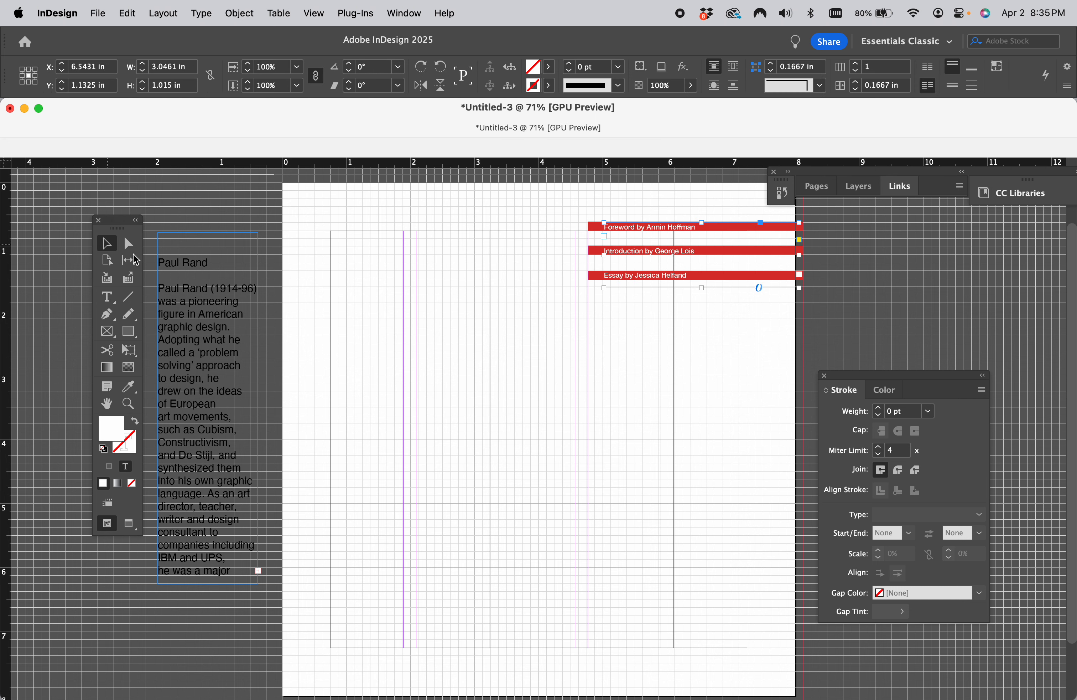
{"action": "left_click", "coordinate": [487, 313]}
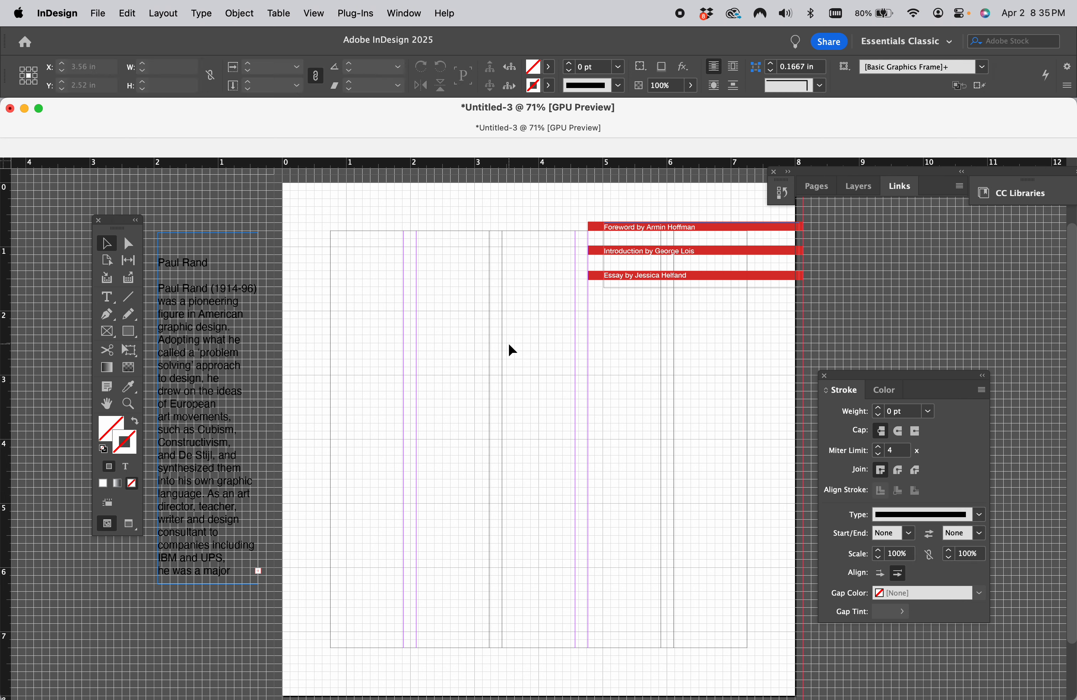
- Check the IBM logo instructions in Preview, return to InDesign and place logo_ibm13Bar_large.psd from the images folder near the page's left margin
{"action": "left_click", "coordinate": [755, 676]}
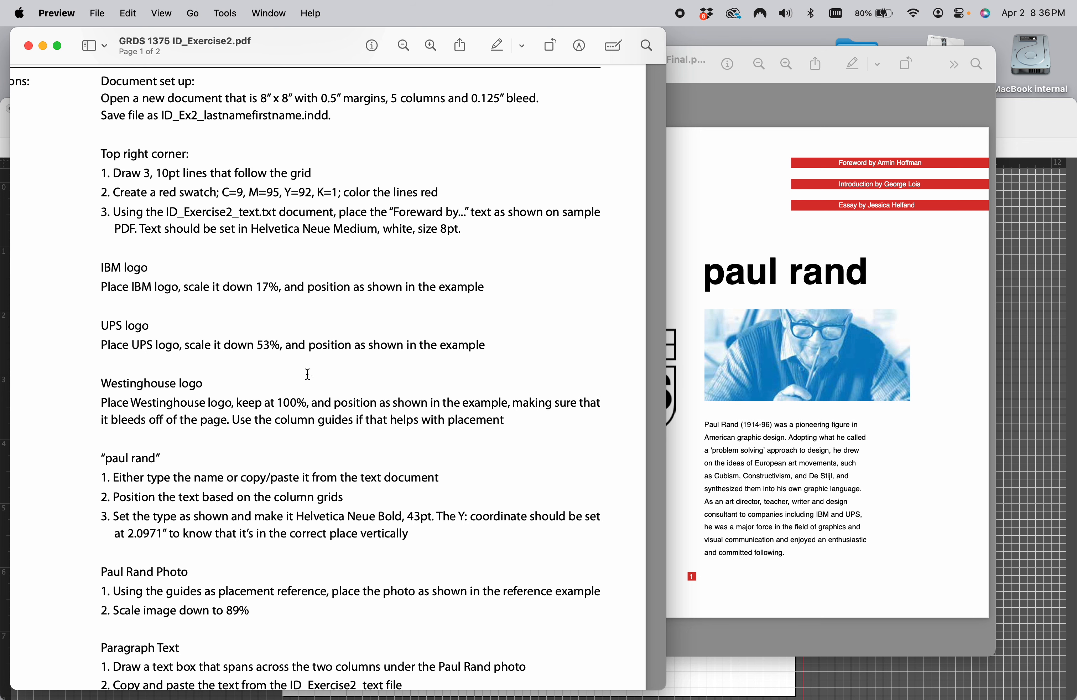
{"action": "left_click", "coordinate": [834, 668]}
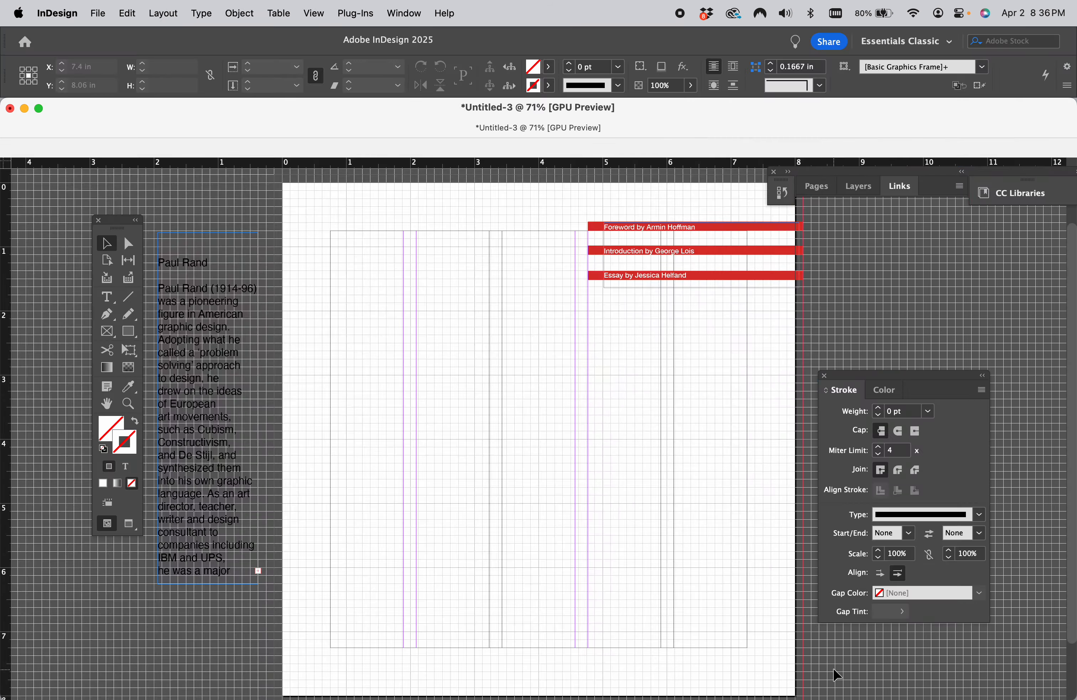
{"action": "left_click", "coordinate": [97, 14]}
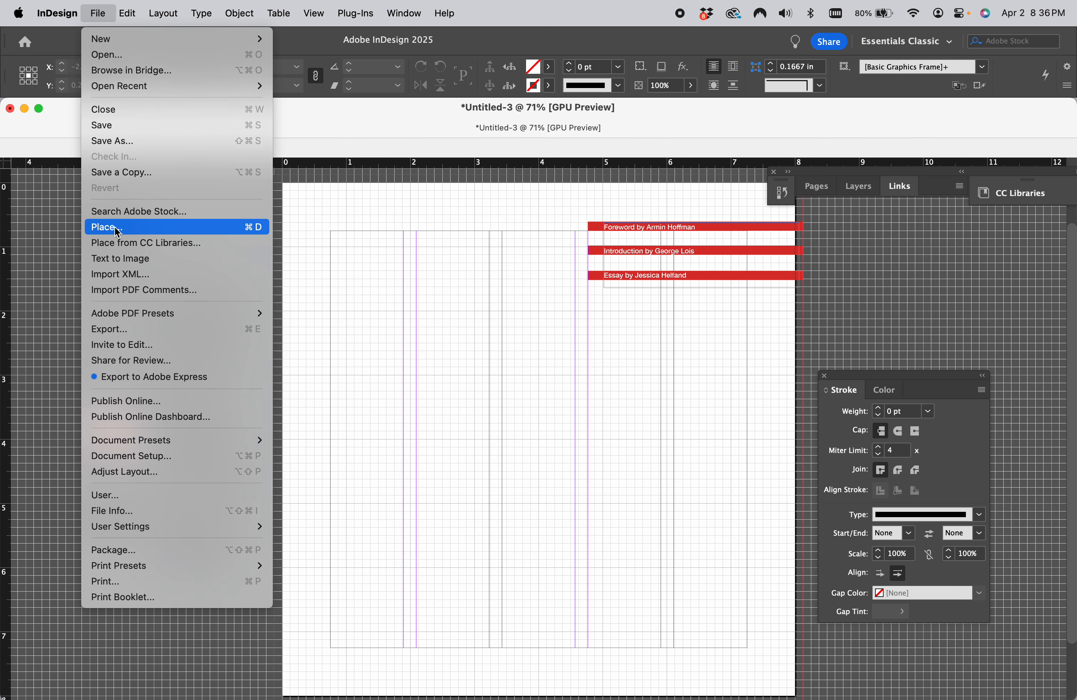
{"action": "left_click", "coordinate": [117, 232]}
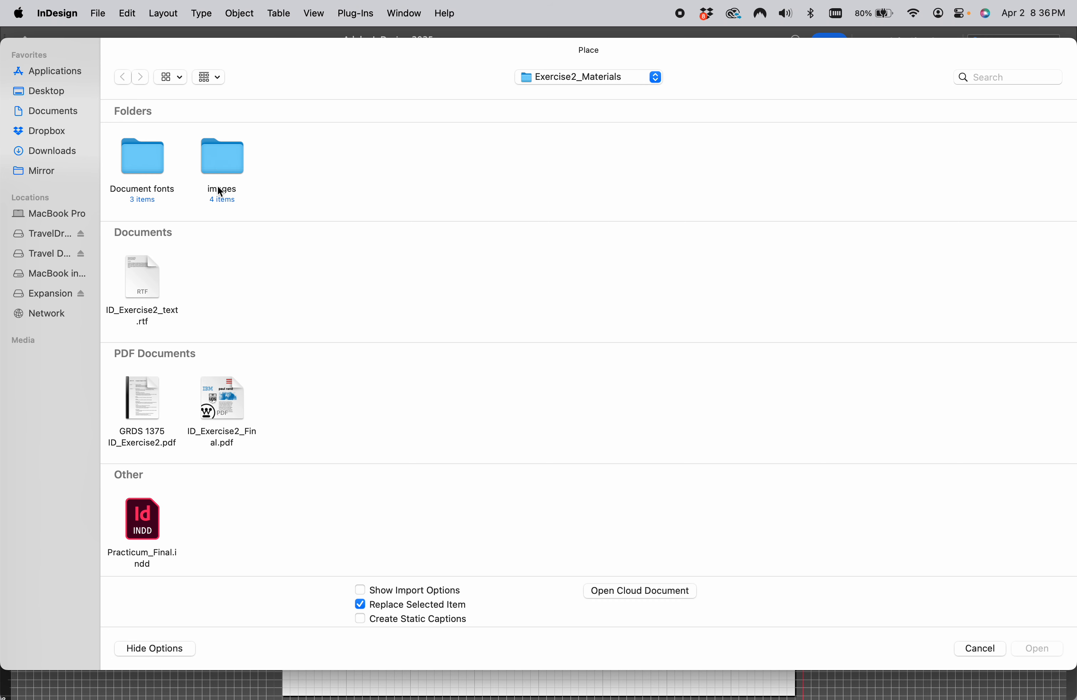
{"action": "double_click", "coordinate": [220, 162]}
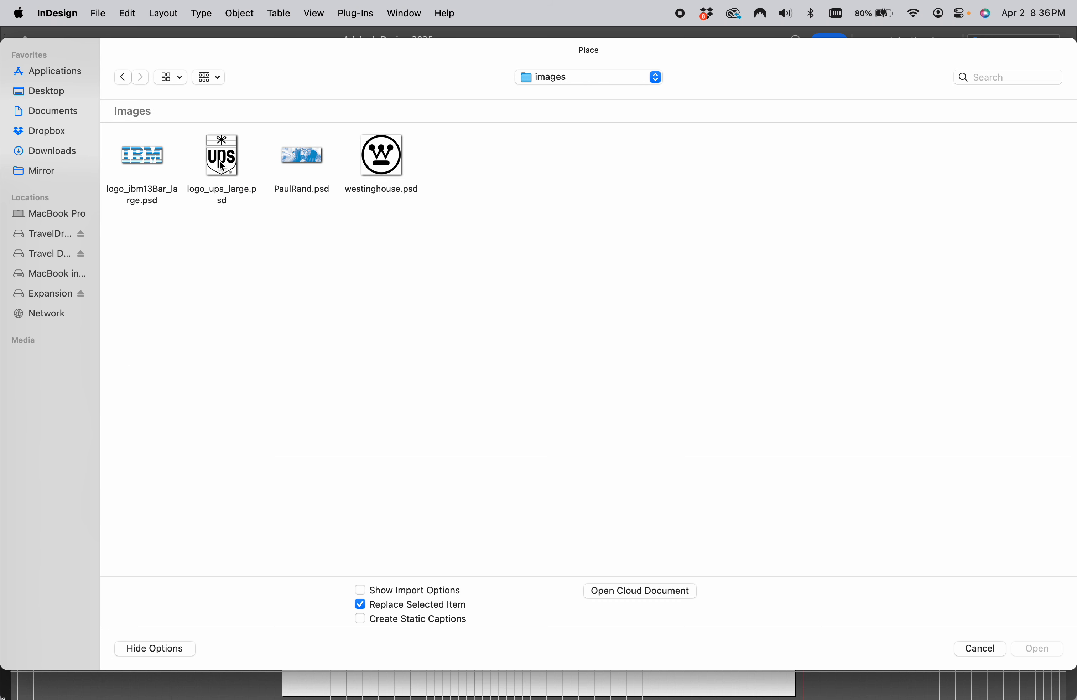
{"action": "left_click", "coordinate": [143, 159]}
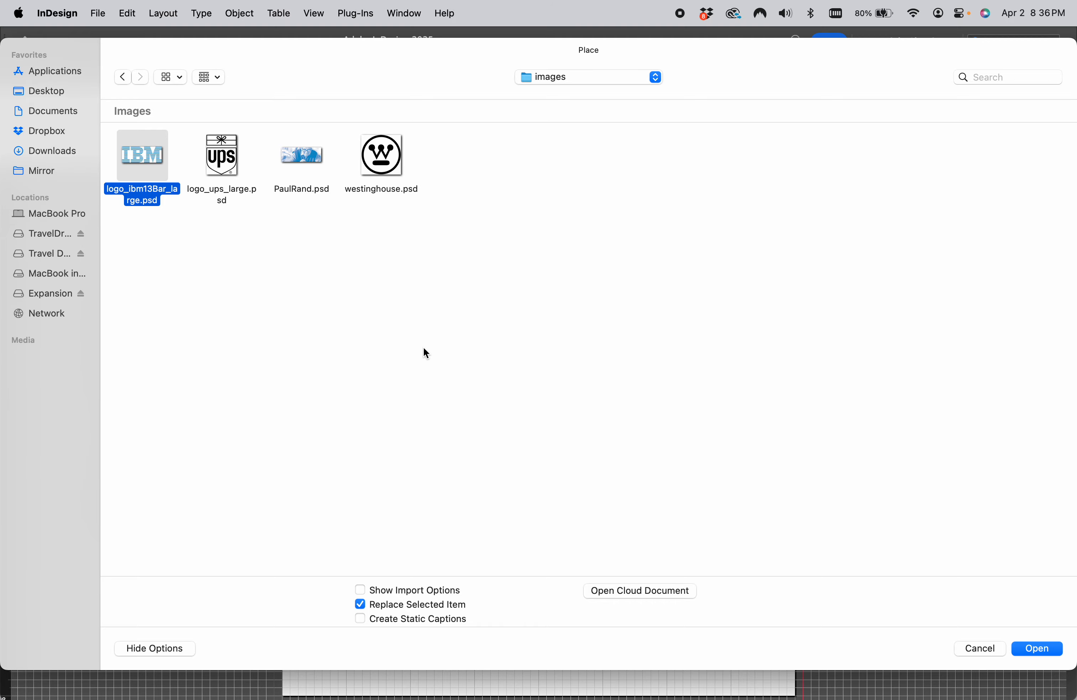
{"action": "left_click", "coordinate": [1037, 649]}
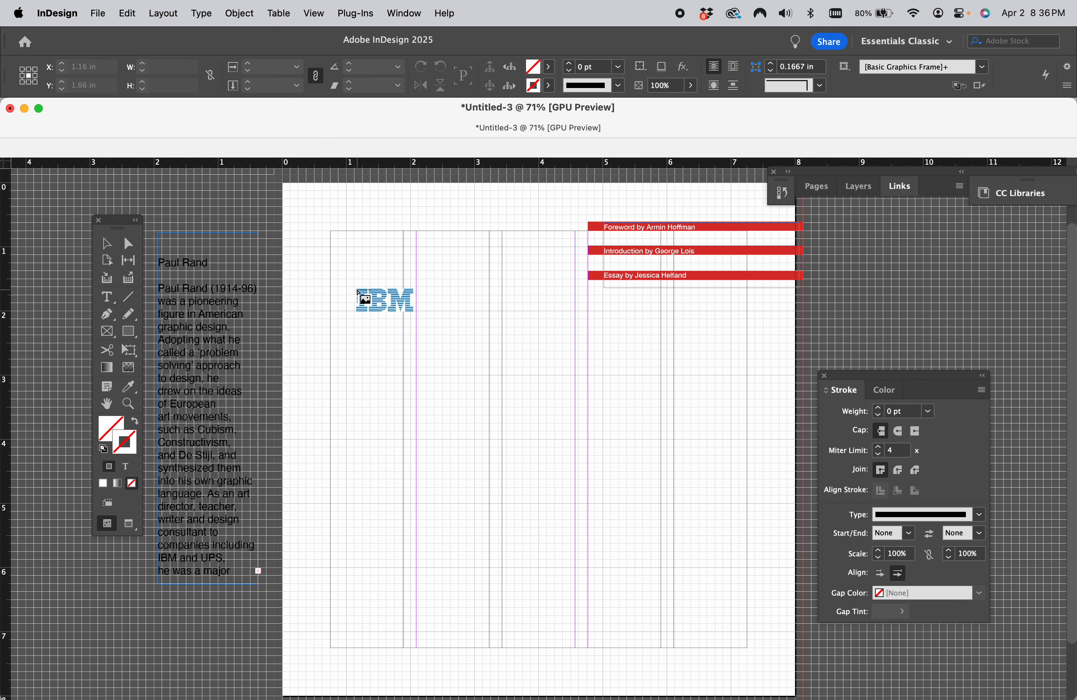
{"action": "left_click", "coordinate": [336, 294]}
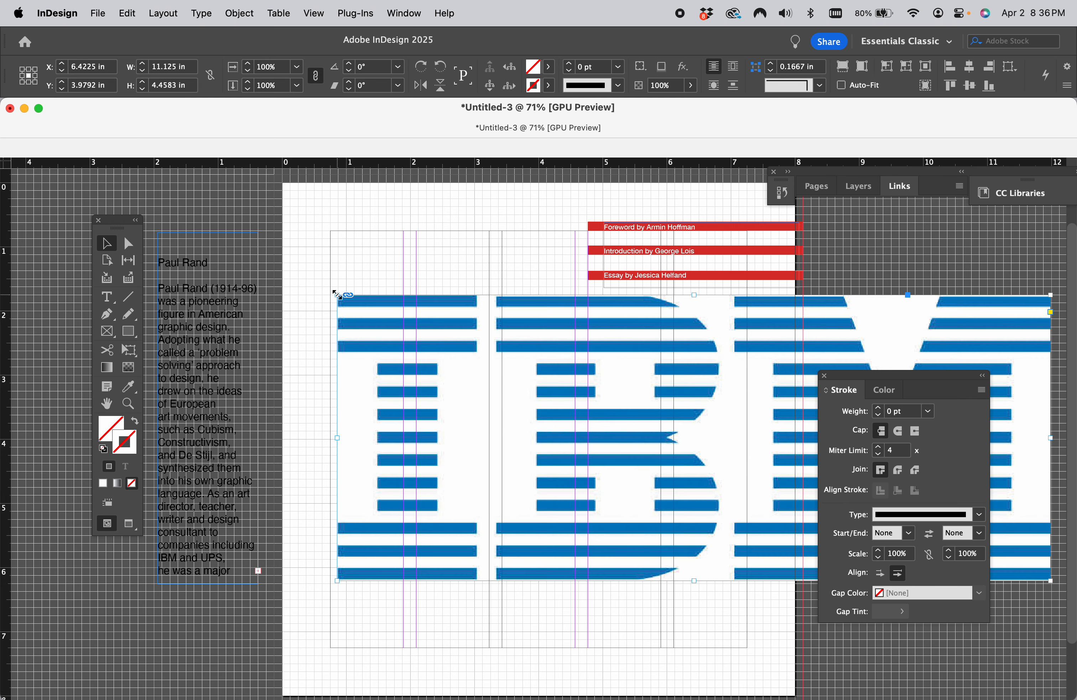
- Scale the IBM logo to 17%, move it against the left margin at about X 1.71 in, Y 2.4 in, and deselect it
{"action": "double_click", "coordinate": [267, 70]}
{"action": "type", "text": "17"}
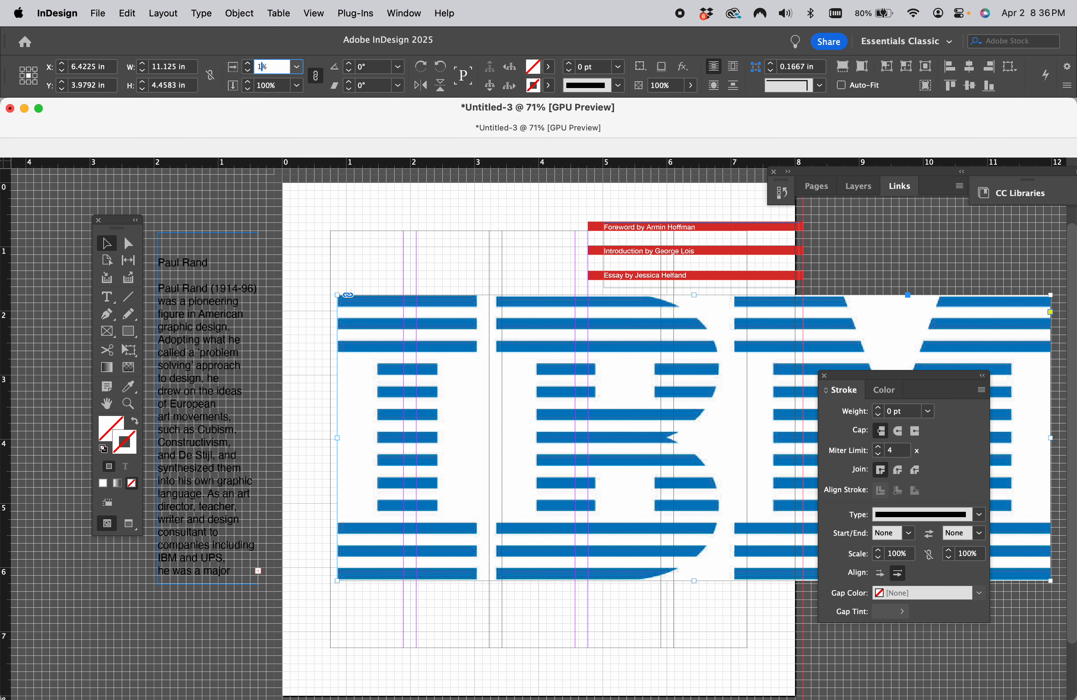
{"action": "key", "text": "Tab"}
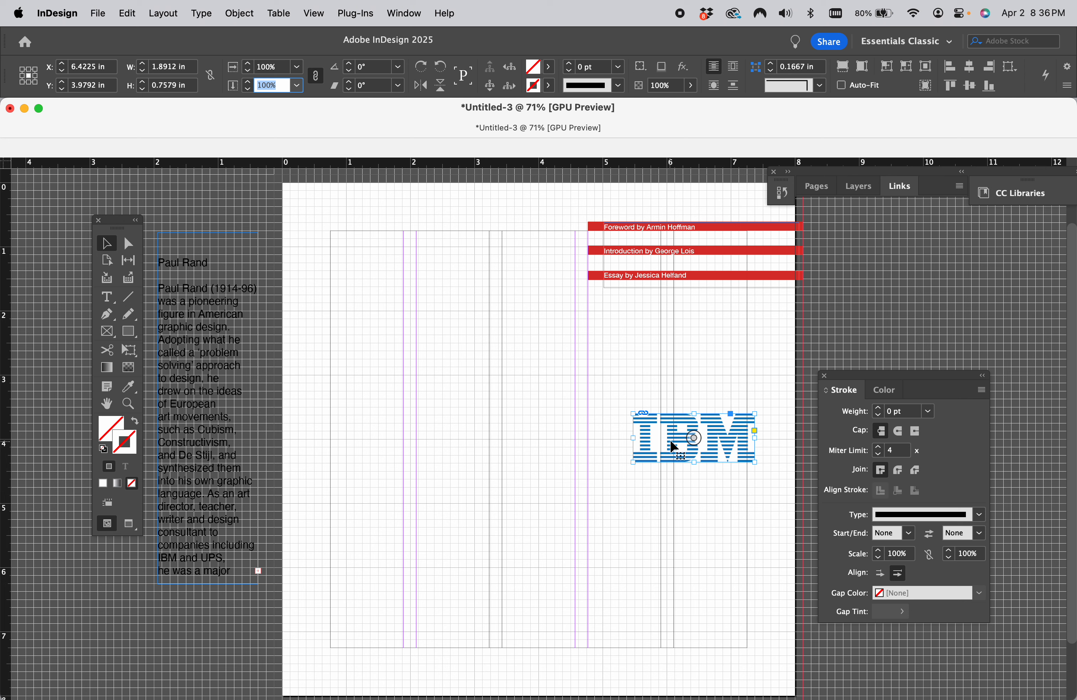
{"action": "left_click_drag", "start_coordinate": [674, 445], "coordinate": [373, 346]}
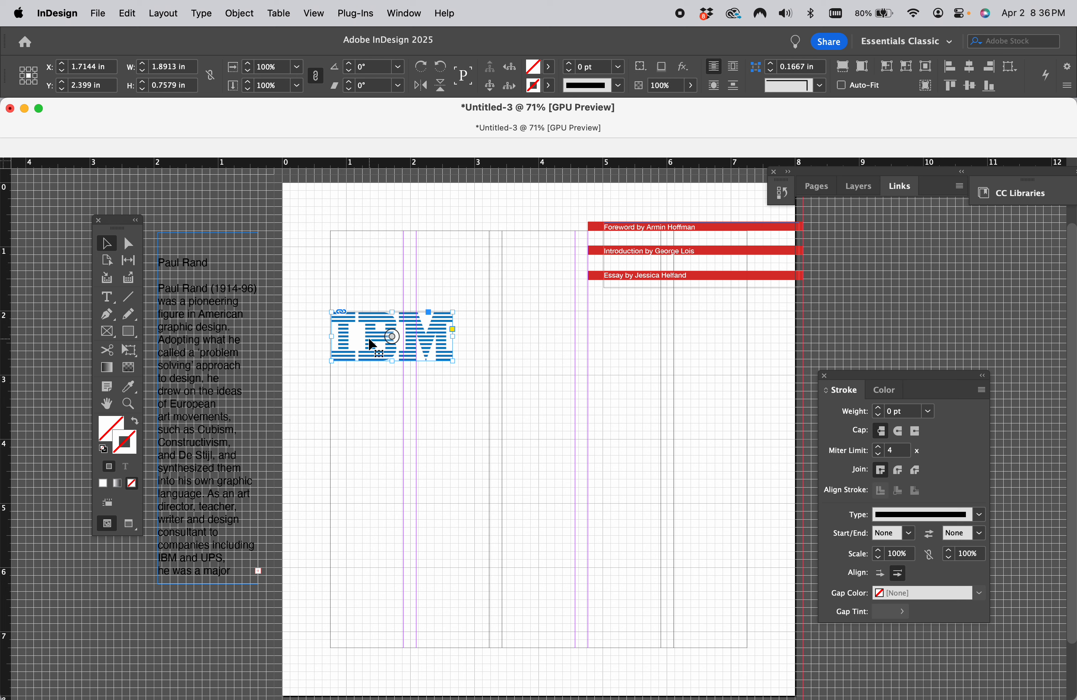
{"action": "left_click", "coordinate": [450, 428]}
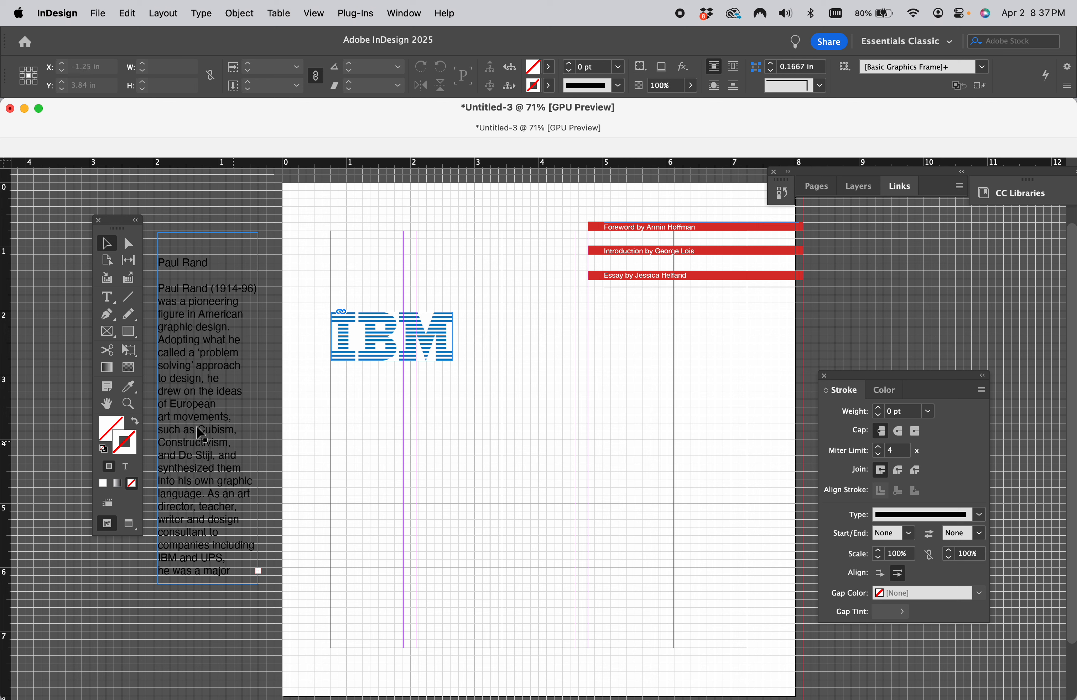
- Draw a rectangular frame about 1.56 × 1.86 in from the second column's left guide below the IBM logo and place logo_ups_large.psd in it
{"action": "left_click", "coordinate": [110, 337]}
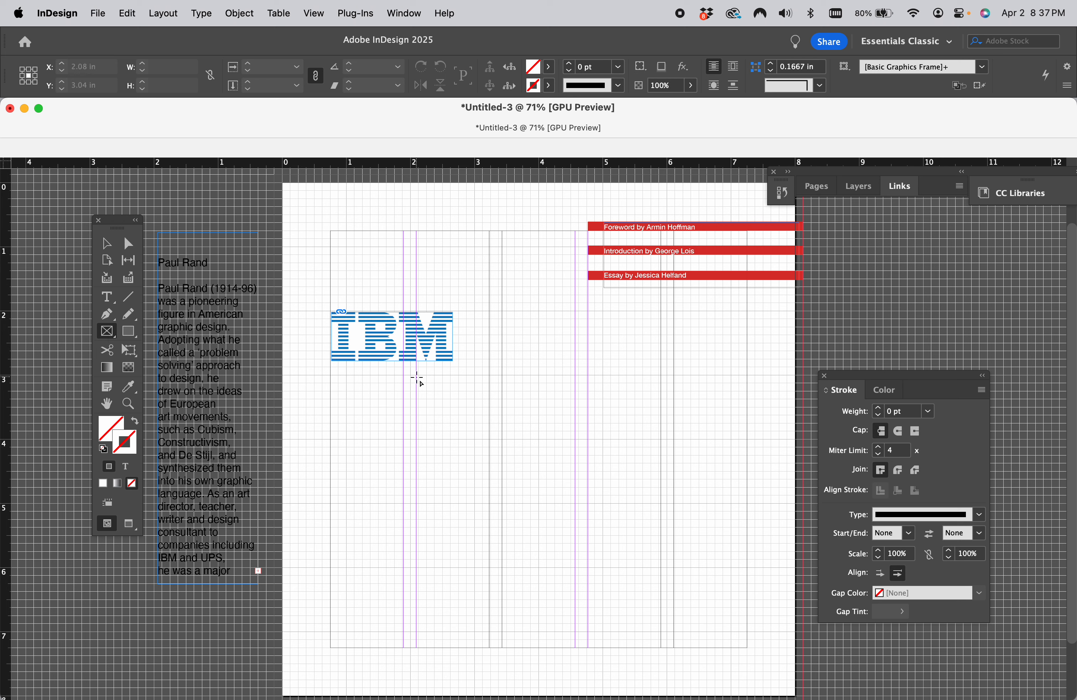
{"action": "left_click_drag", "start_coordinate": [416, 377], "coordinate": [517, 495]}
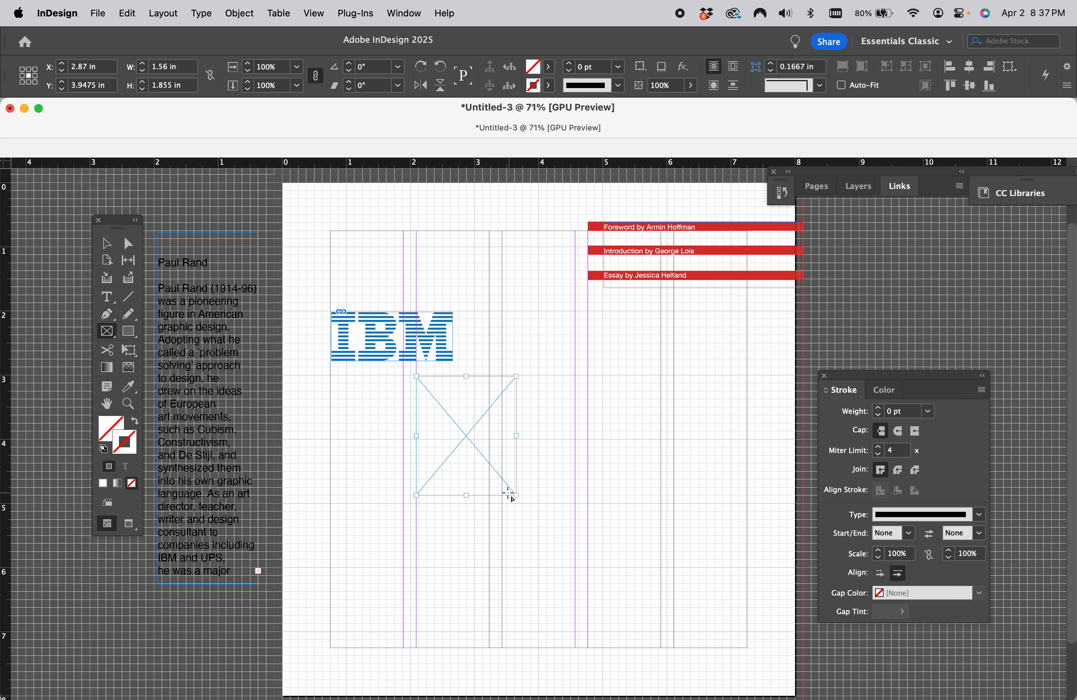
{"action": "left_click", "coordinate": [98, 13]}
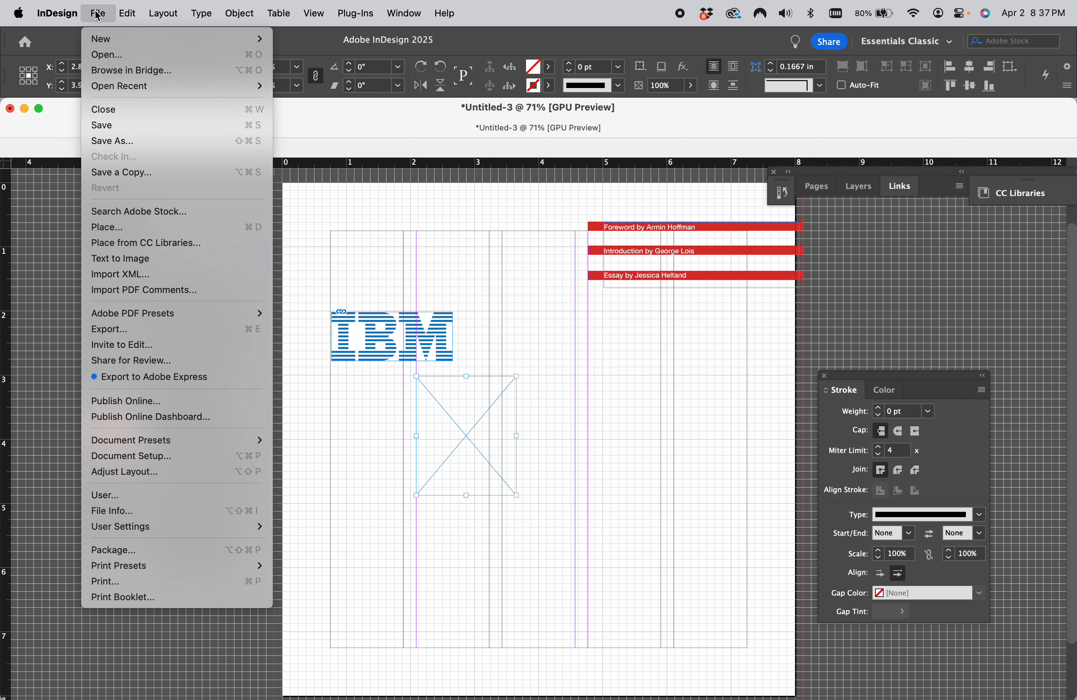
{"action": "left_click", "coordinate": [105, 229]}
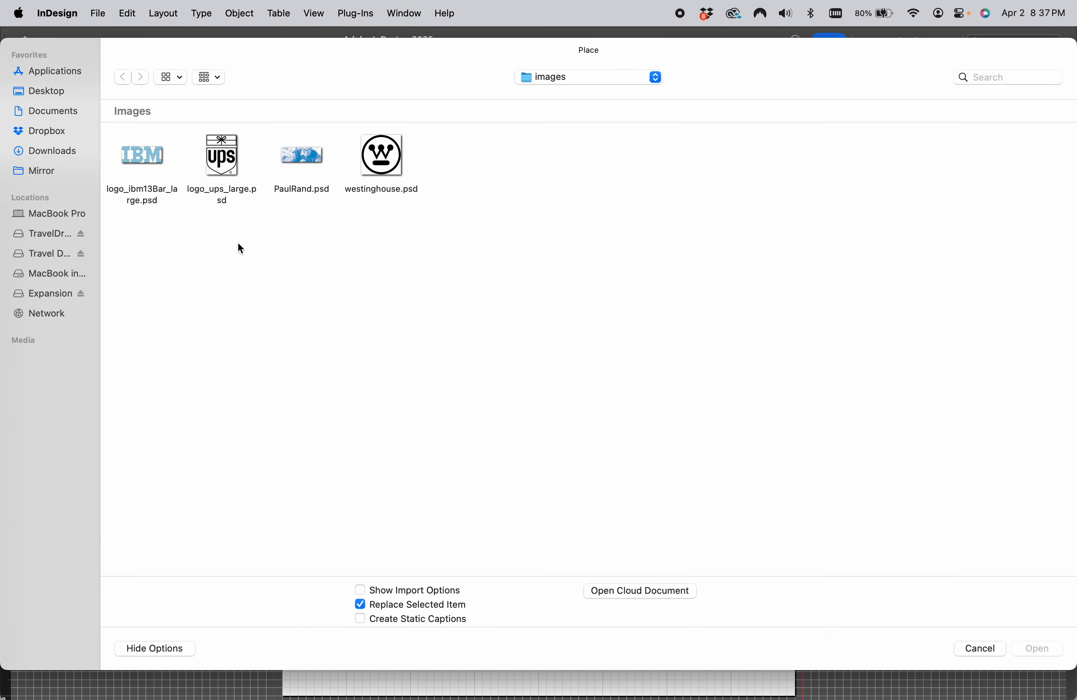
{"action": "left_click", "coordinate": [223, 162]}
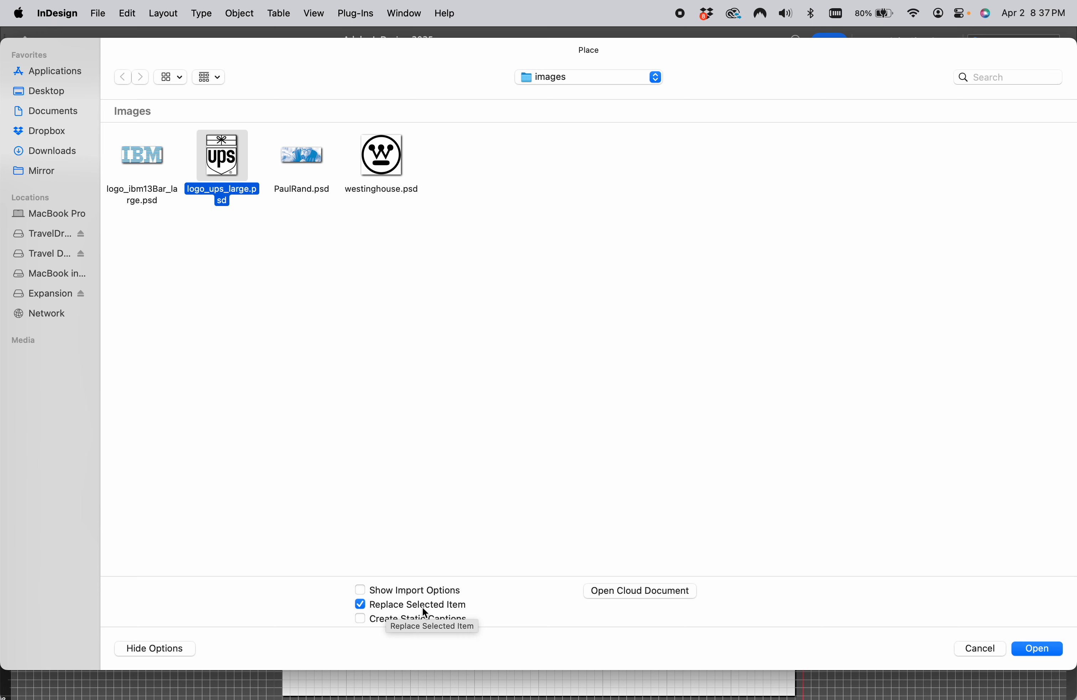
{"action": "left_click", "coordinate": [1039, 650]}
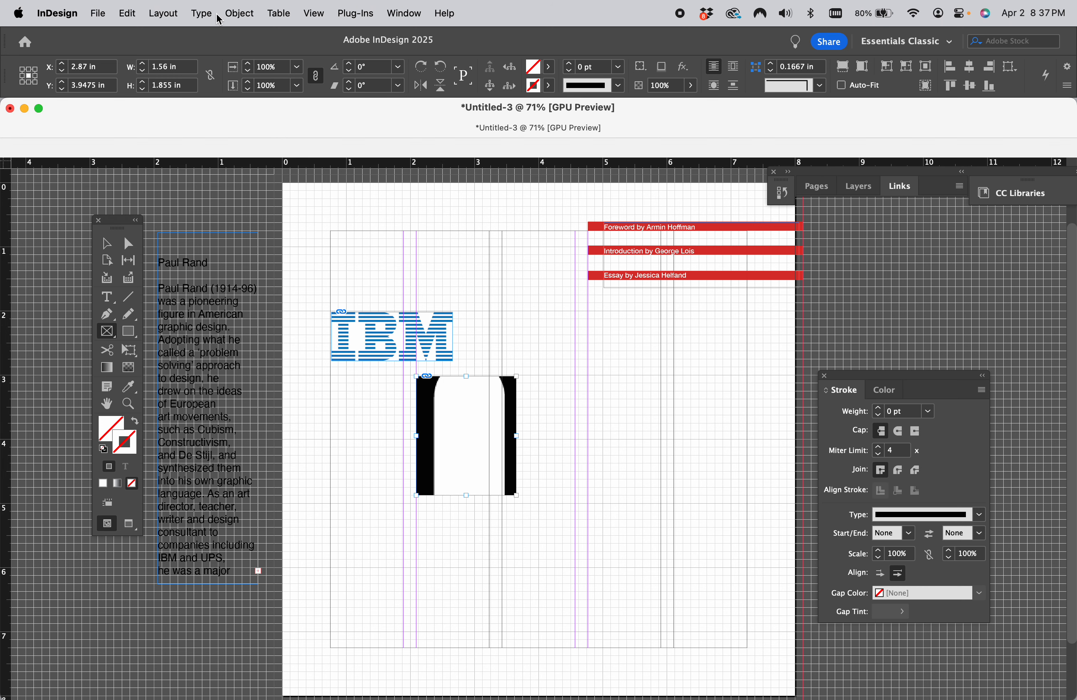
- Fit the UPS logo proportionally in its frame, move the frame slightly down to Y 4 in and deselect it
{"action": "left_click", "coordinate": [237, 14]}
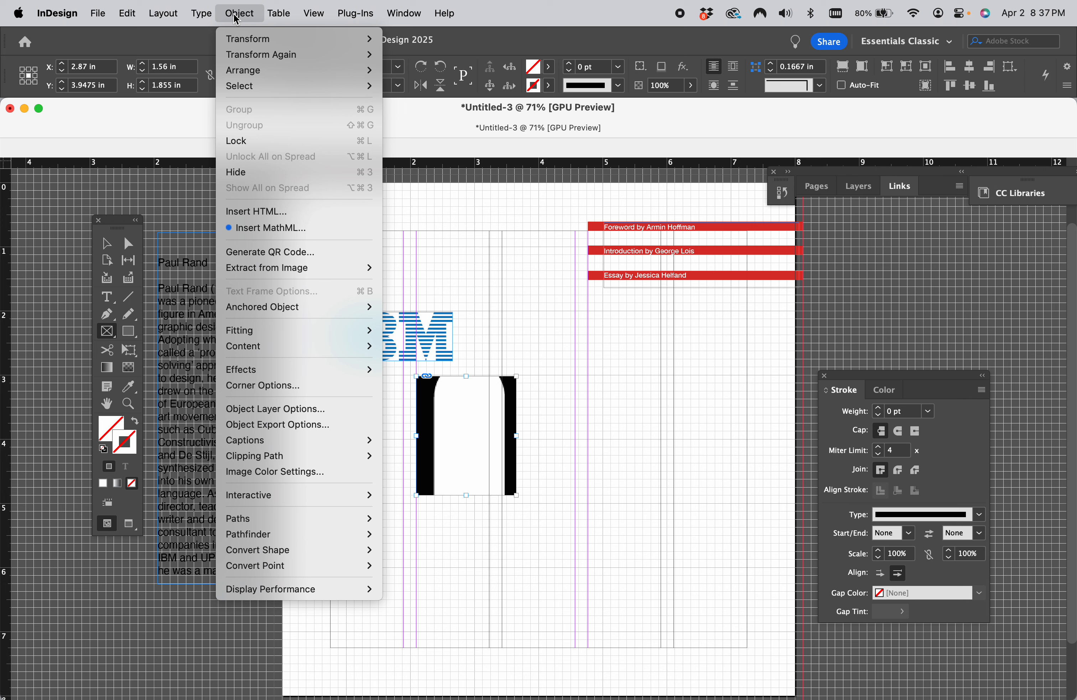
{"action": "mouse_move", "coordinate": [251, 334]}
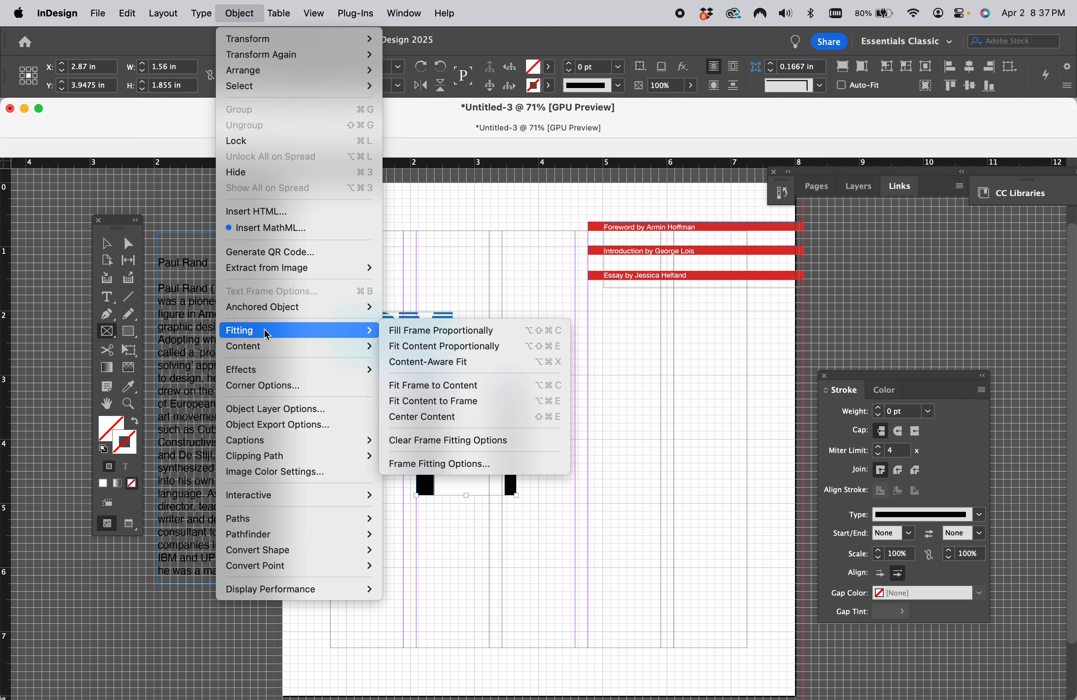
{"action": "left_click", "coordinate": [426, 348]}
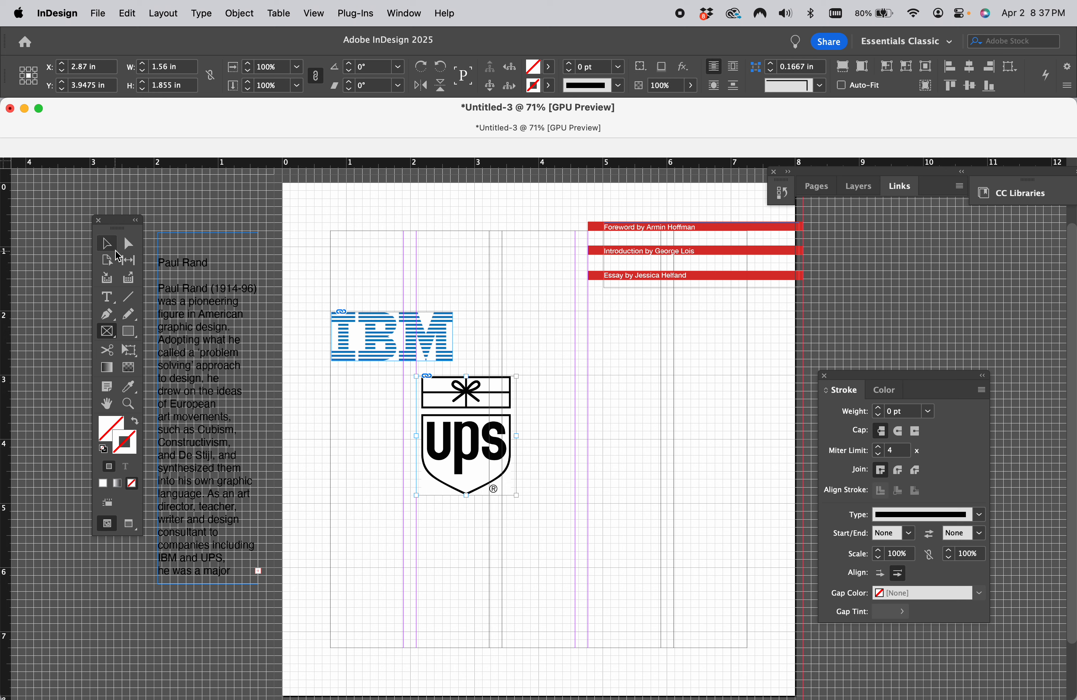
{"action": "left_click", "coordinate": [109, 245]}
{"action": "left_click", "coordinate": [446, 524]}
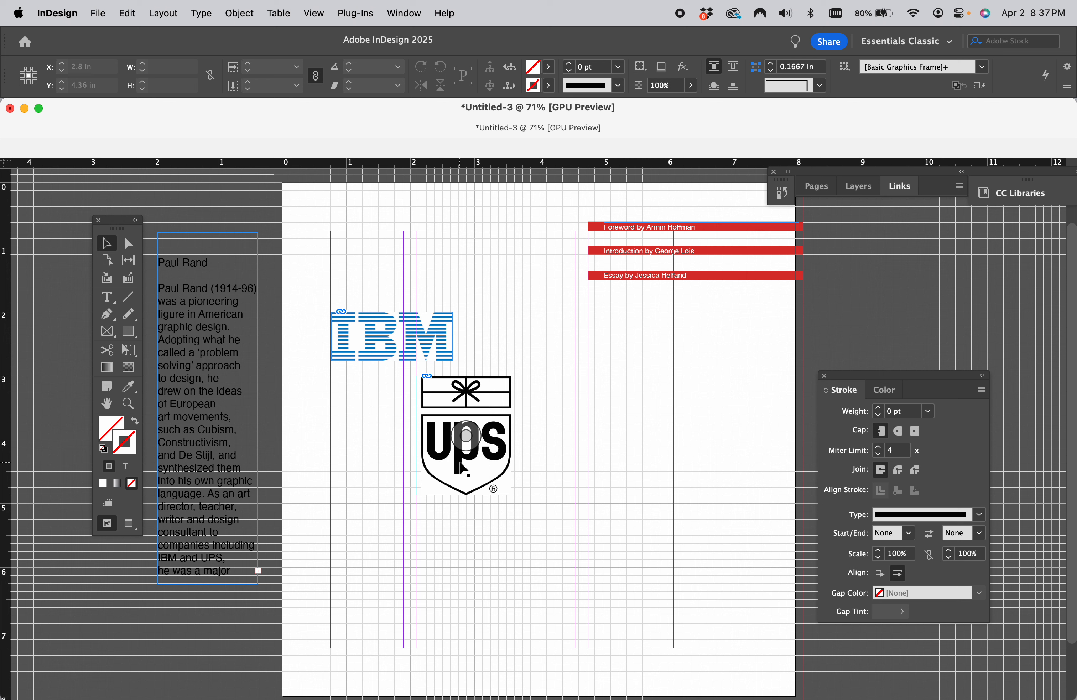
{"action": "left_click_drag", "start_coordinate": [466, 473], "coordinate": [466, 476]}
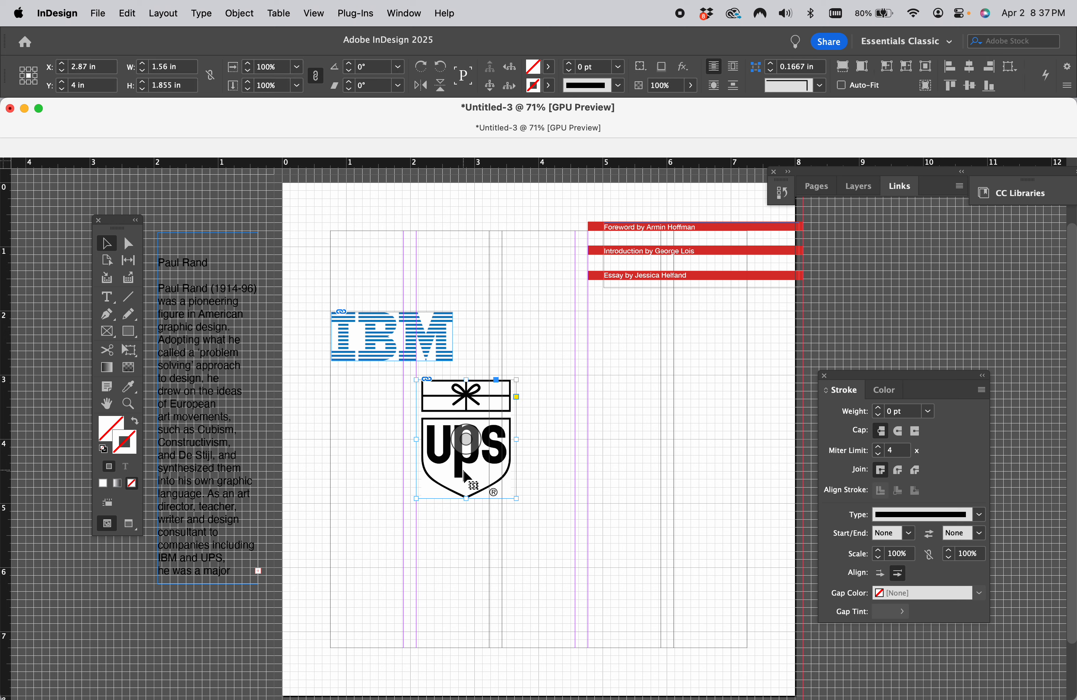
{"action": "left_click", "coordinate": [452, 581]}
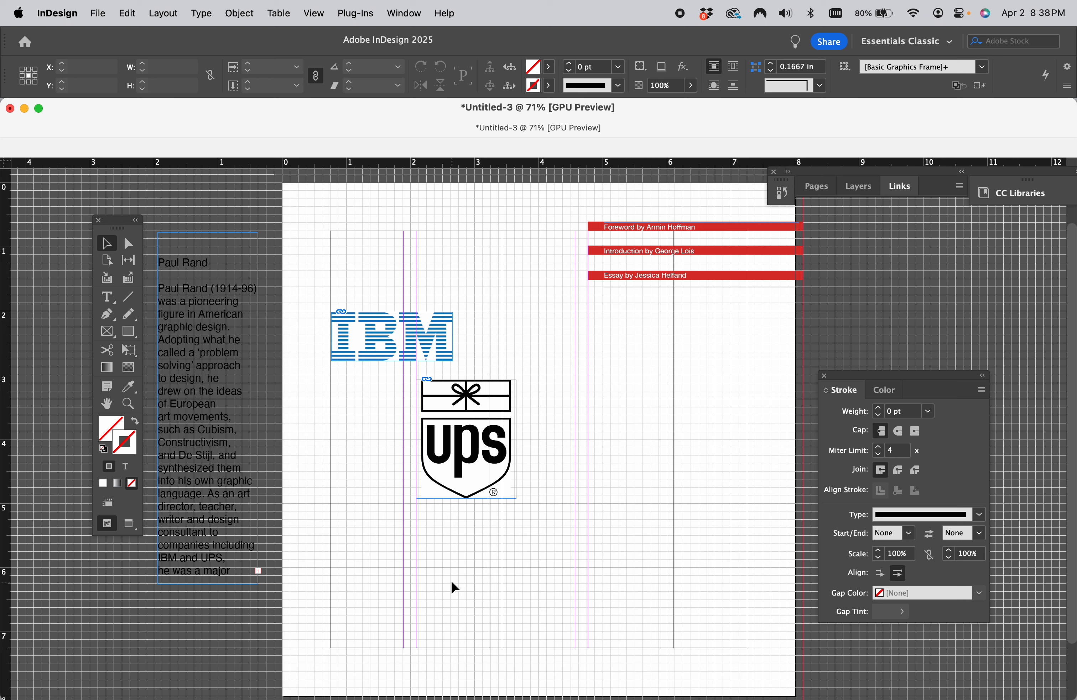
- Check the Westinghouse logo instructions in Preview, return to InDesign and place westinghouse.psd at 100% in the page's lower-left area
{"action": "mouse_move", "coordinate": [590, 682]}
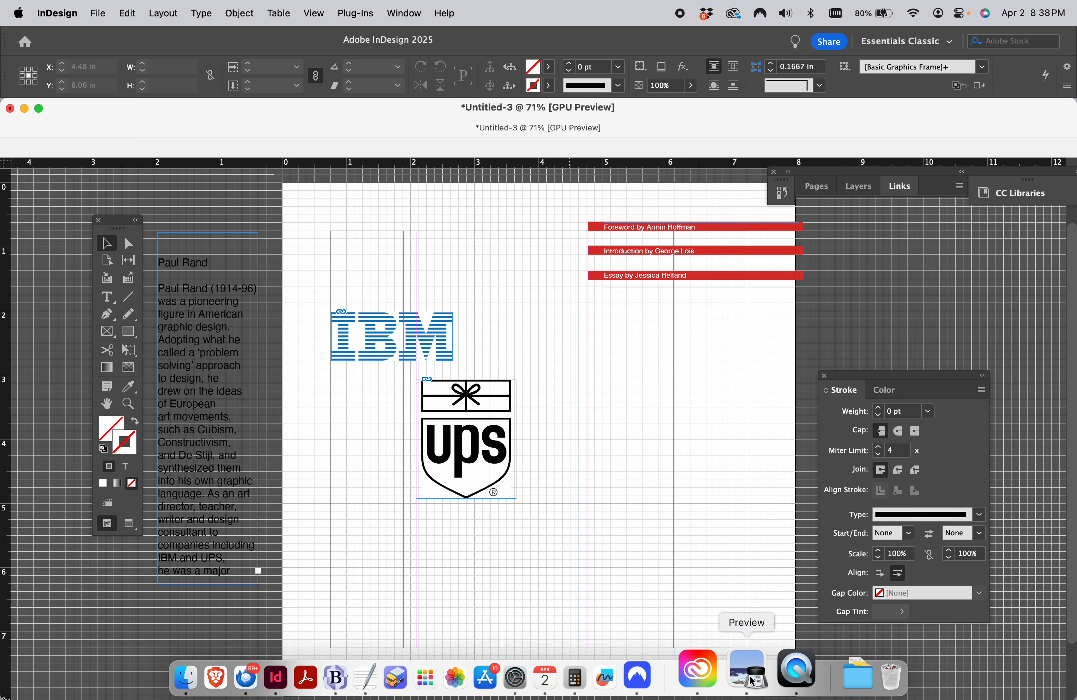
{"action": "left_click", "coordinate": [752, 680]}
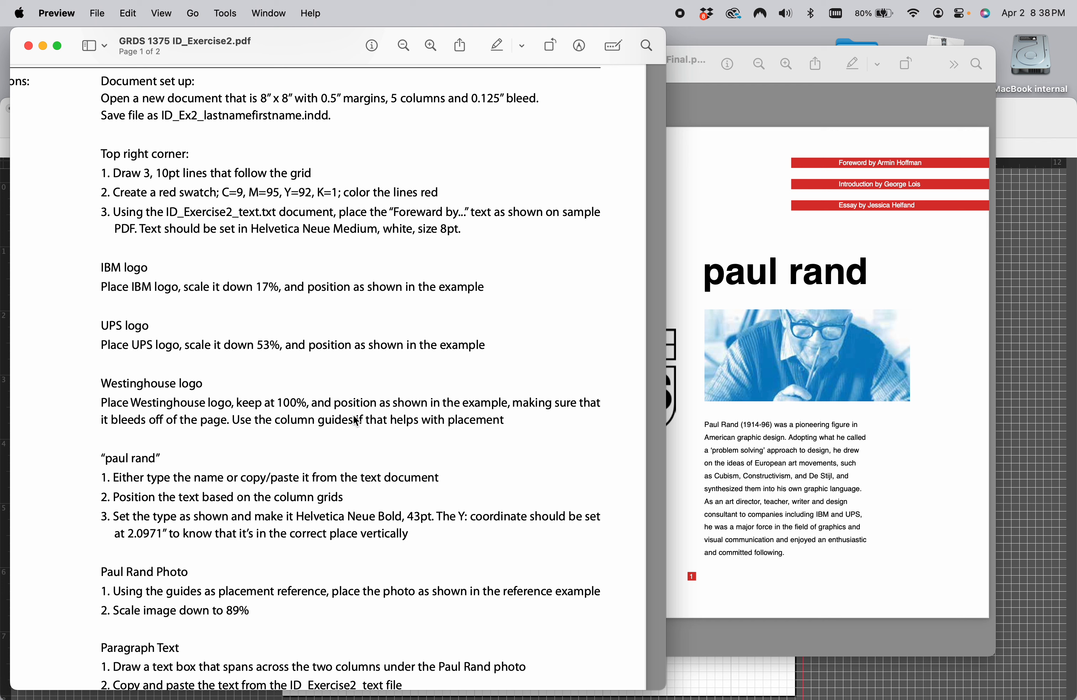
{"action": "left_click", "coordinate": [871, 674]}
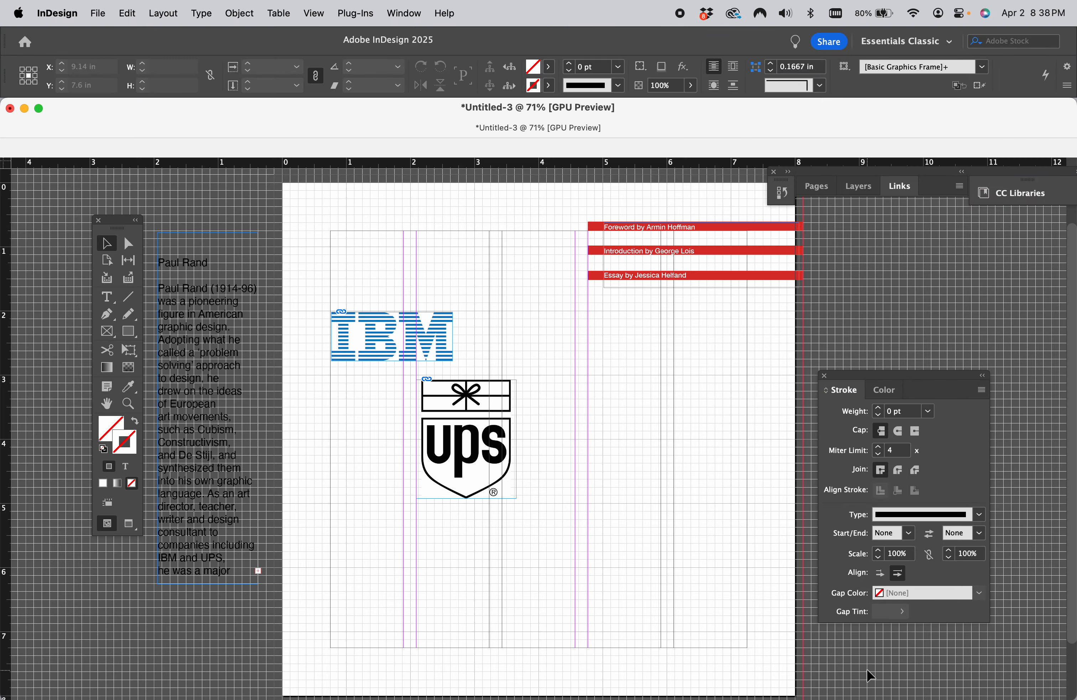
{"action": "left_click", "coordinate": [99, 14]}
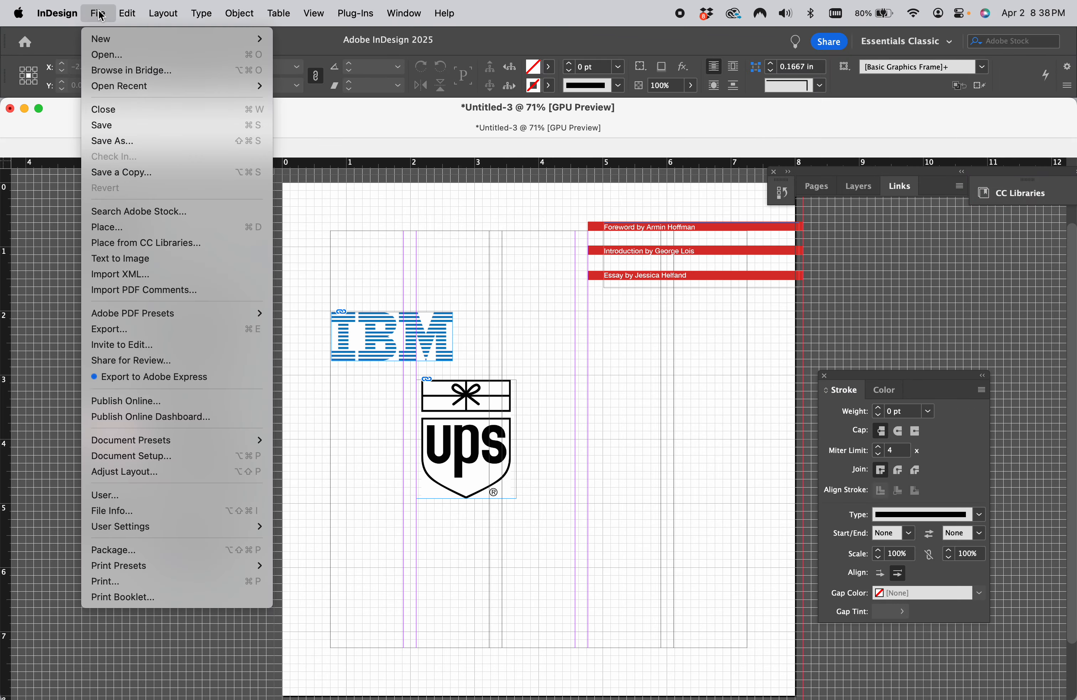
{"action": "left_click", "coordinate": [100, 228]}
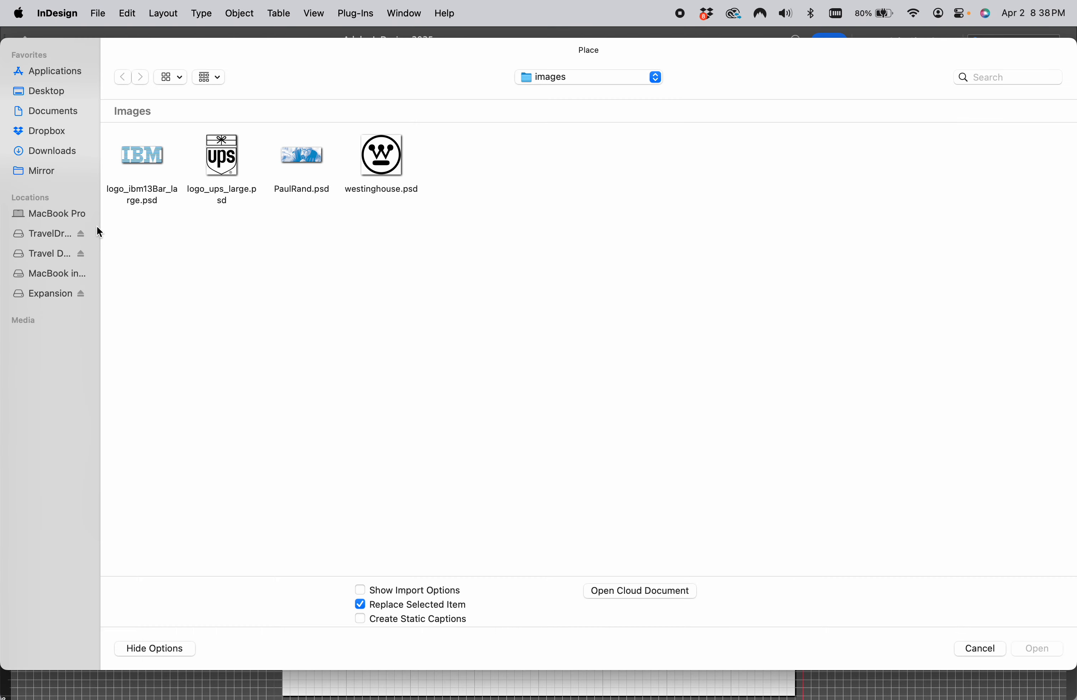
{"action": "left_click", "coordinate": [379, 163]}
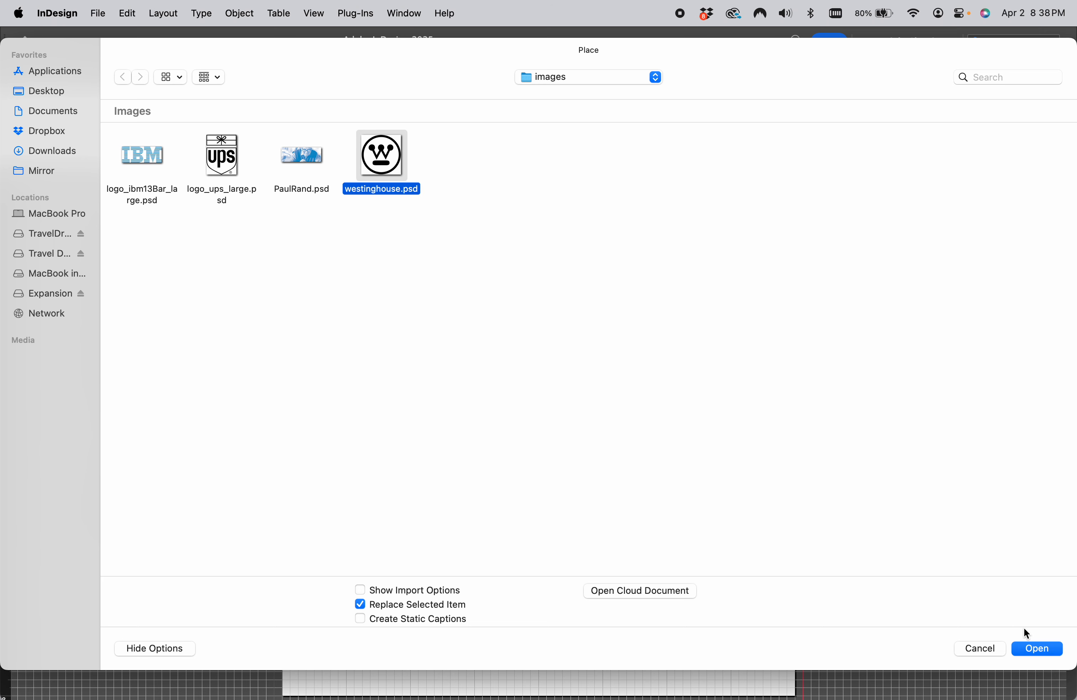
{"action": "left_click", "coordinate": [1037, 647]}
{"action": "left_click_drag", "start_coordinate": [316, 459], "coordinate": [316, 459]}
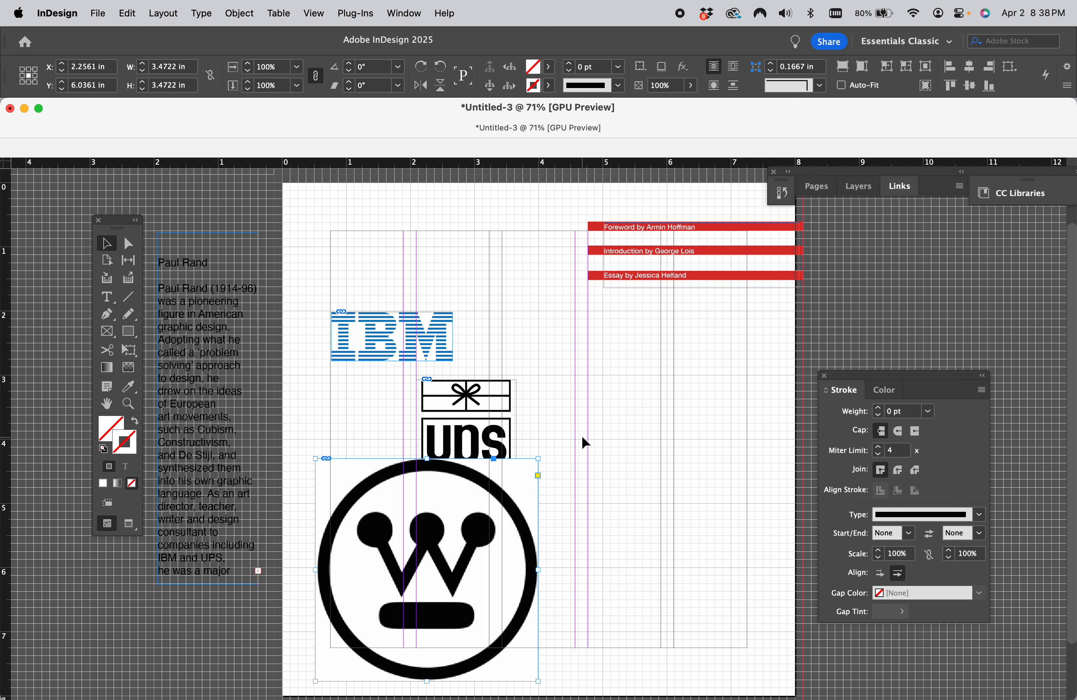
- Move the Westinghouse logo over the page's lower-left corner to about X 1.22 in, Y 6.80 in, and switch to Preview to compare the example
{"action": "scroll", "coordinate": [605, 518], "scroll_direction": "down", "scroll_amount": 3}
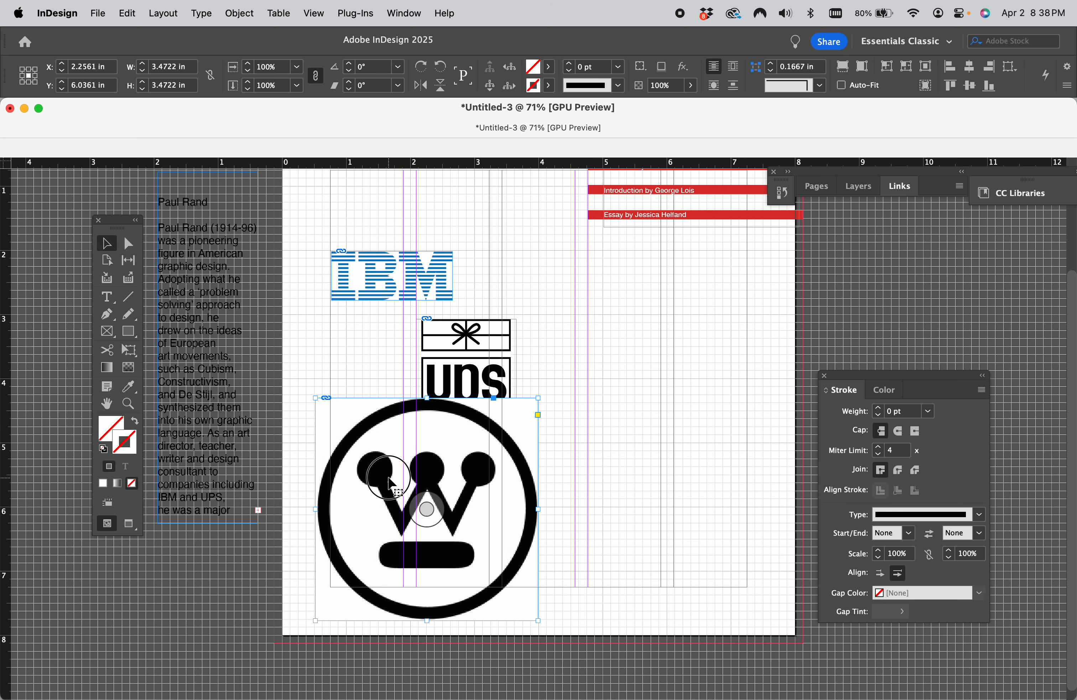
{"action": "left_click_drag", "start_coordinate": [386, 483], "coordinate": [328, 516]}
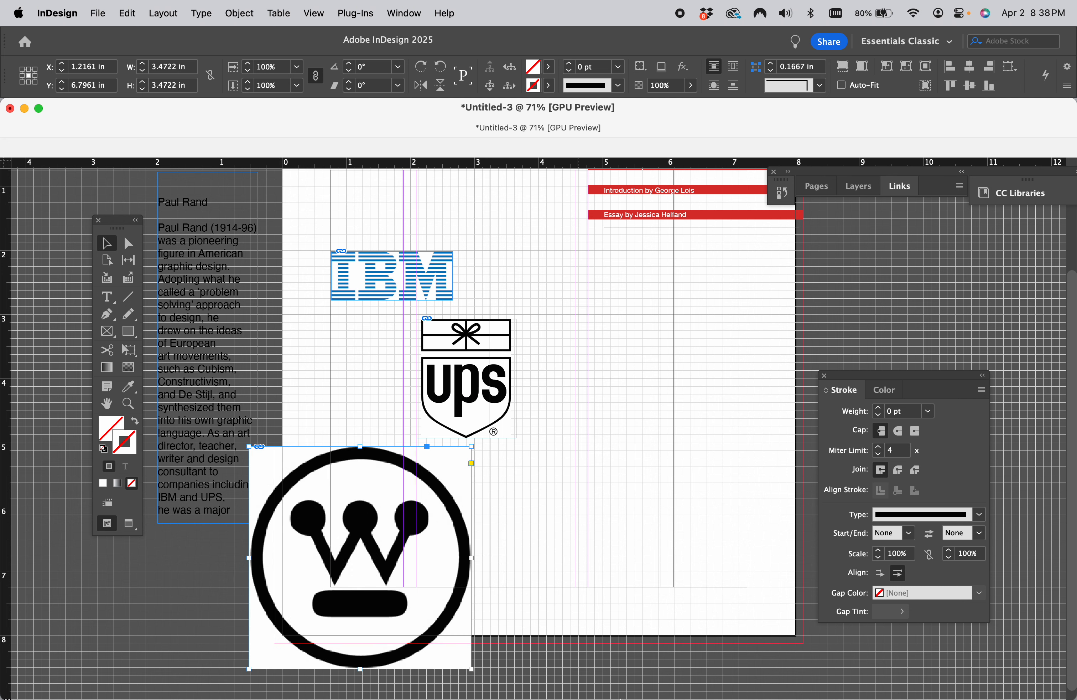
{"action": "mouse_move", "coordinate": [606, 693]}
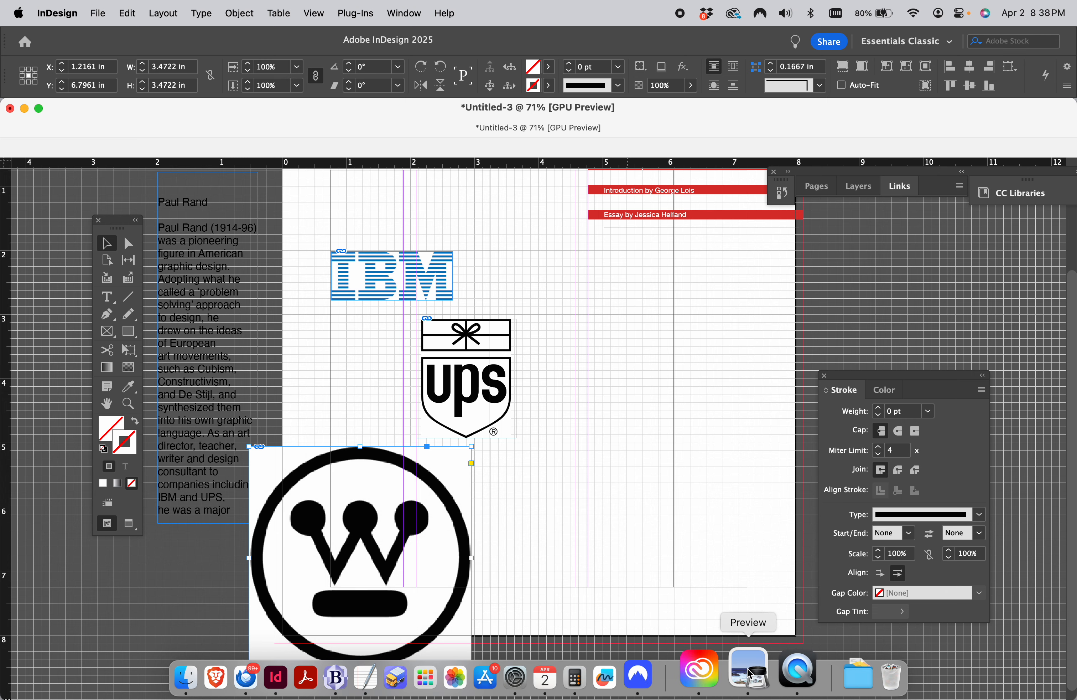
{"action": "left_click", "coordinate": [743, 693]}
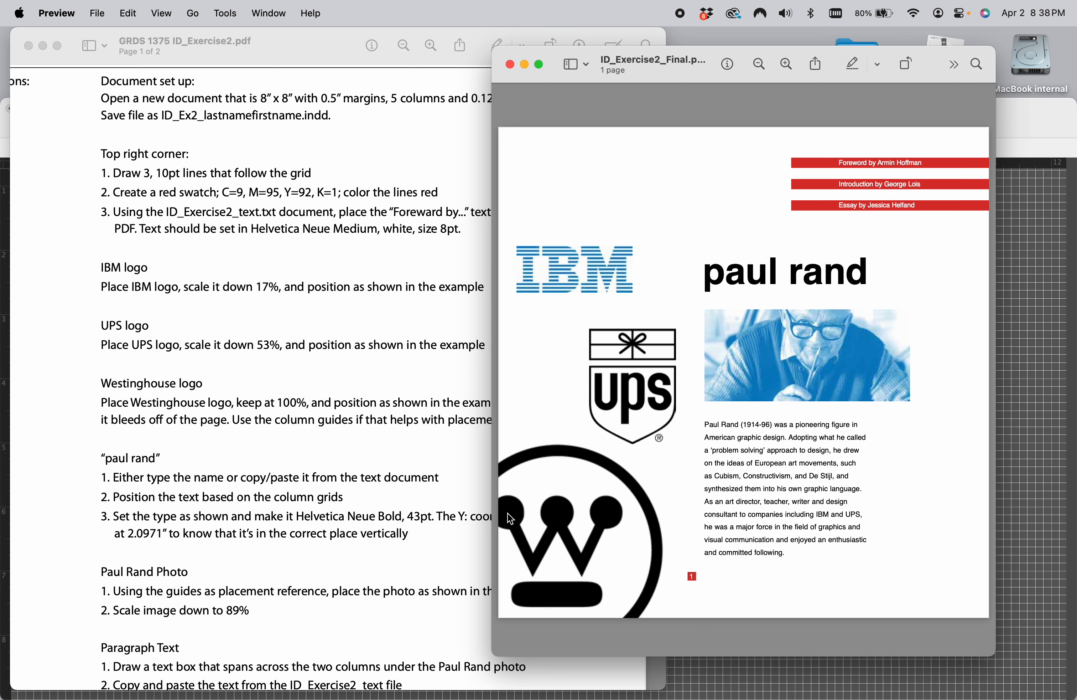
- Return to InDesign and move the Westinghouse logo further off the page's left edge, to about X 0.92 in, Y 6.82 in
{"action": "left_click", "coordinate": [702, 677]}
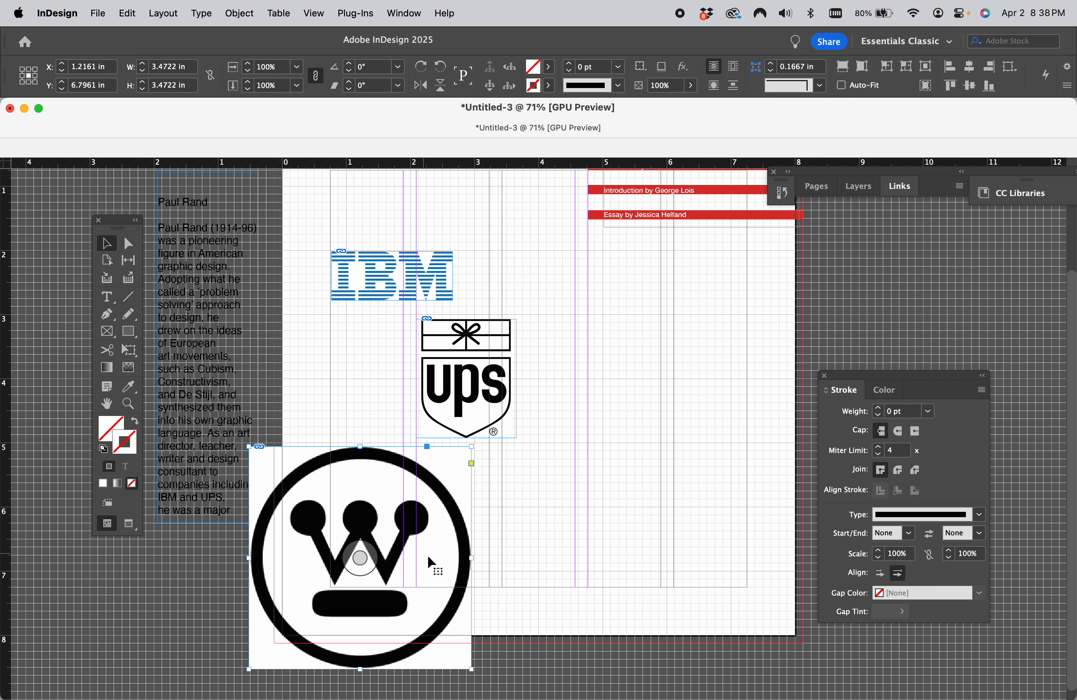
{"action": "left_click_drag", "start_coordinate": [428, 556], "coordinate": [416, 558]}
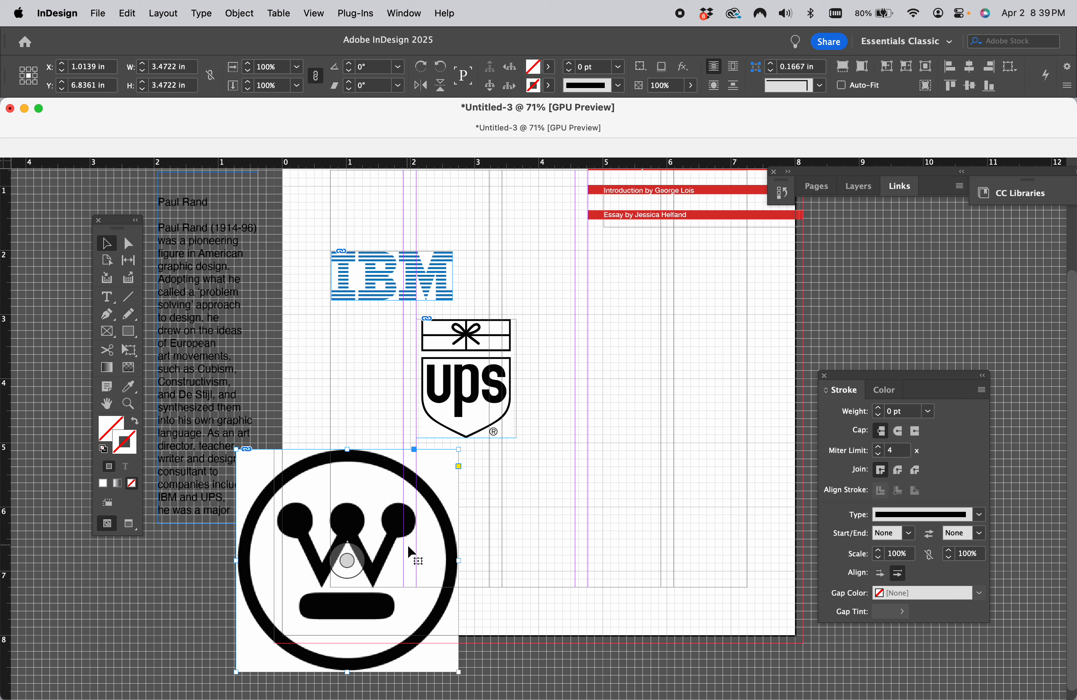
{"action": "left_click_drag", "start_coordinate": [410, 550], "coordinate": [405, 549]}
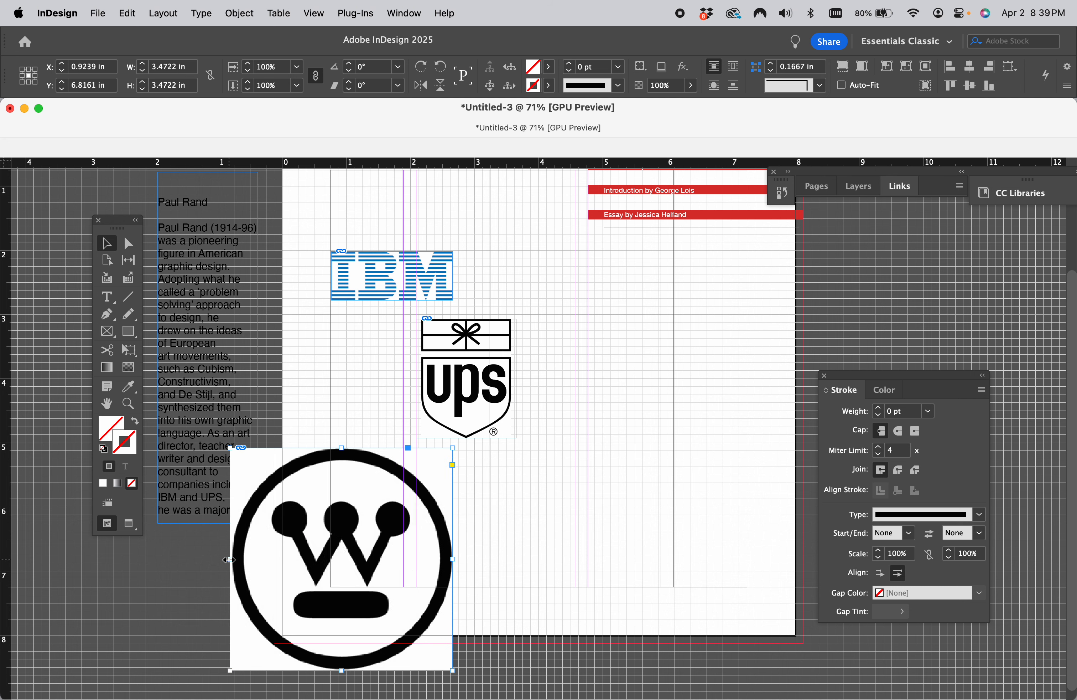
- Crop the Westinghouse logo's frame to the left and bottom bleed guides, about 2.79 × 3.05 in, and deselect it
{"action": "left_click_drag", "start_coordinate": [229, 559], "coordinate": [275, 562]}
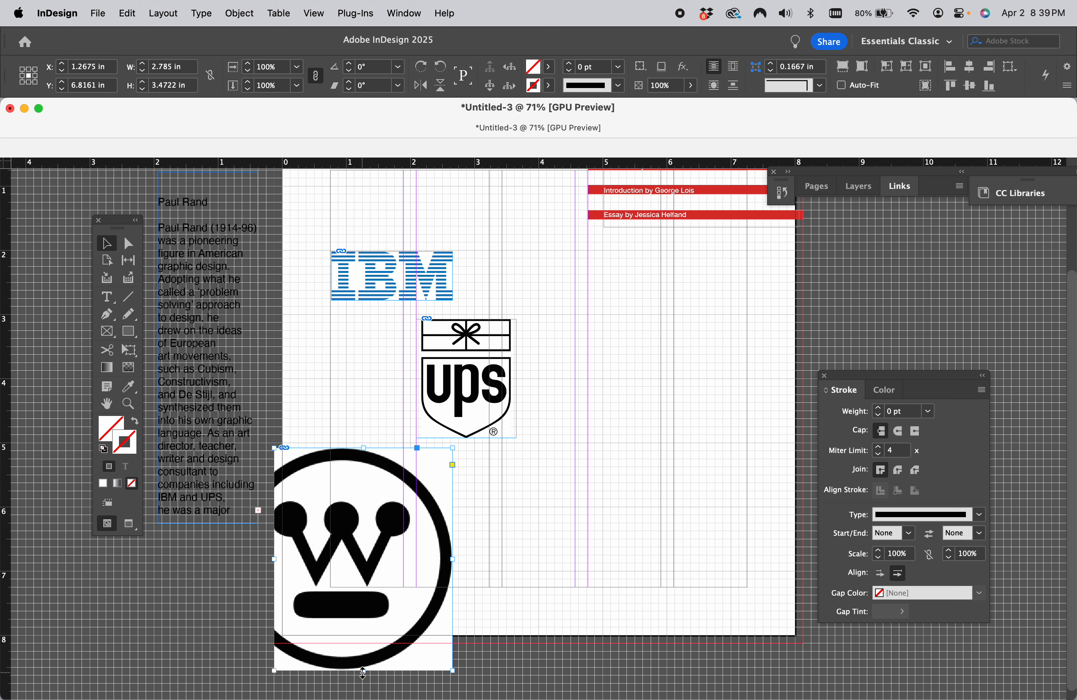
{"action": "left_click_drag", "start_coordinate": [363, 671], "coordinate": [366, 643]}
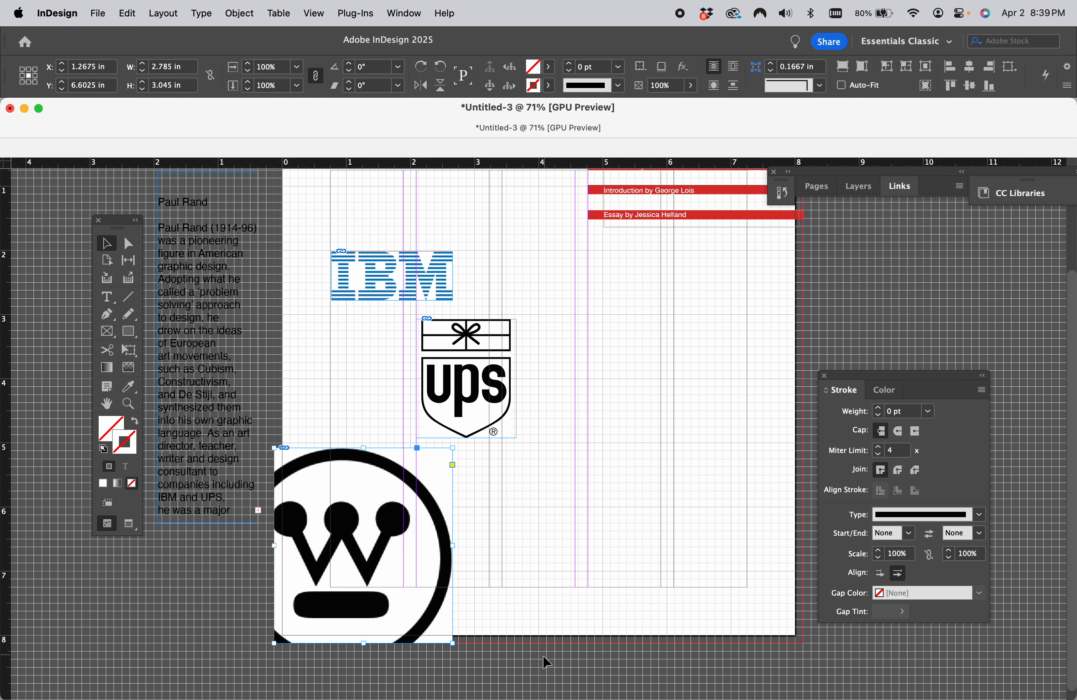
{"action": "left_click", "coordinate": [531, 654]}
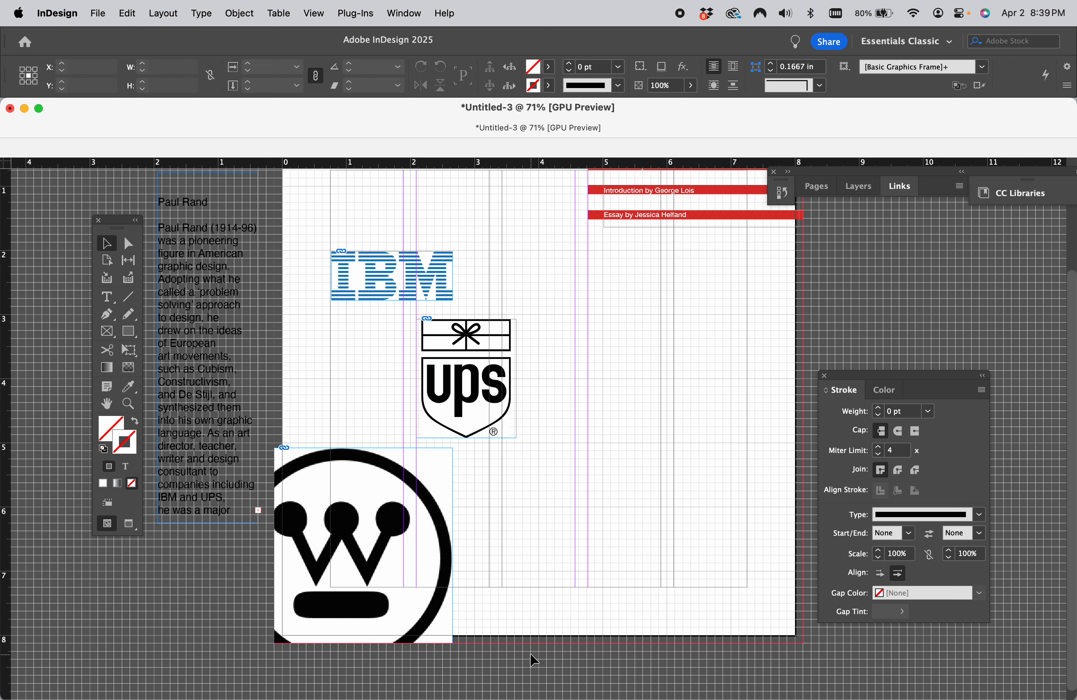
- Compare the example in Preview, return to InDesign and move the UPS logo to about X 2.45 in, Y 4.15 in, then deselect it
{"action": "mouse_move", "coordinate": [582, 696]}
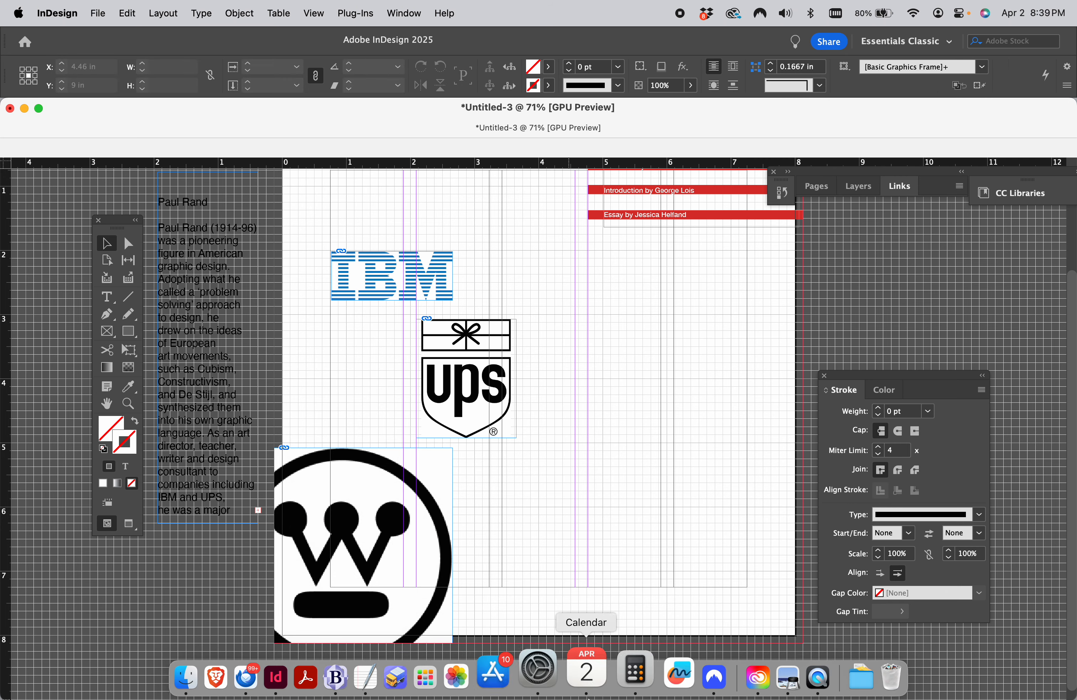
{"action": "left_click", "coordinate": [750, 680]}
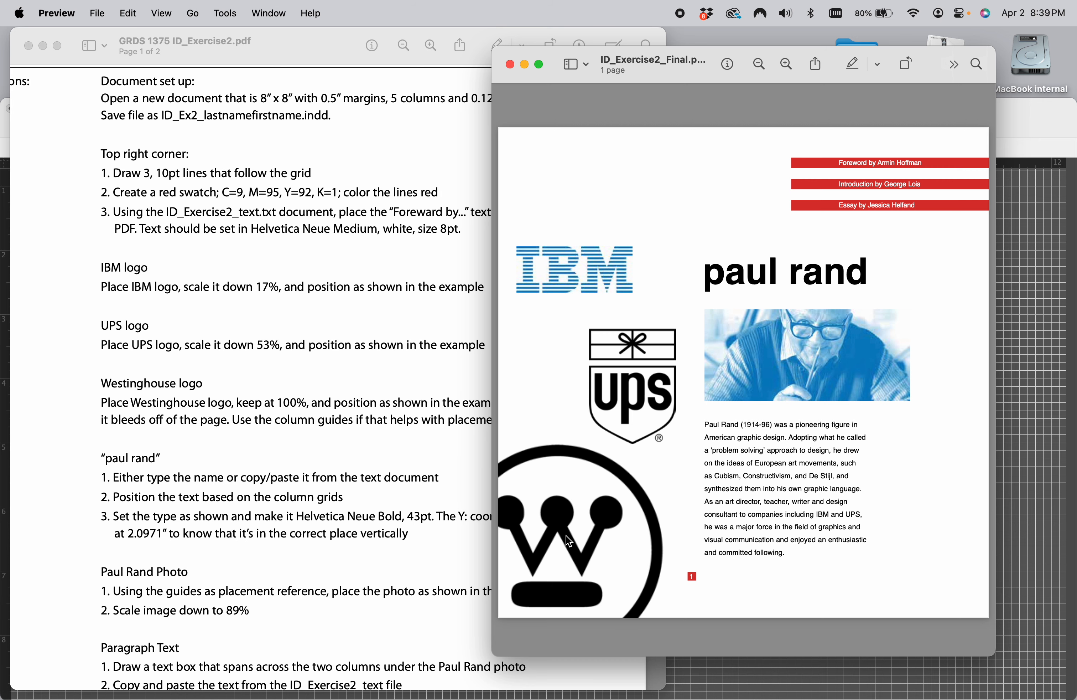
{"action": "left_click", "coordinate": [734, 680]}
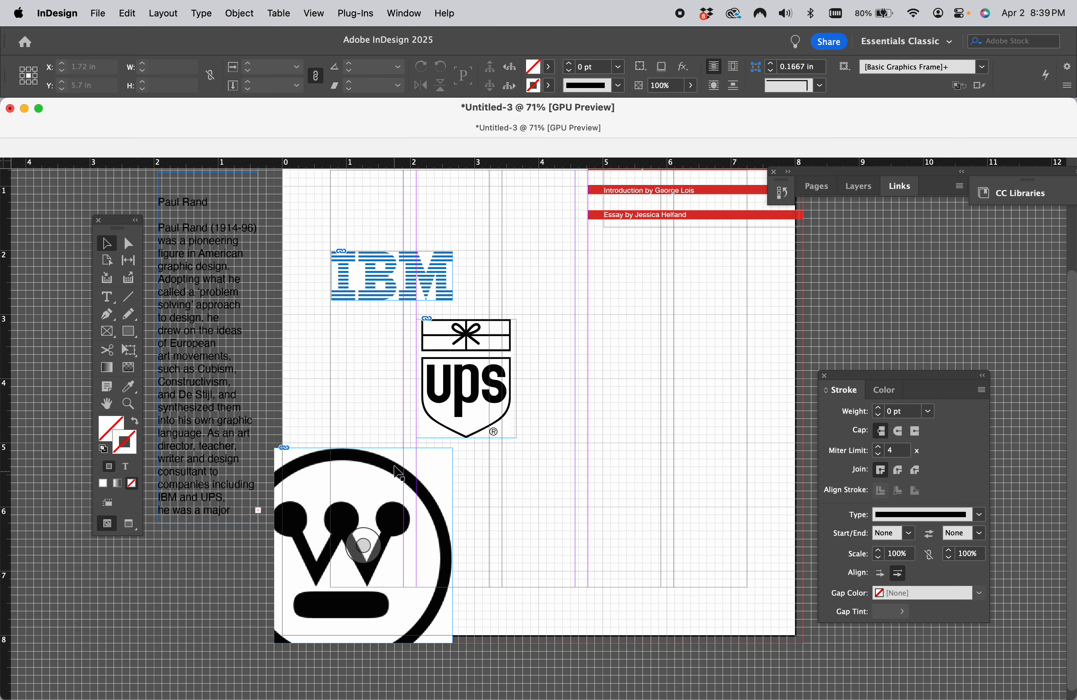
{"action": "left_click", "coordinate": [437, 398]}
{"action": "left_click_drag", "start_coordinate": [437, 398], "coordinate": [416, 408]}
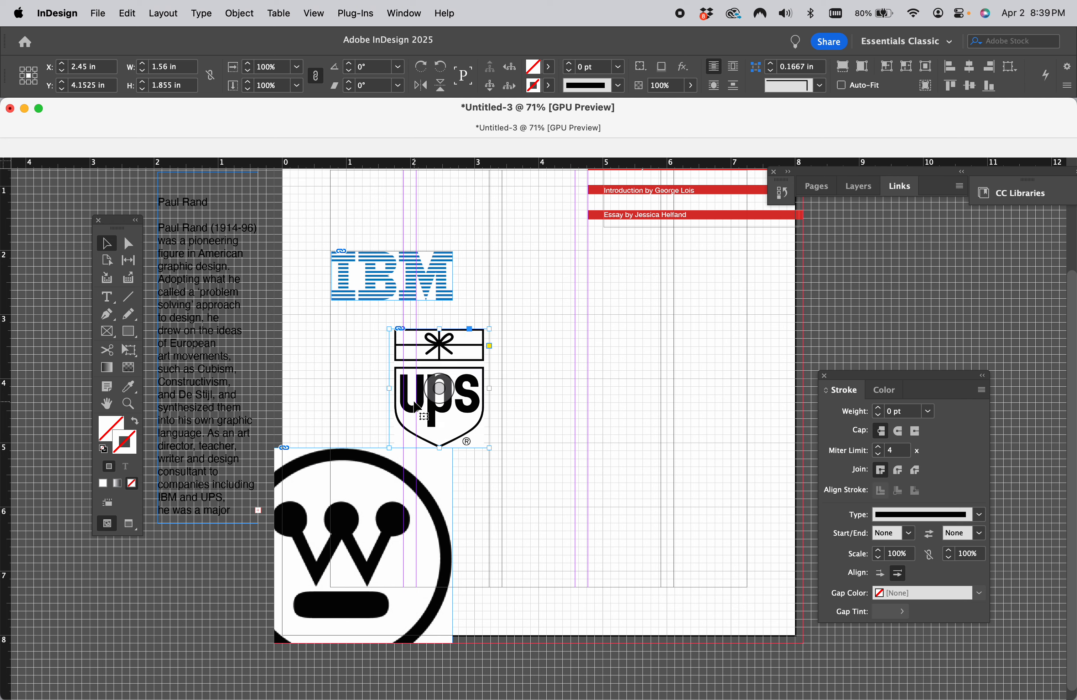
{"action": "left_click", "coordinate": [606, 664]}
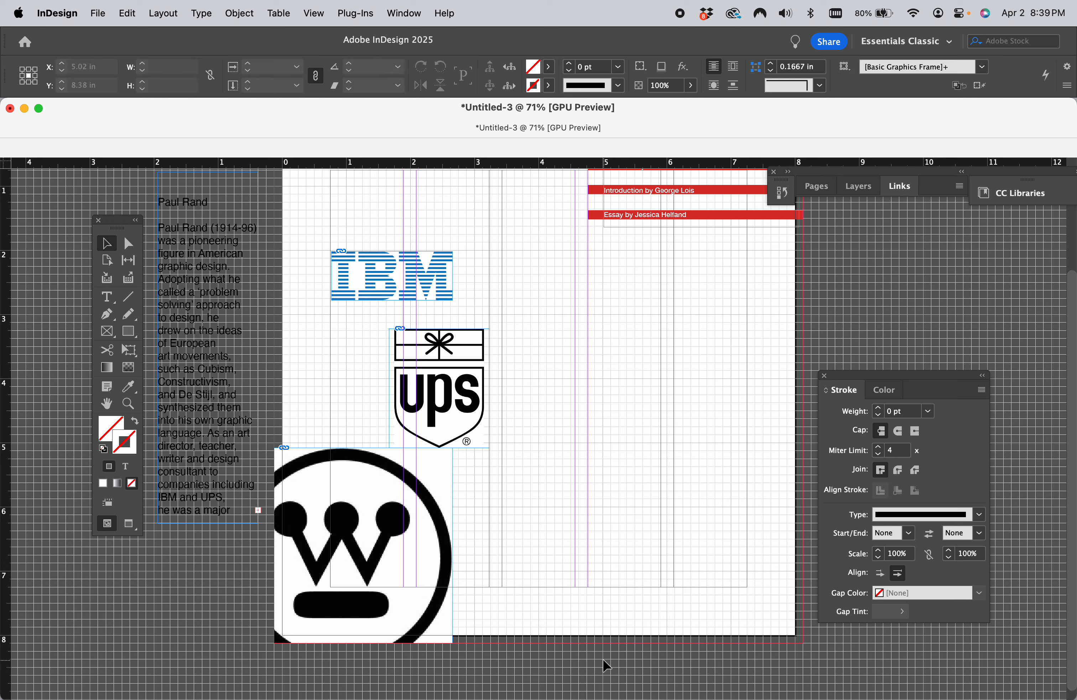
- Check the title instructions in Preview, then draw a text frame about 2.58 × 0.72 in from the third column's left guide in InDesign and enter "paul rand"
{"action": "mouse_move", "coordinate": [638, 676]}
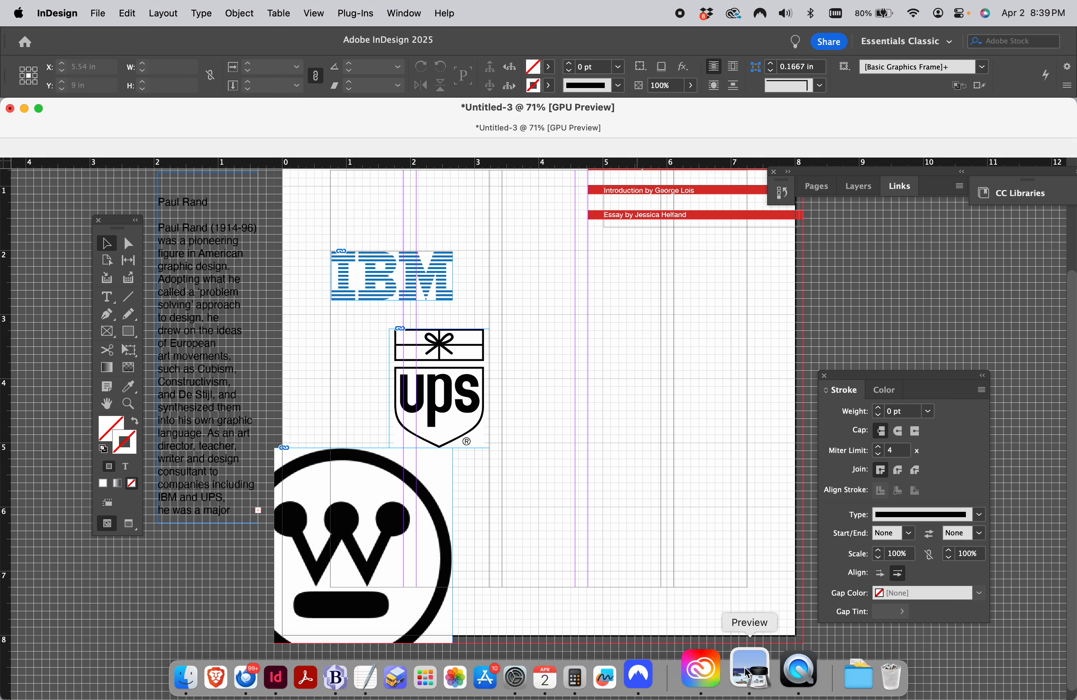
{"action": "left_click", "coordinate": [752, 676]}
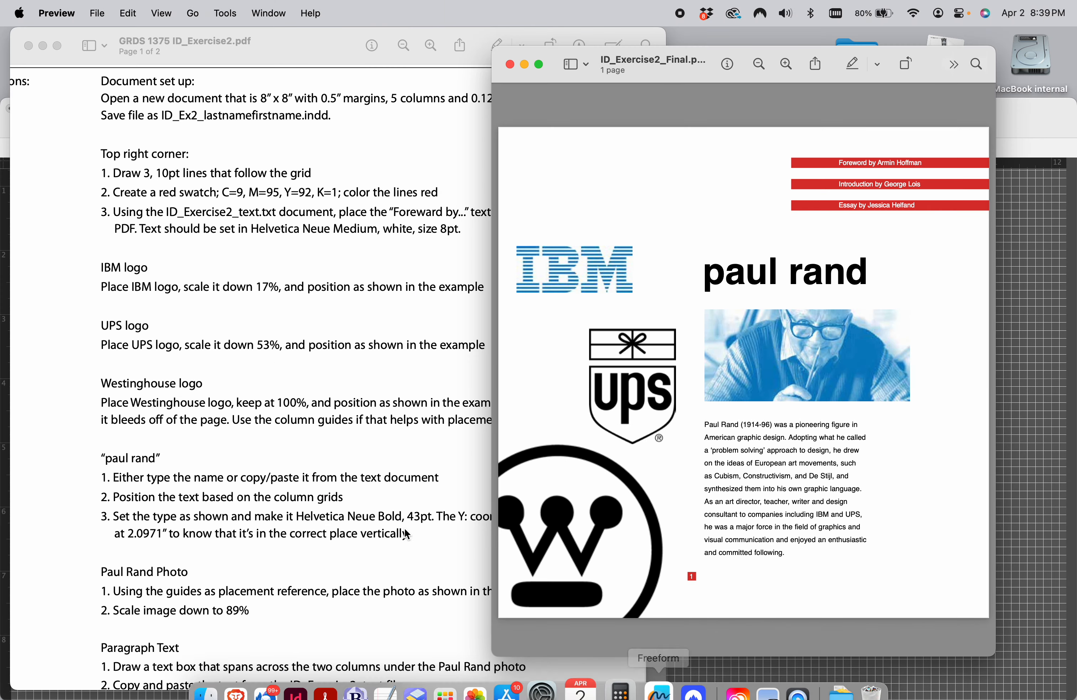
{"action": "left_click", "coordinate": [289, 404]}
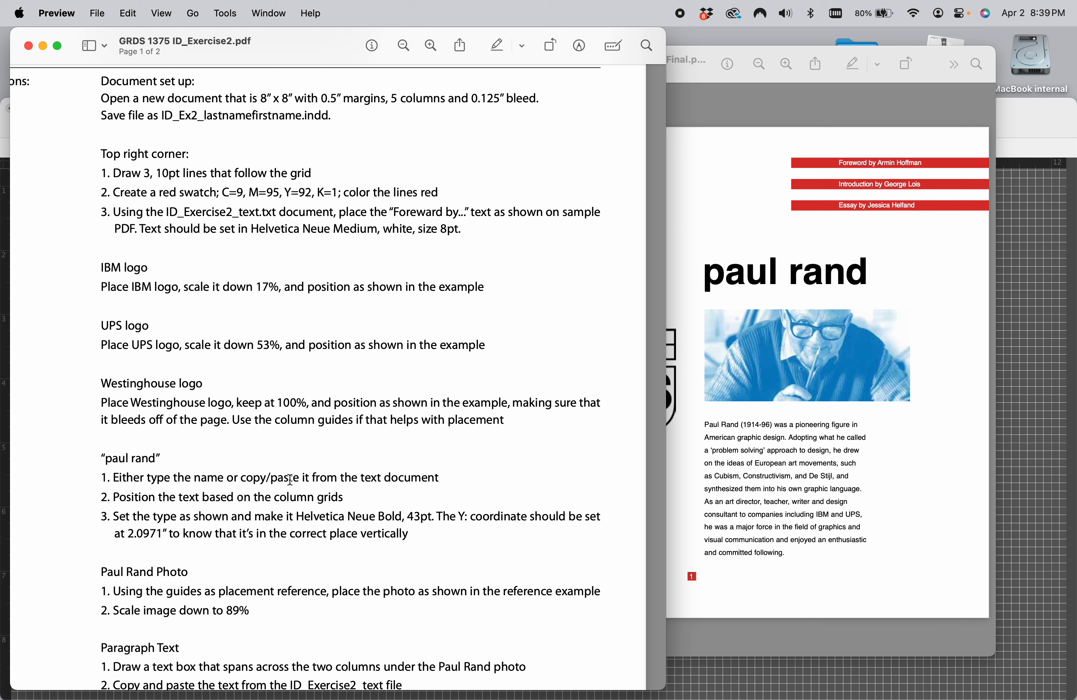
{"action": "left_click", "coordinate": [1014, 515]}
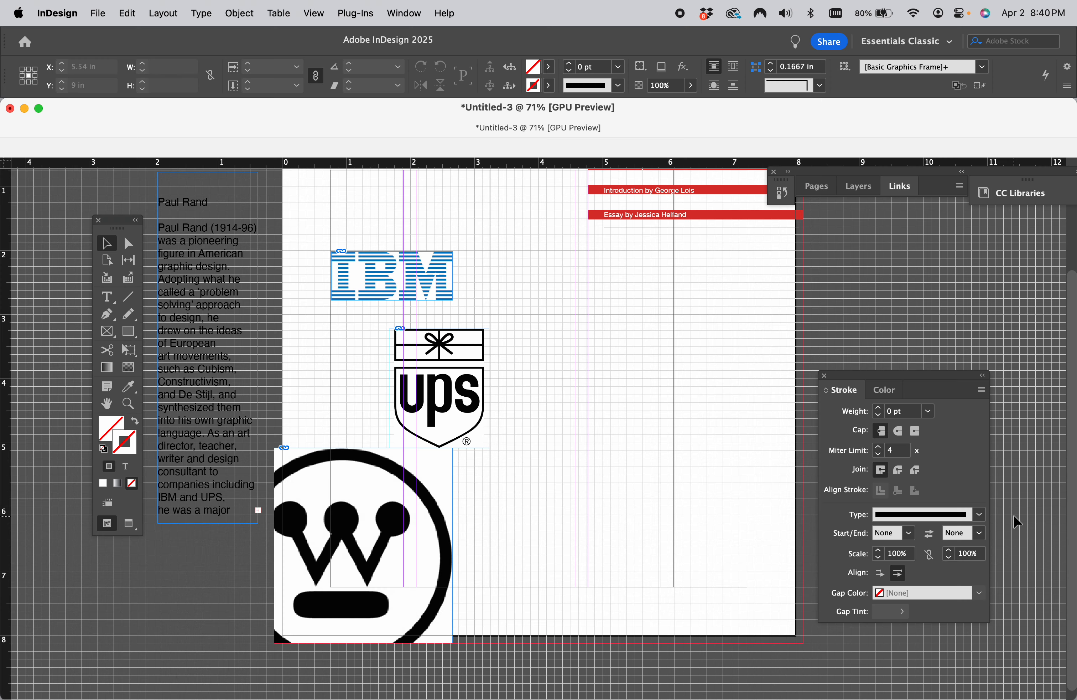
{"action": "left_click", "coordinate": [107, 298]}
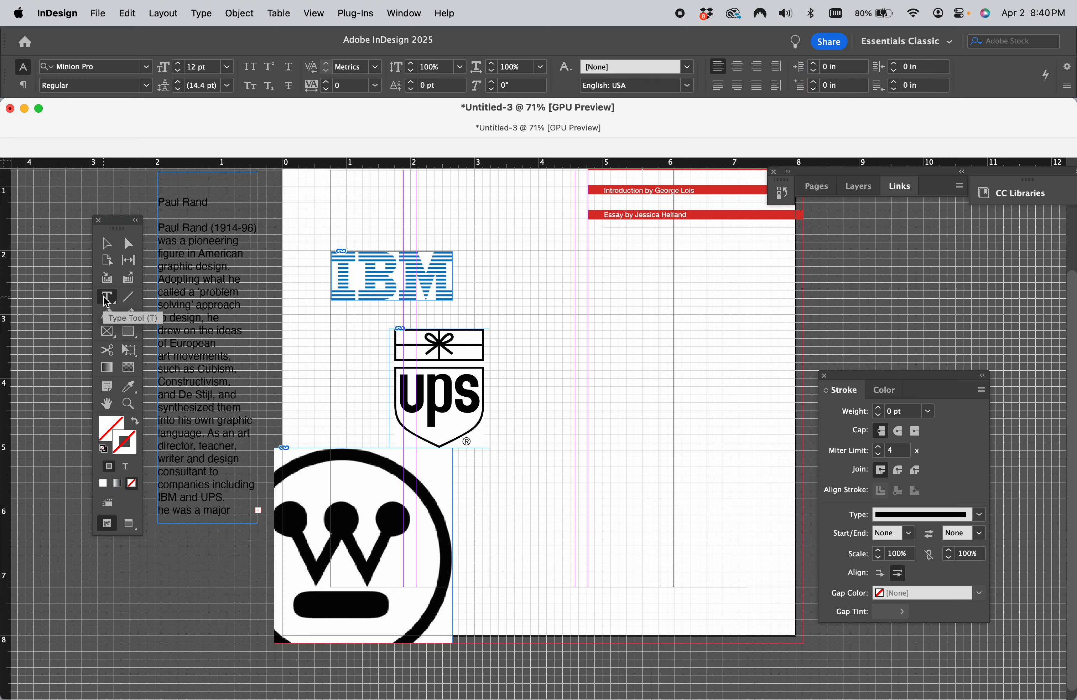
{"action": "left_click_drag", "start_coordinate": [502, 334], "coordinate": [668, 378]}
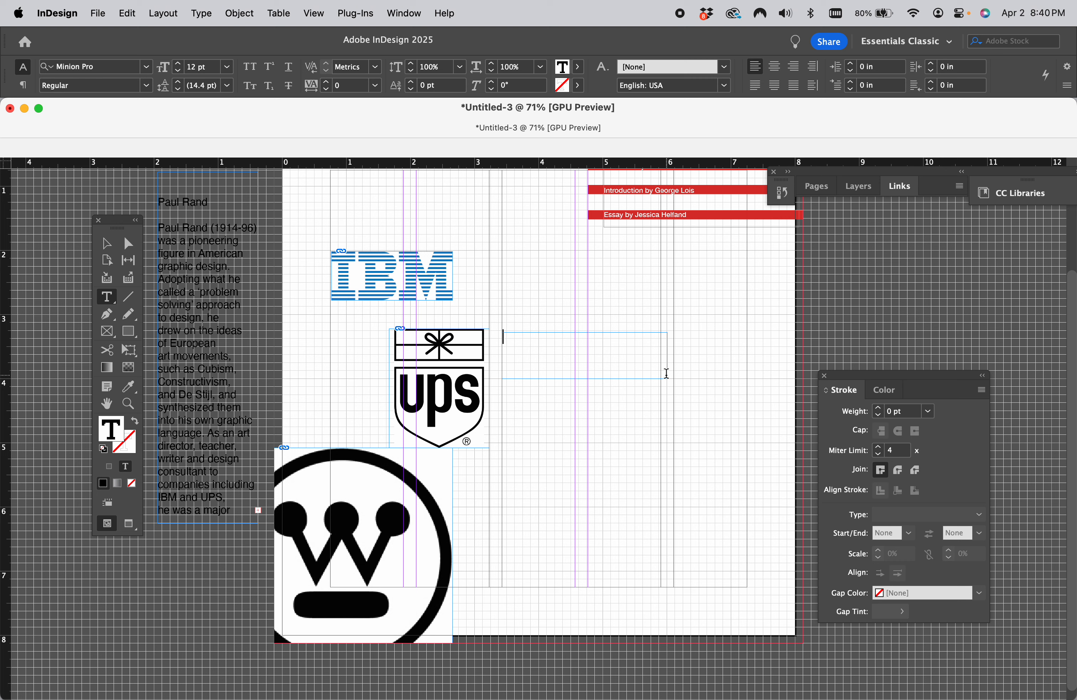
{"action": "type", "text": "paul rand"}
- Select the whole title, check its type specification in Preview and set the font to Helvetica Neue Bold in InDesign
{"action": "key", "text": "super+a"}
{"action": "mouse_move", "coordinate": [493, 682]}
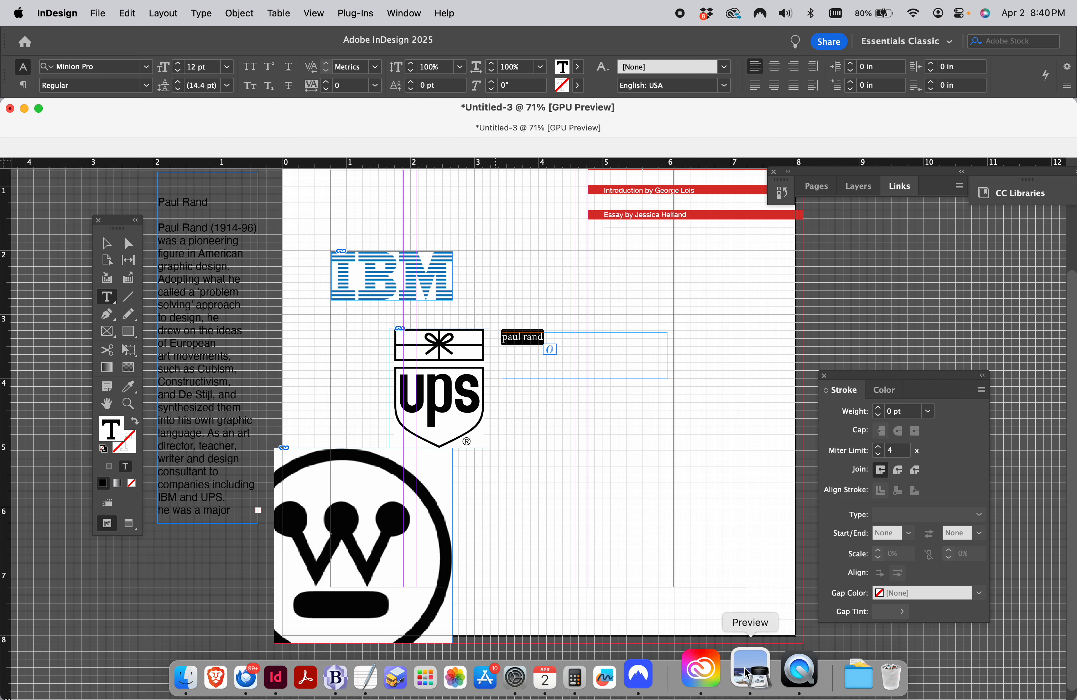
{"action": "left_click", "coordinate": [748, 673]}
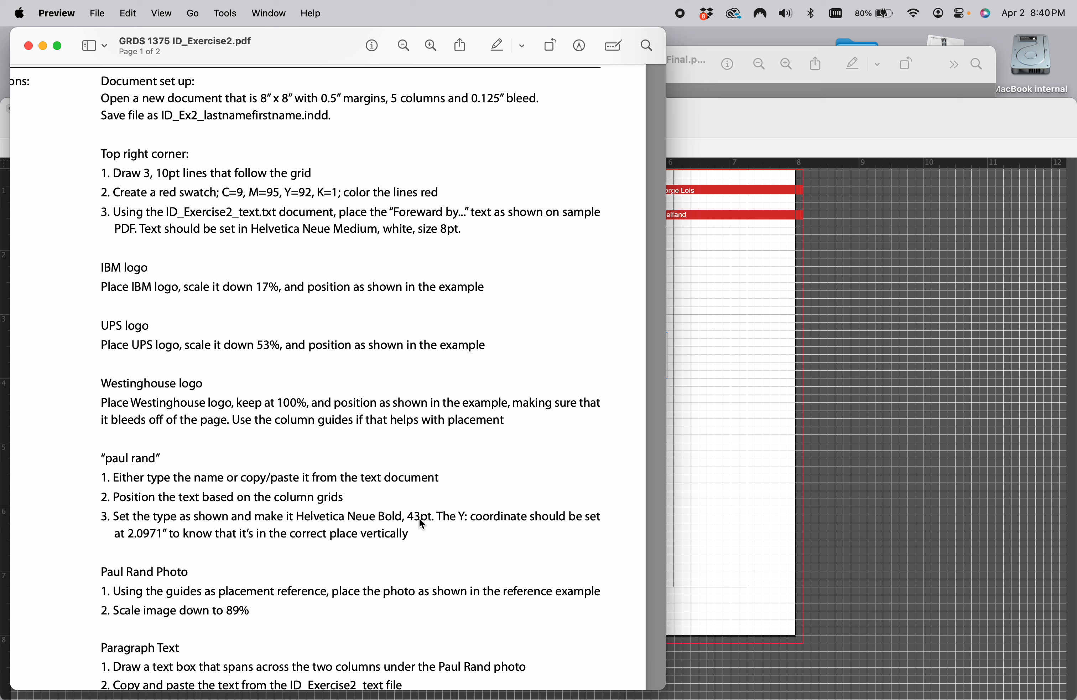
{"action": "left_click", "coordinate": [743, 490]}
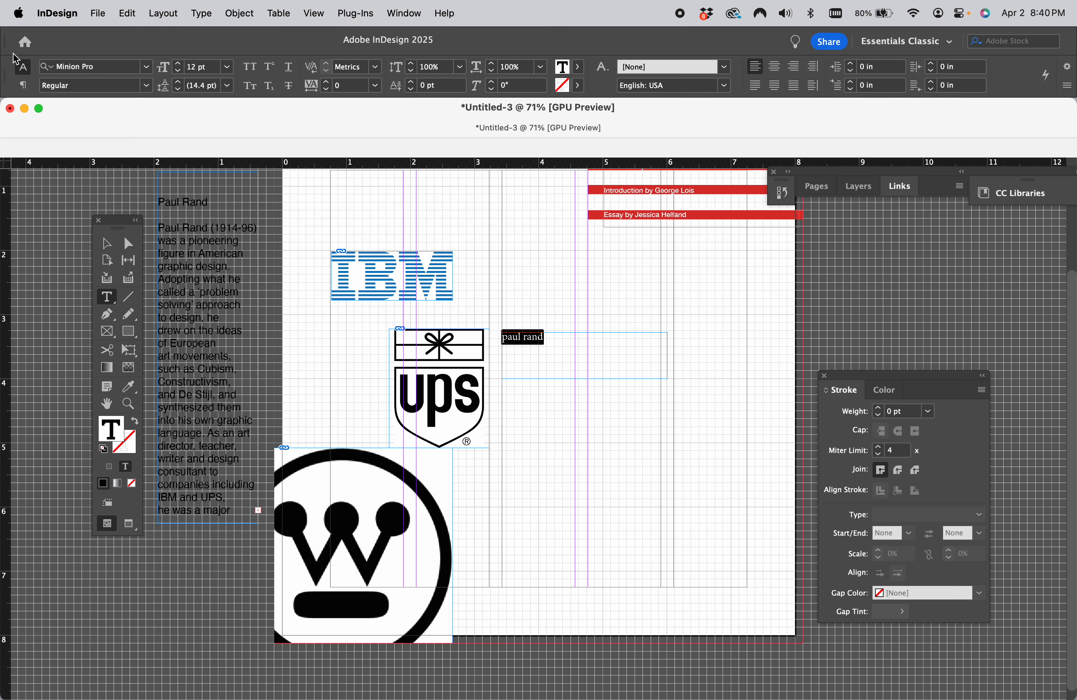
{"action": "left_click", "coordinate": [112, 69]}
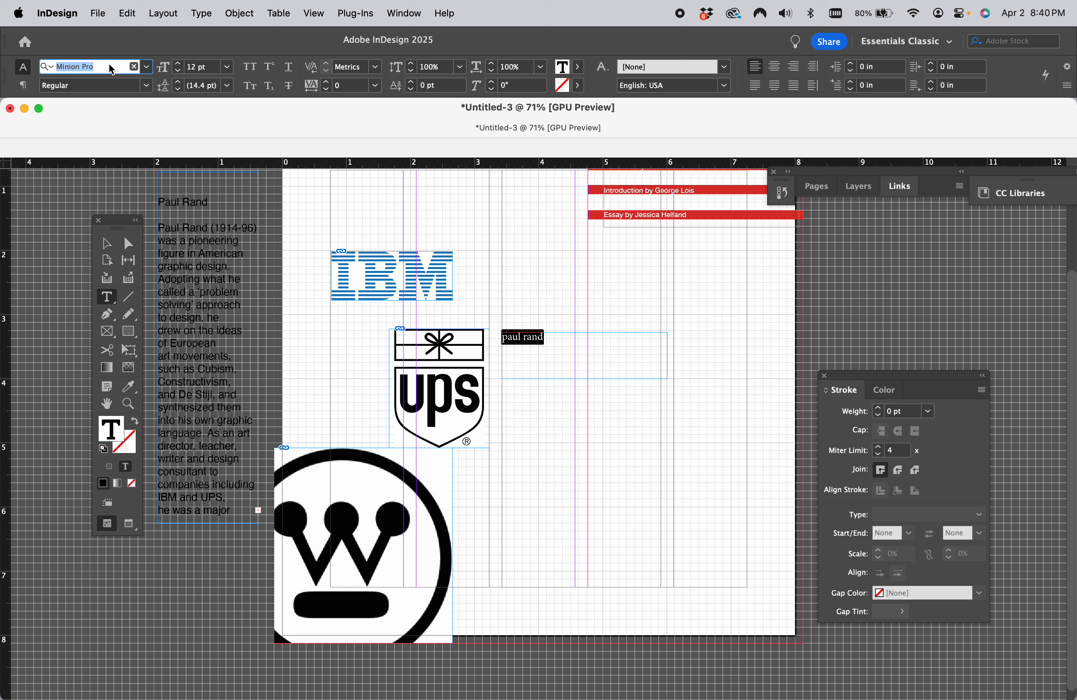
{"action": "type", "text": "helv"}
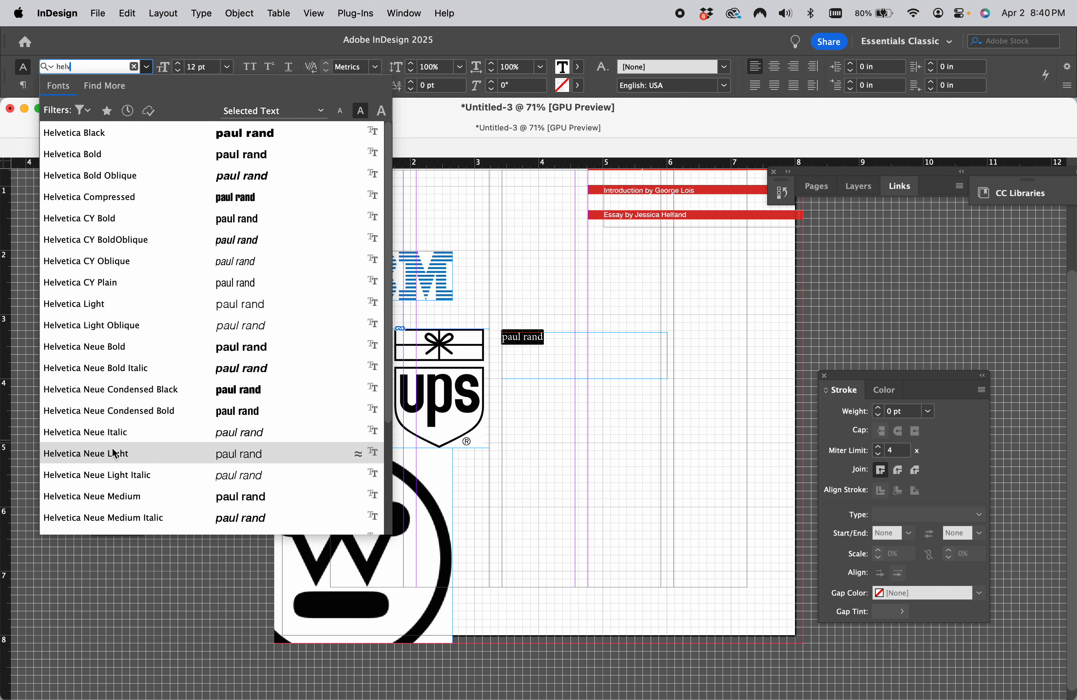
{"action": "scroll", "coordinate": [115, 456], "scroll_direction": "down", "scroll_amount": 1}
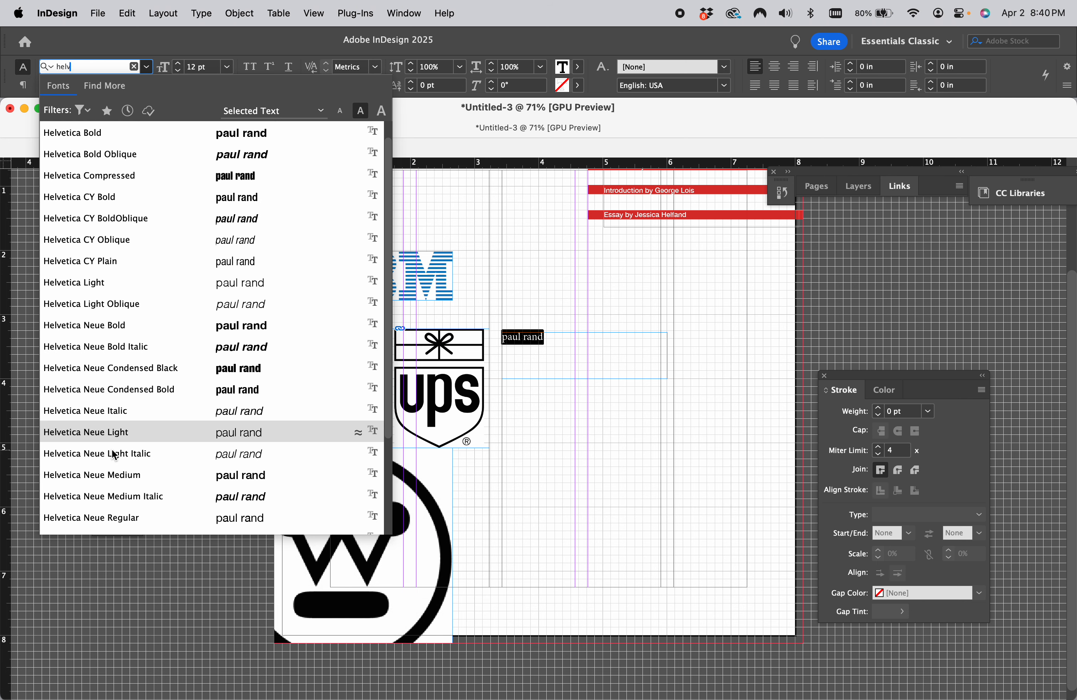
{"action": "left_click", "coordinate": [90, 326]}
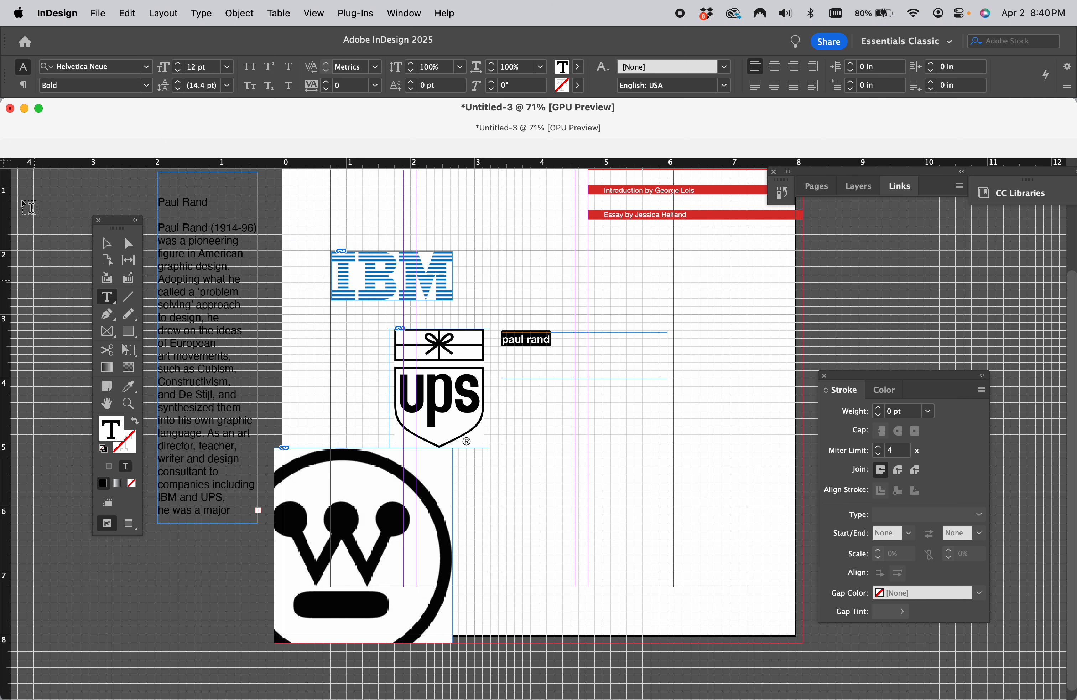
- Set the title's font size to 43 pt and widen its text frame to about 3.02 in so the full name fits
{"action": "left_click", "coordinate": [195, 66]}
{"action": "type", "text": "43"}
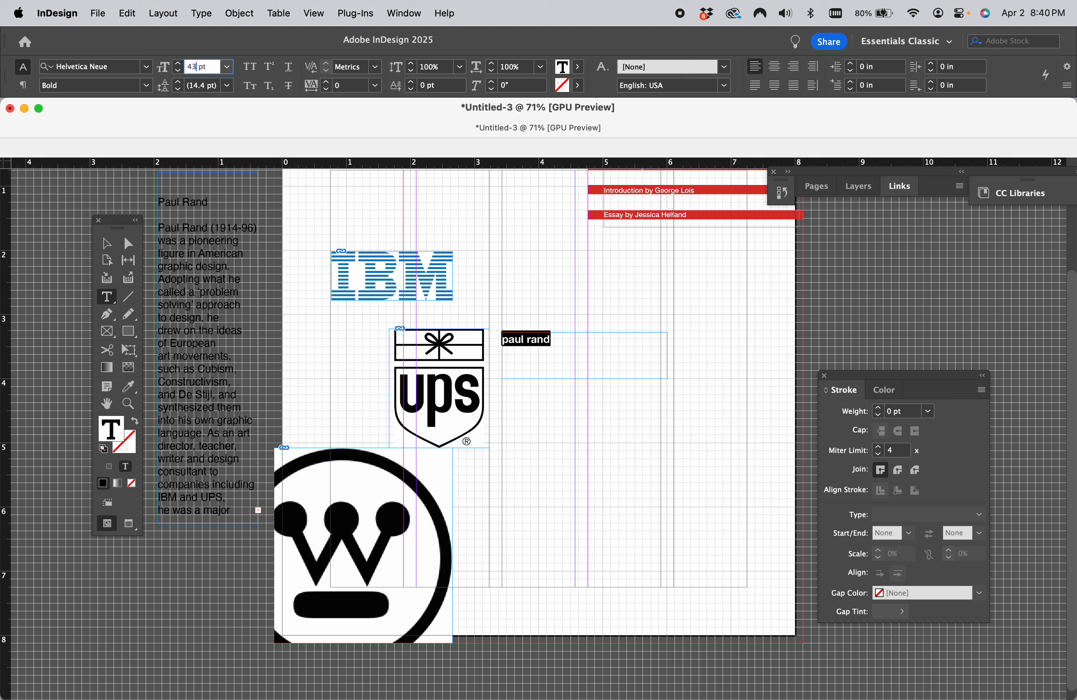
{"action": "key", "text": "Tab"}
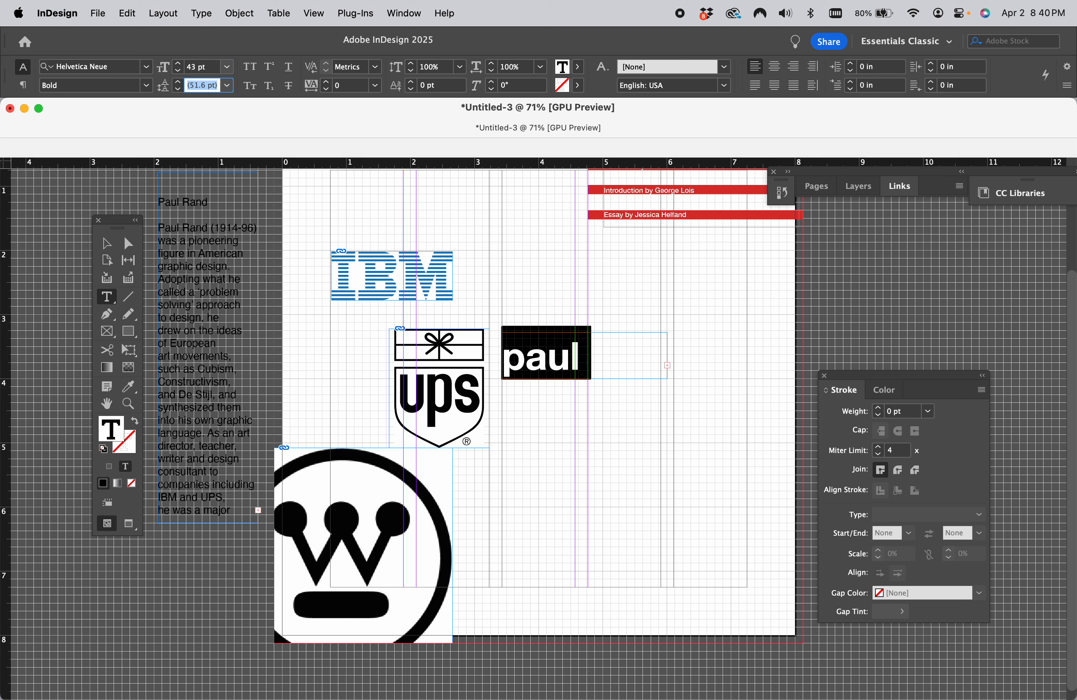
{"action": "left_click", "coordinate": [113, 246]}
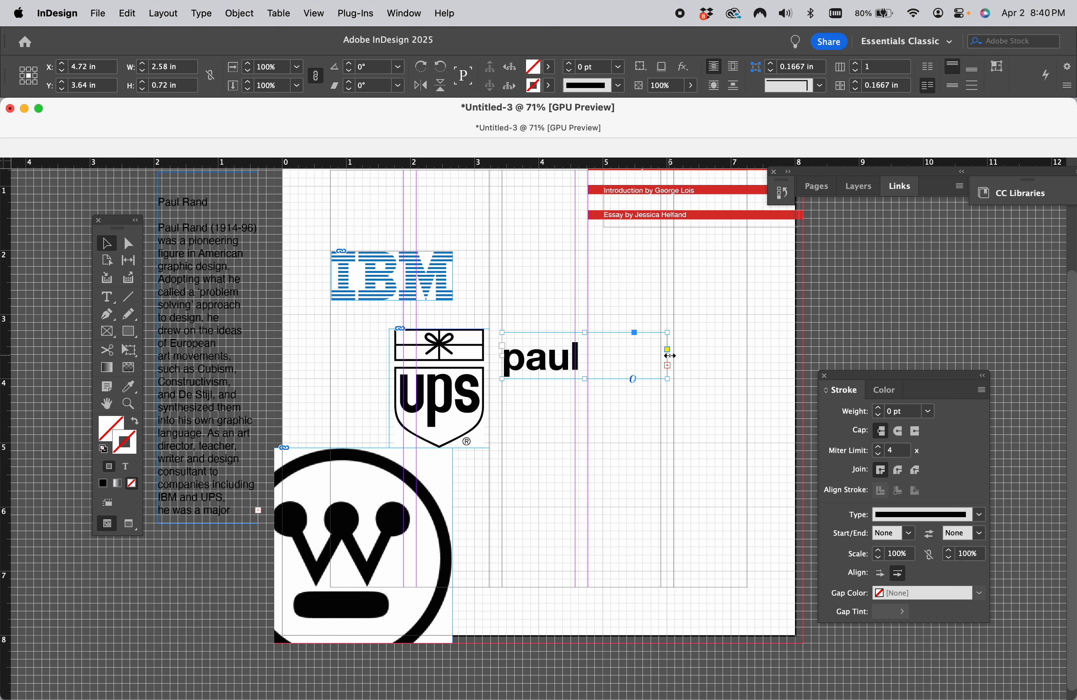
{"action": "left_click_drag", "start_coordinate": [670, 355], "coordinate": [694, 356]}
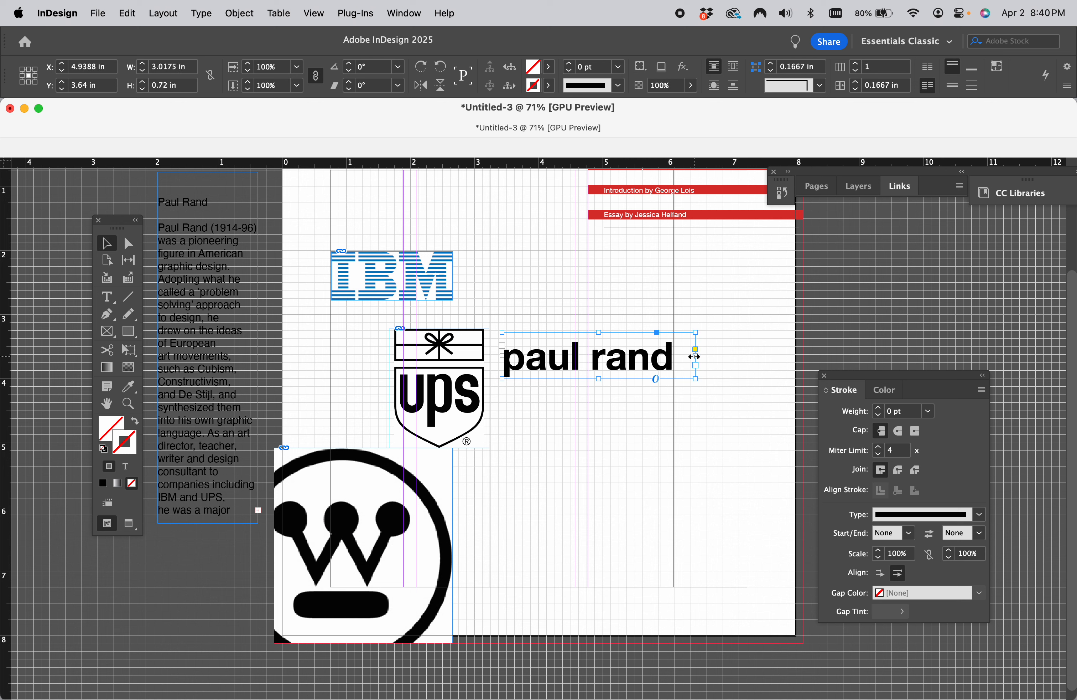
- Use the title frame's top-left reference point, recheck the PDFs in Preview and set the frame's Y position to 2.0971 in
{"action": "mouse_move", "coordinate": [613, 698]}
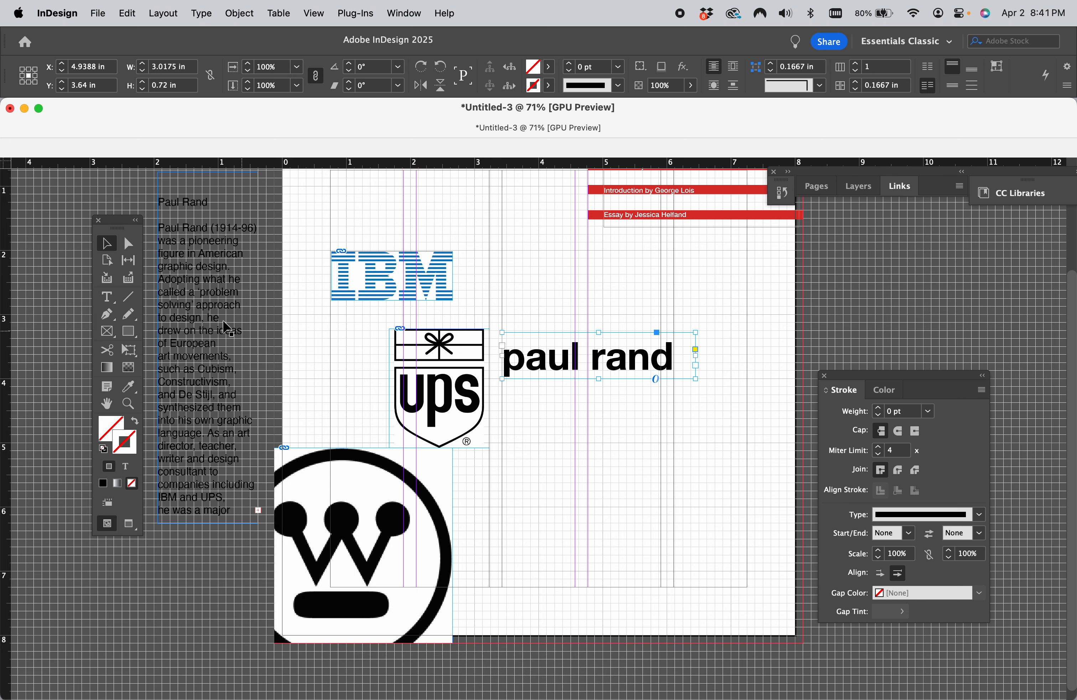
{"action": "left_click", "coordinate": [22, 70]}
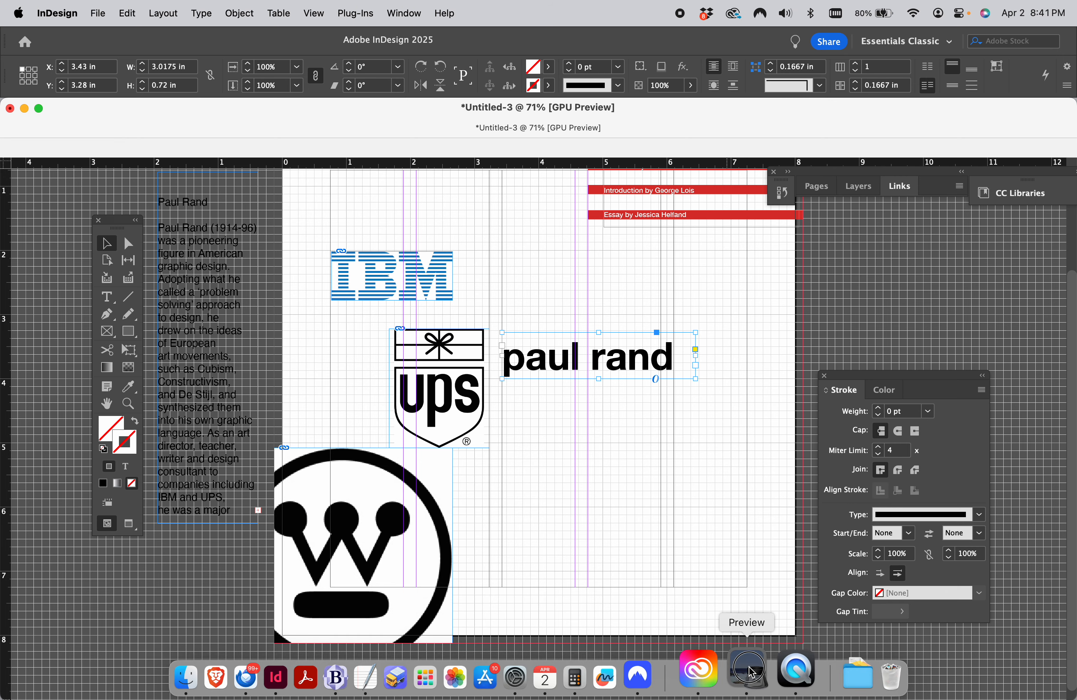
{"action": "left_click", "coordinate": [749, 671]}
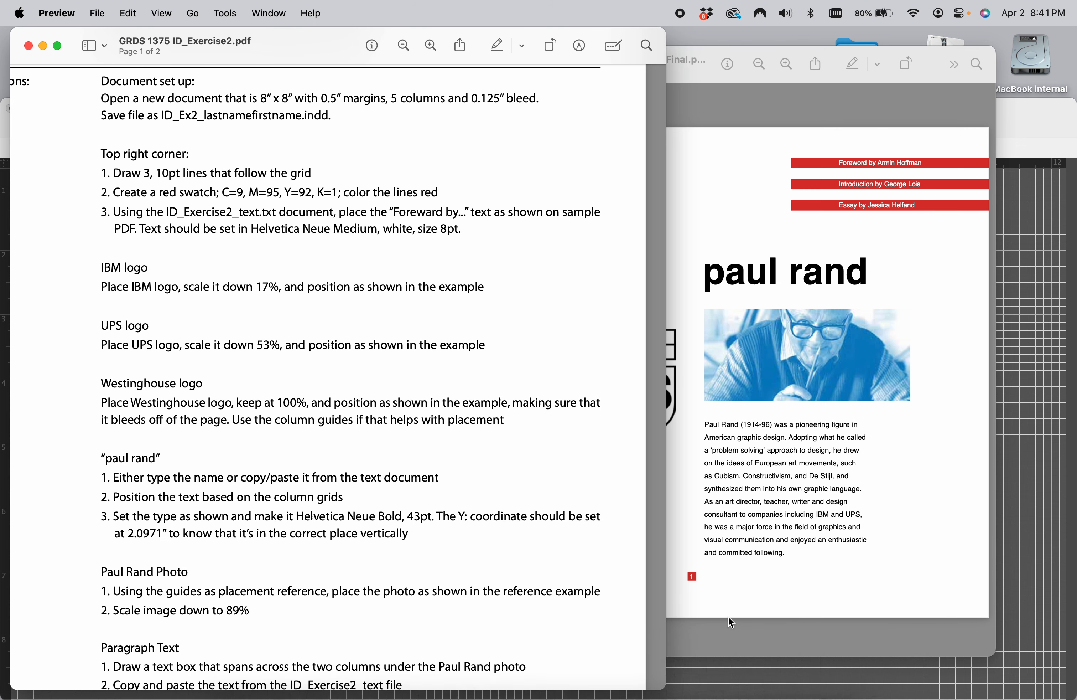
{"action": "left_click", "coordinate": [743, 604]}
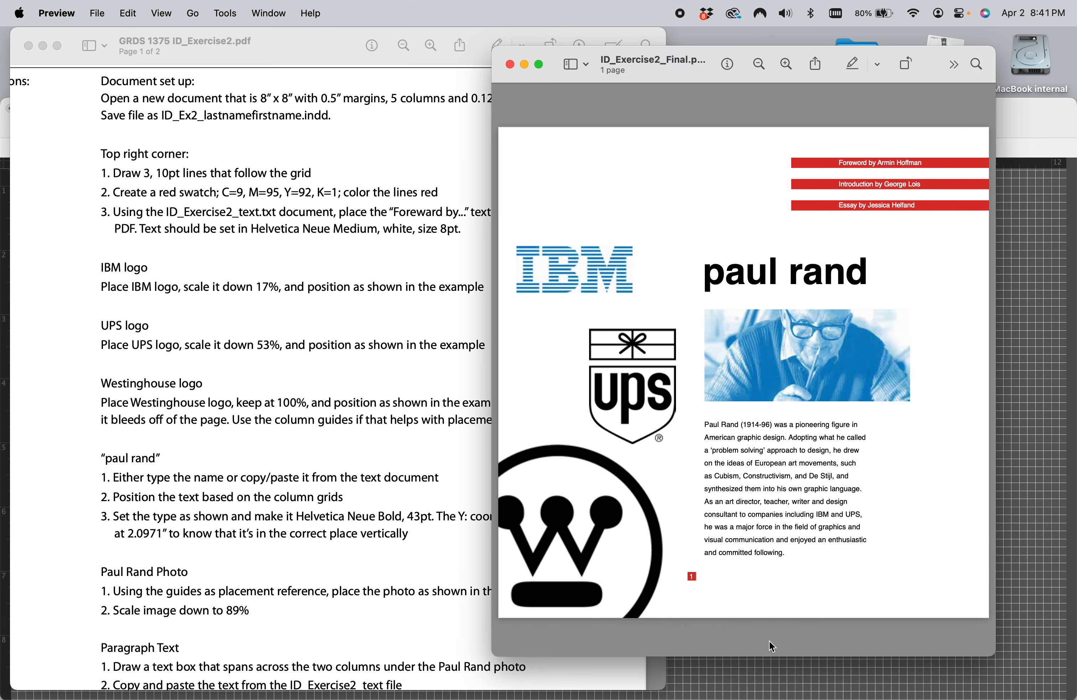
{"action": "left_click", "coordinate": [768, 681]}
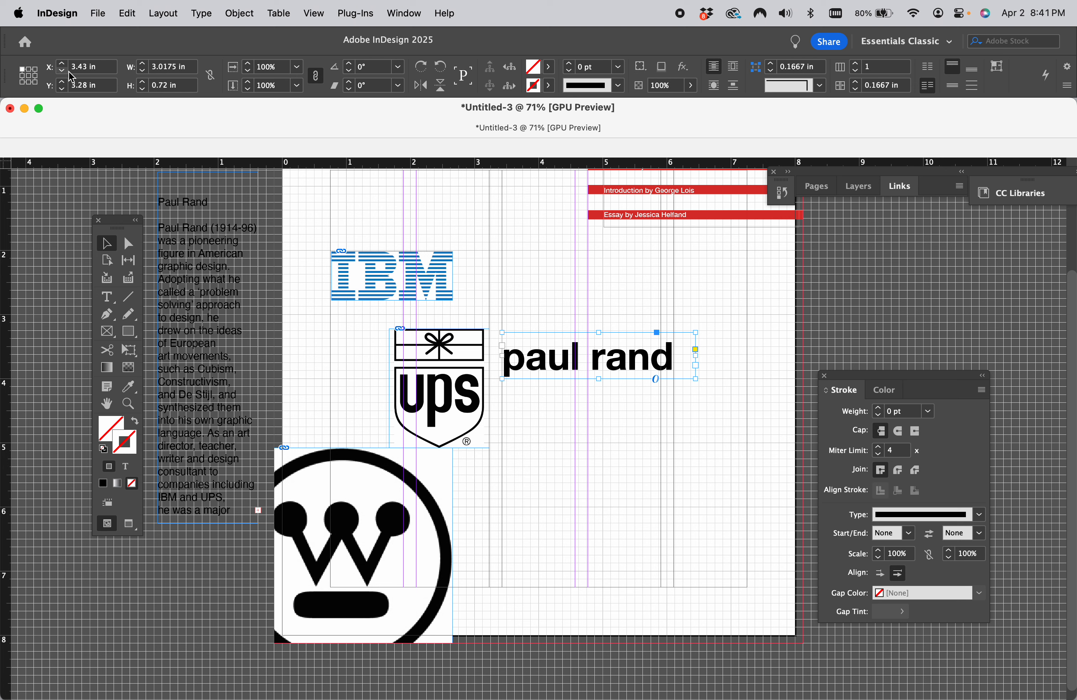
{"action": "left_click", "coordinate": [81, 84]}
{"action": "double_click", "coordinate": [81, 85]}
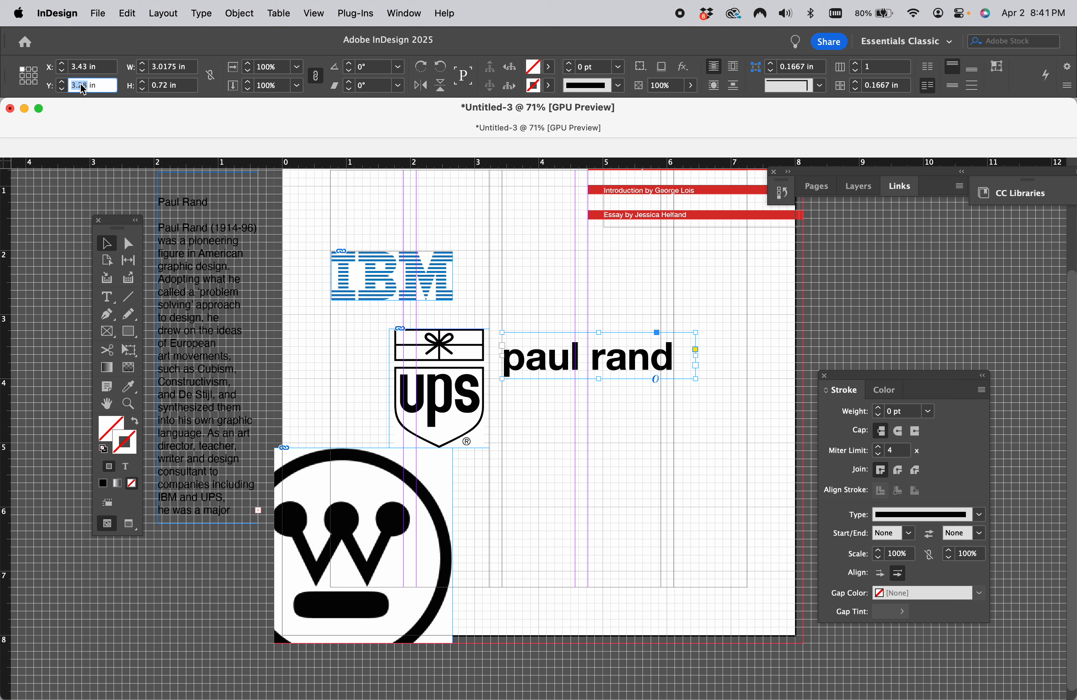
{"action": "type", "text": "2.0971"}
{"action": "key", "text": "Tab"}
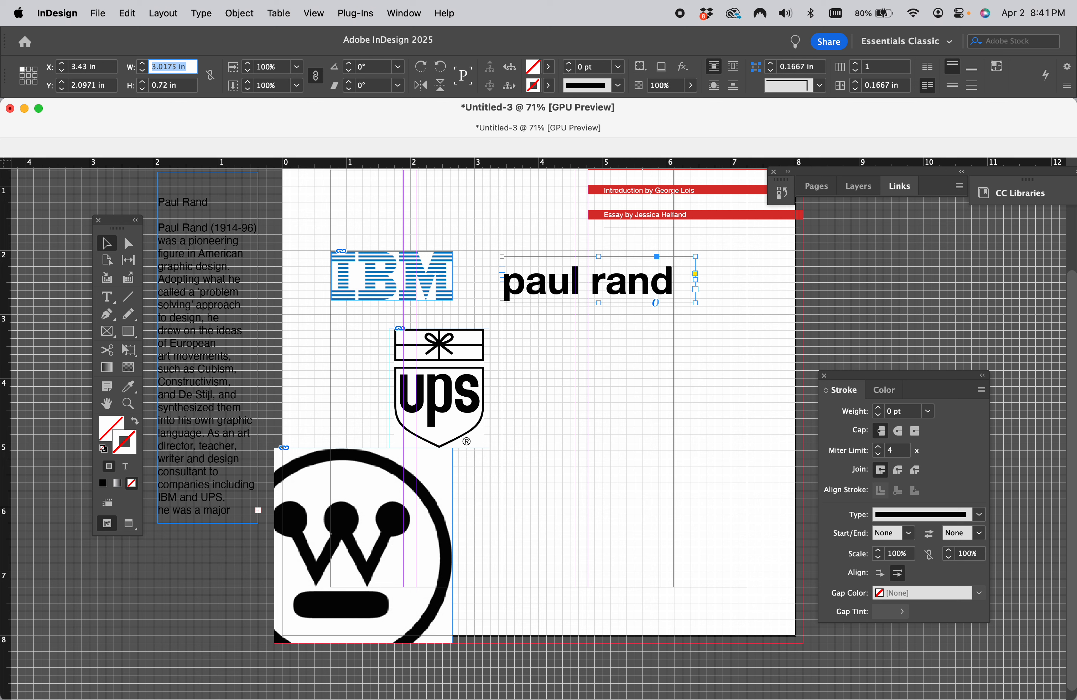
- Check the Paul Rand photo instructions in Preview, then draw an image frame about 4.14 × 1.92 in under the "paul rand" title in InDesign
{"action": "left_click", "coordinate": [305, 366]}
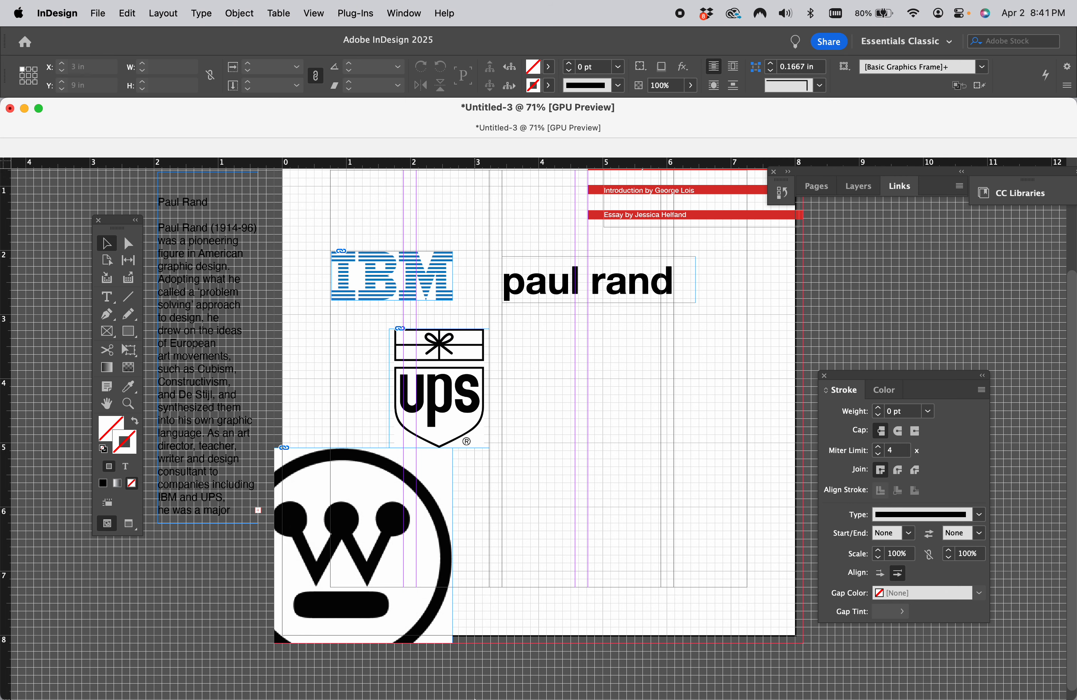
{"action": "left_click", "coordinate": [746, 667]}
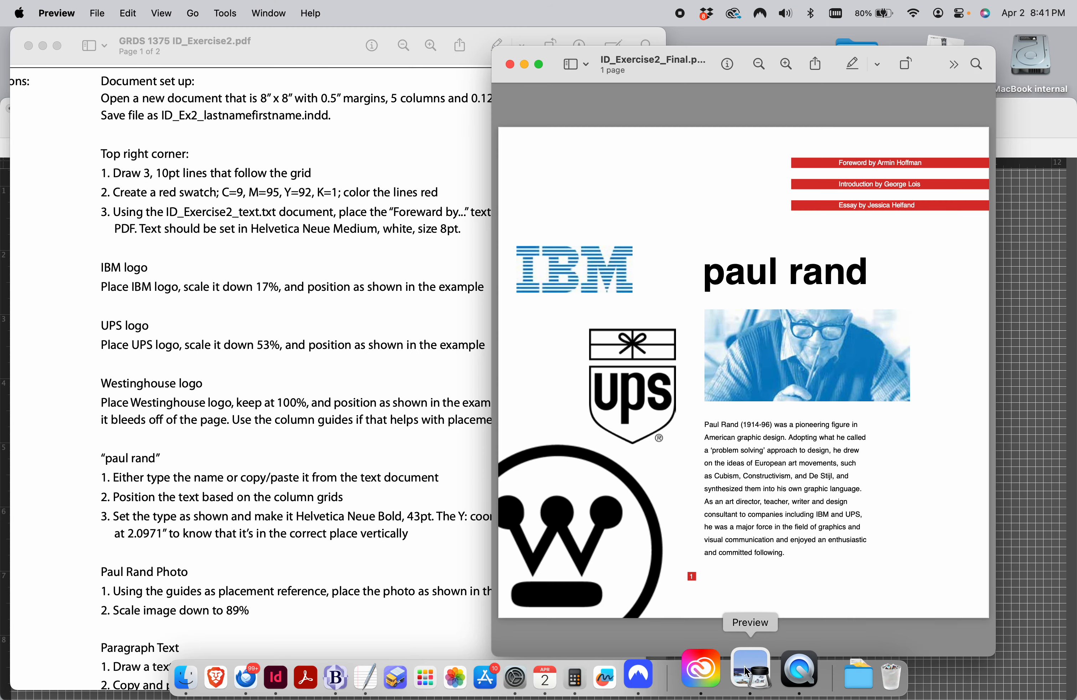
{"action": "left_click", "coordinate": [165, 490]}
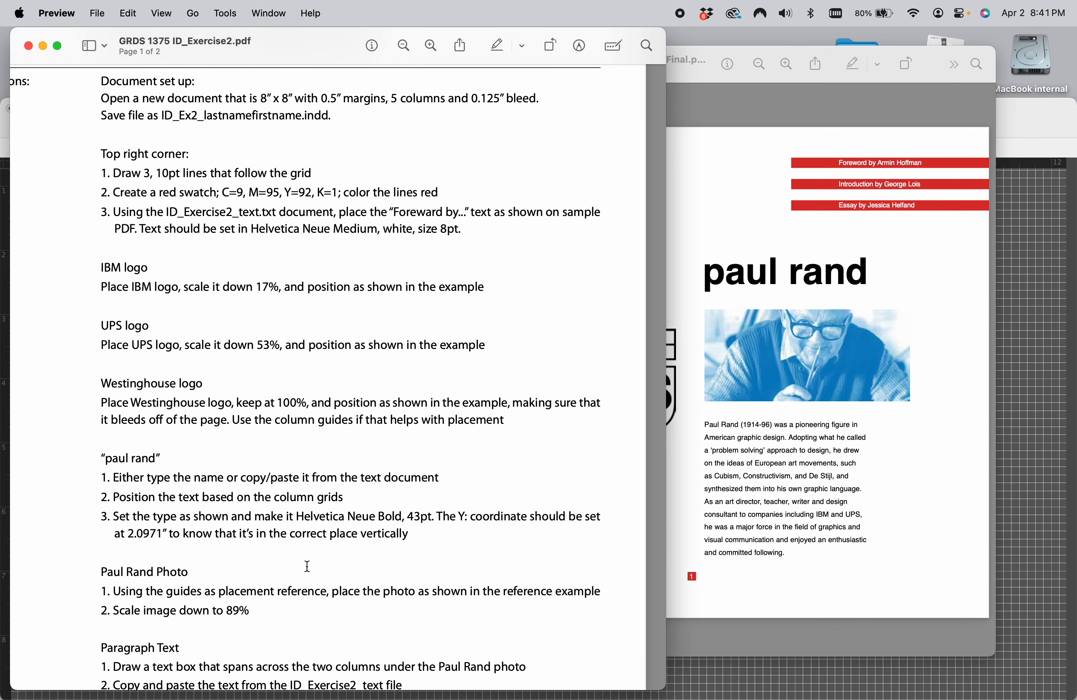
{"action": "scroll", "coordinate": [228, 591], "scroll_direction": "down", "scroll_amount": 5}
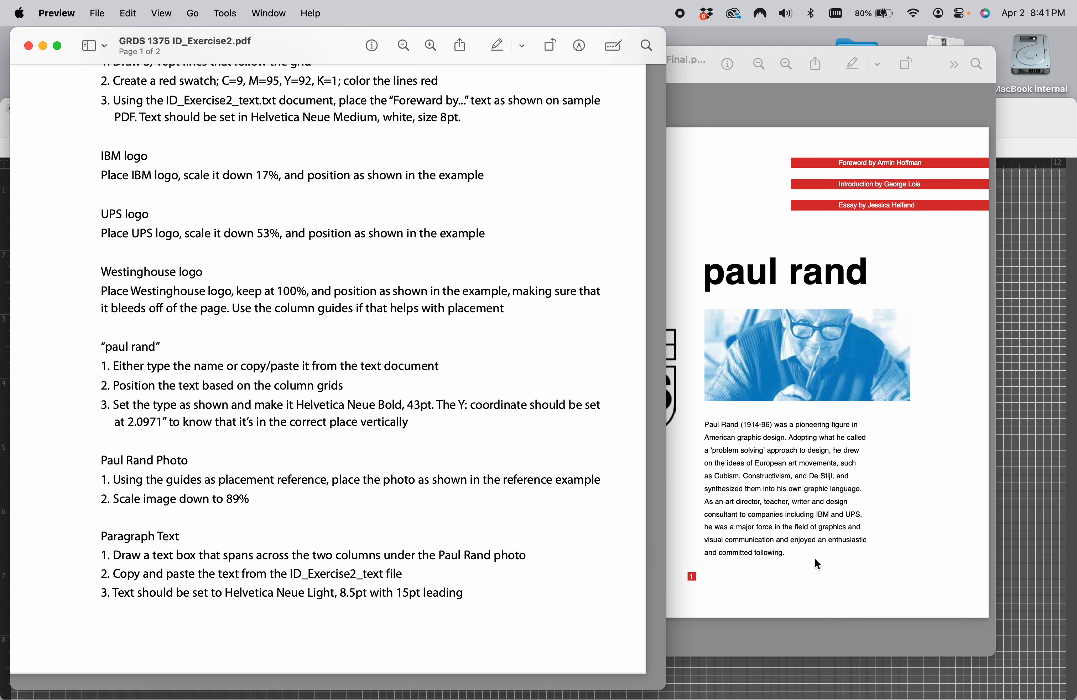
{"action": "left_click", "coordinate": [1016, 561]}
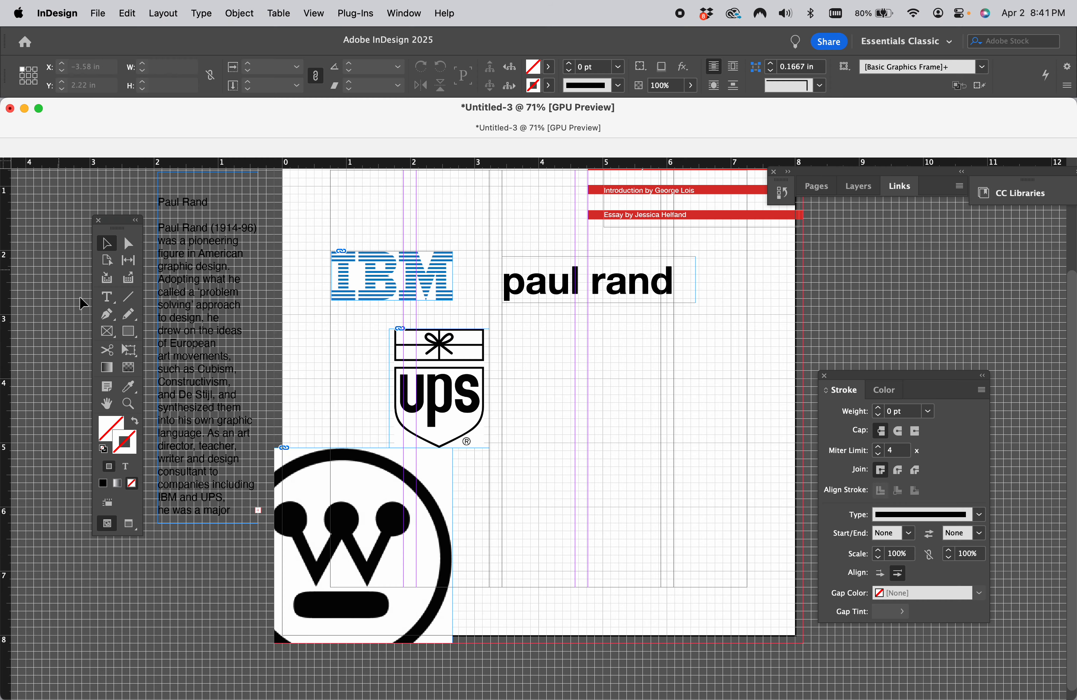
{"action": "left_click", "coordinate": [109, 334]}
{"action": "left_click_drag", "start_coordinate": [499, 314], "coordinate": [765, 436]}
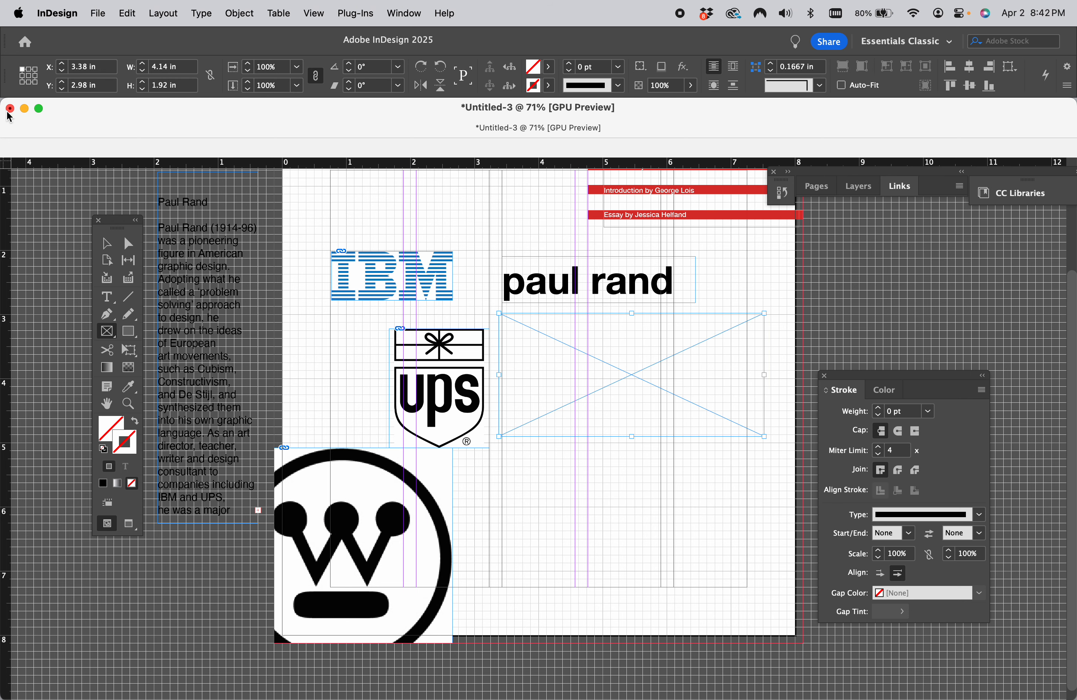
- Place PaulRand.psd from the images folder into the empty frame
{"action": "left_click", "coordinate": [98, 13]}
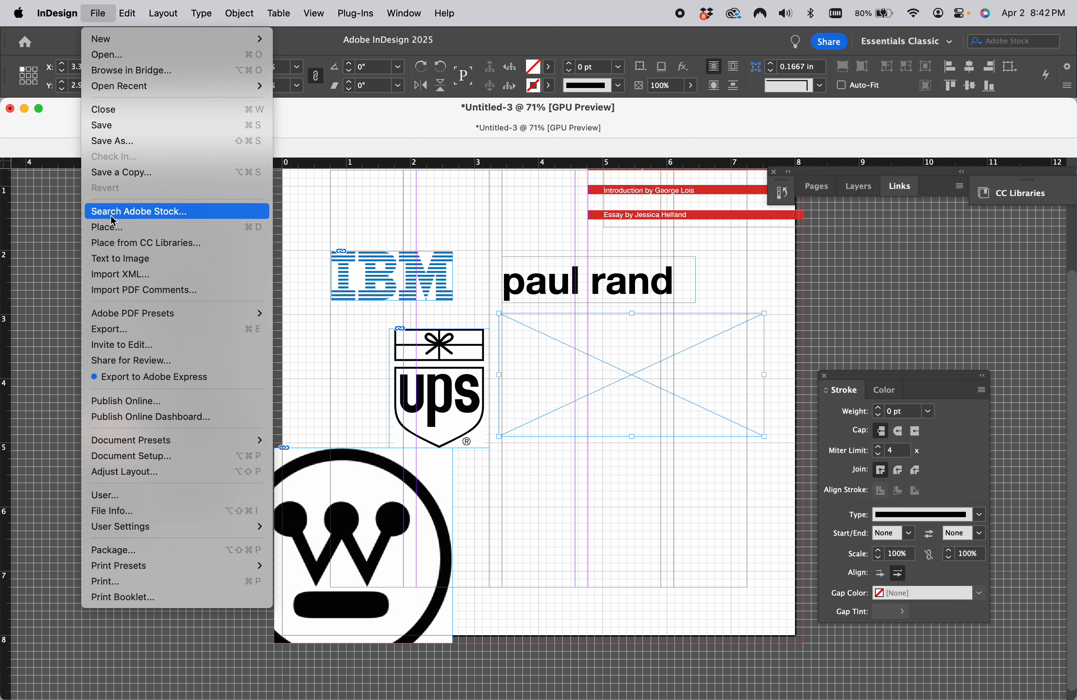
{"action": "left_click", "coordinate": [109, 231]}
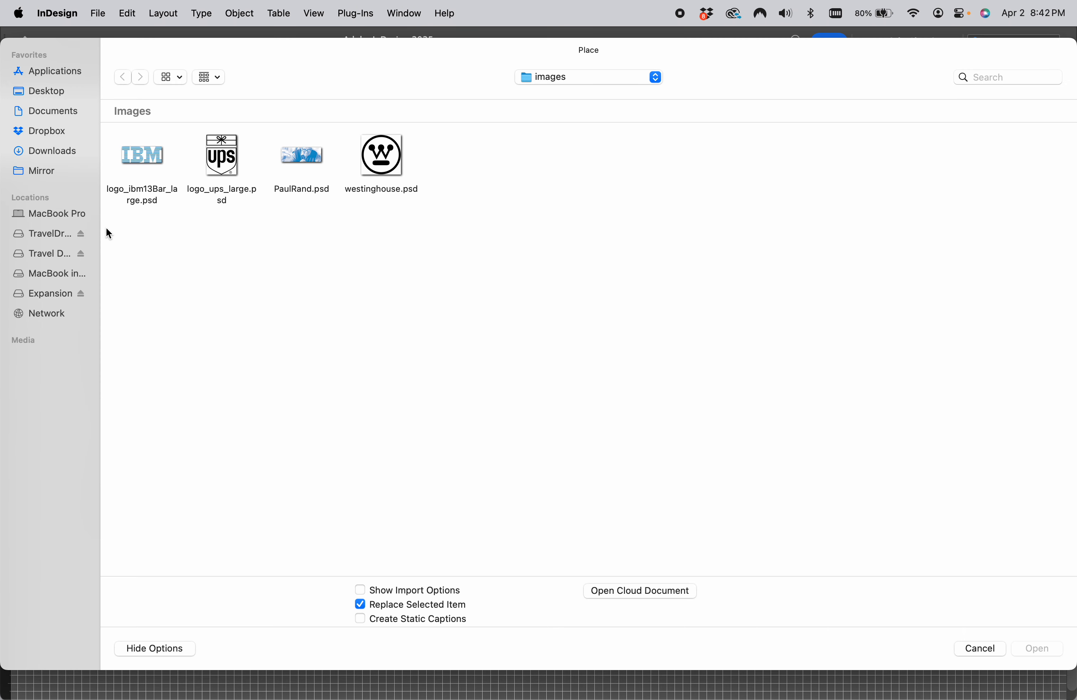
{"action": "left_click", "coordinate": [300, 159]}
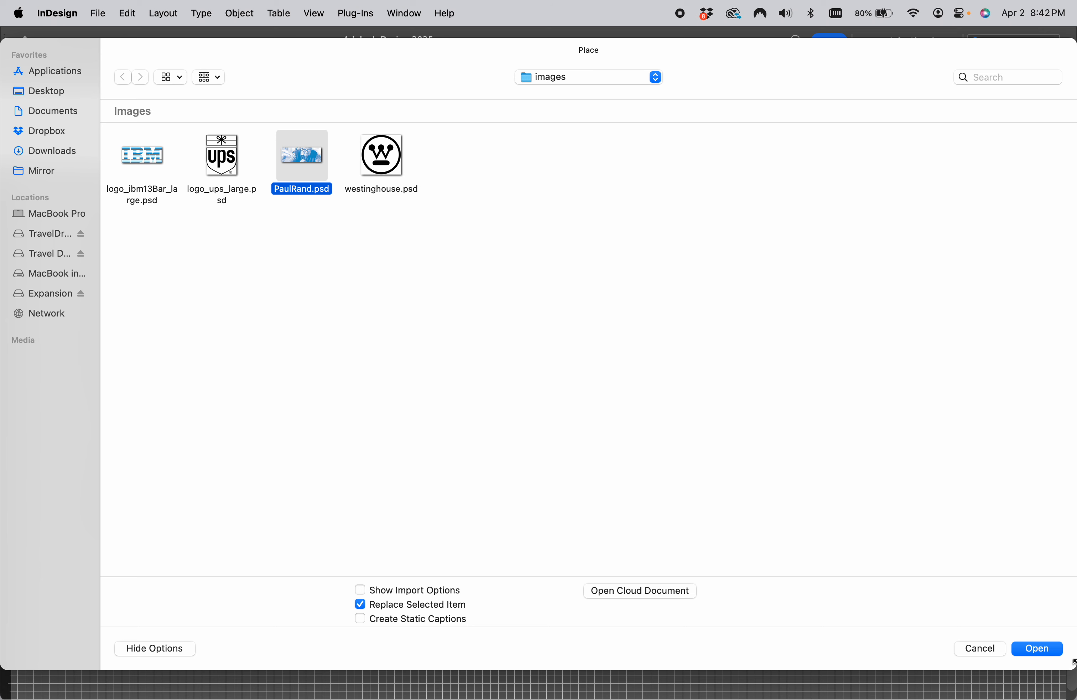
{"action": "left_click", "coordinate": [1035, 649]}
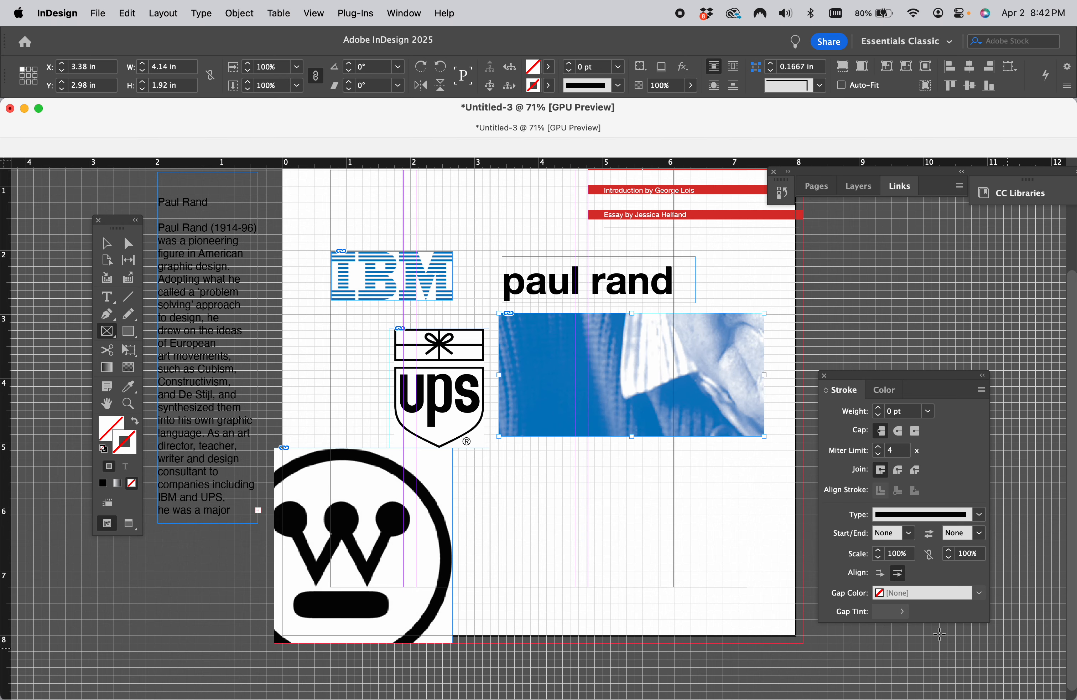
- Scale the photo frame to 89% and fit its content proportionally
{"action": "left_click", "coordinate": [267, 68]}
{"action": "double_click", "coordinate": [267, 68]}
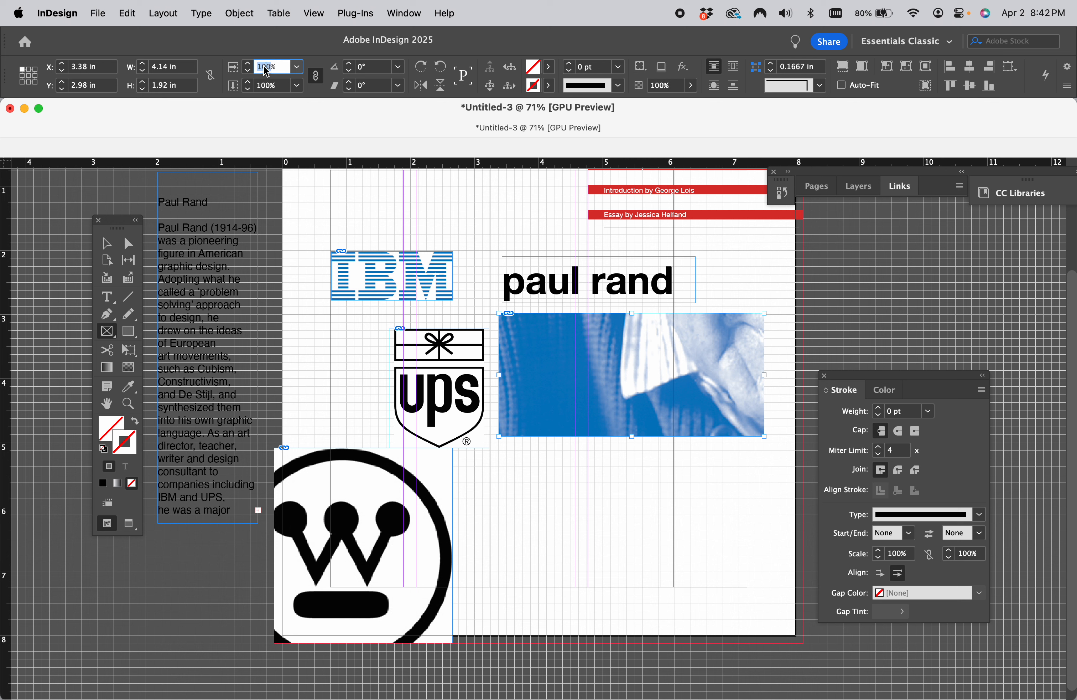
{"action": "type", "text": "89"}
{"action": "key", "text": "Tab"}
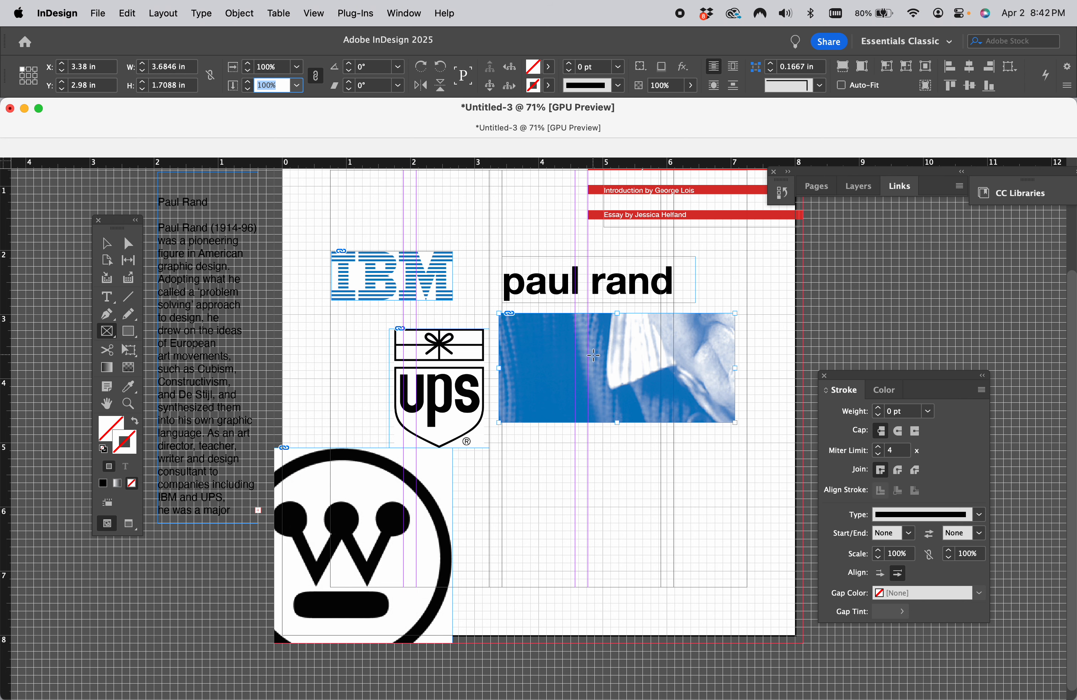
{"action": "left_click", "coordinate": [244, 14]}
{"action": "mouse_move", "coordinate": [350, 329]}
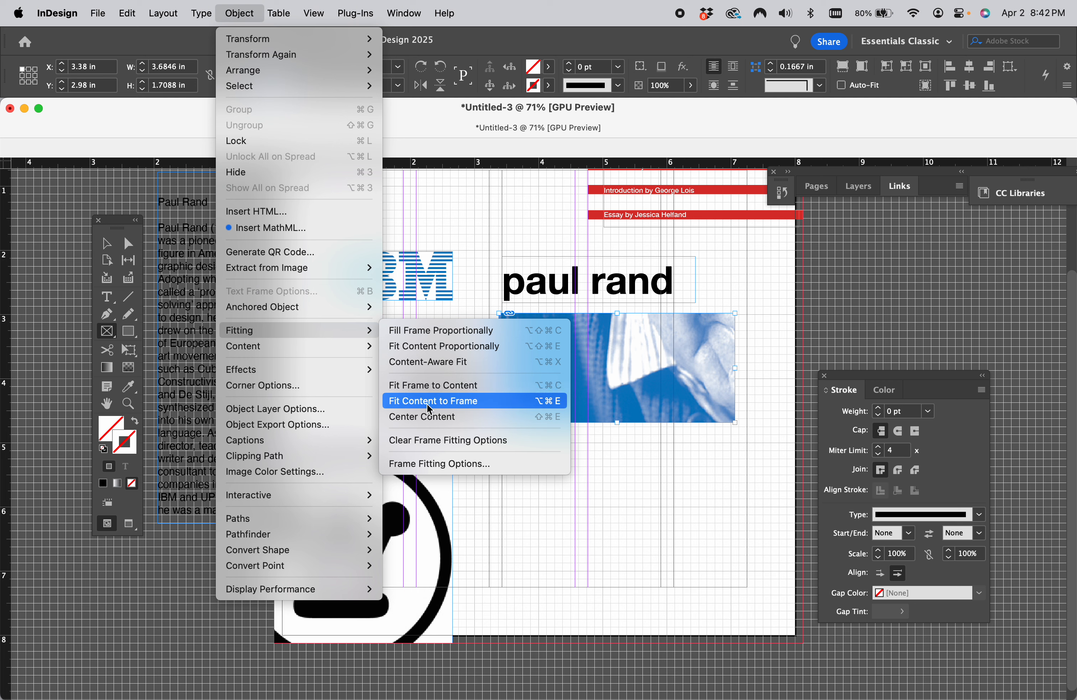
{"action": "left_click", "coordinate": [430, 349]}
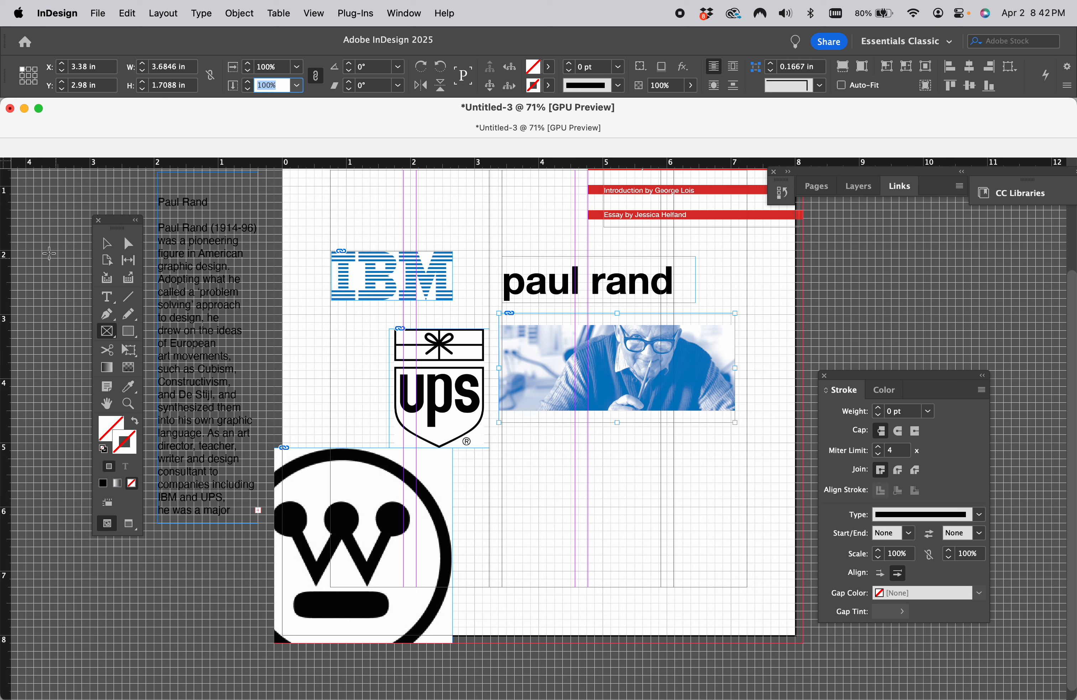
- Move the photo frame to X 3.43 in, aligned with the title's left edge, and trim its height to about 1.5 in
{"action": "left_click", "coordinate": [106, 244]}
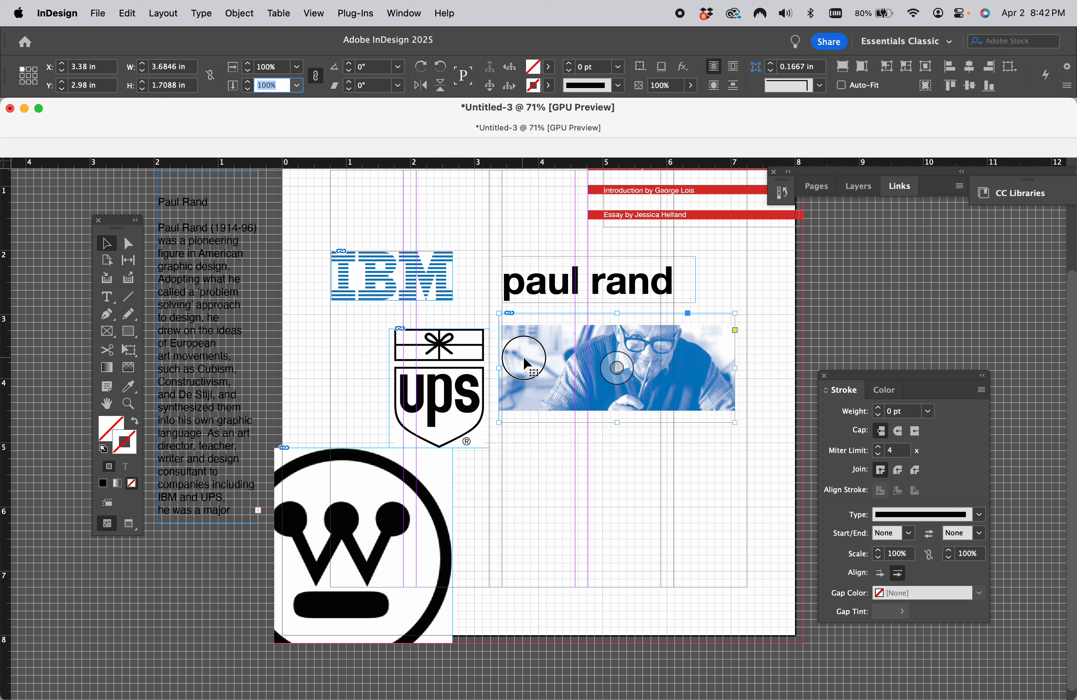
{"action": "left_click_drag", "start_coordinate": [523, 358], "coordinate": [525, 351]}
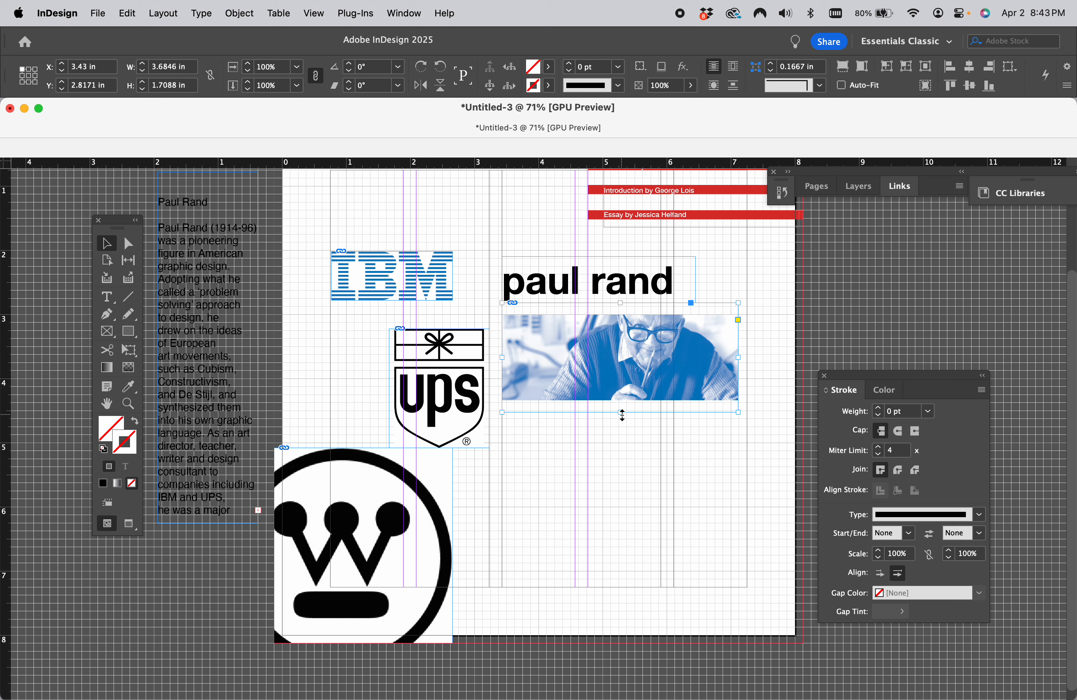
{"action": "left_click_drag", "start_coordinate": [622, 414], "coordinate": [617, 402]}
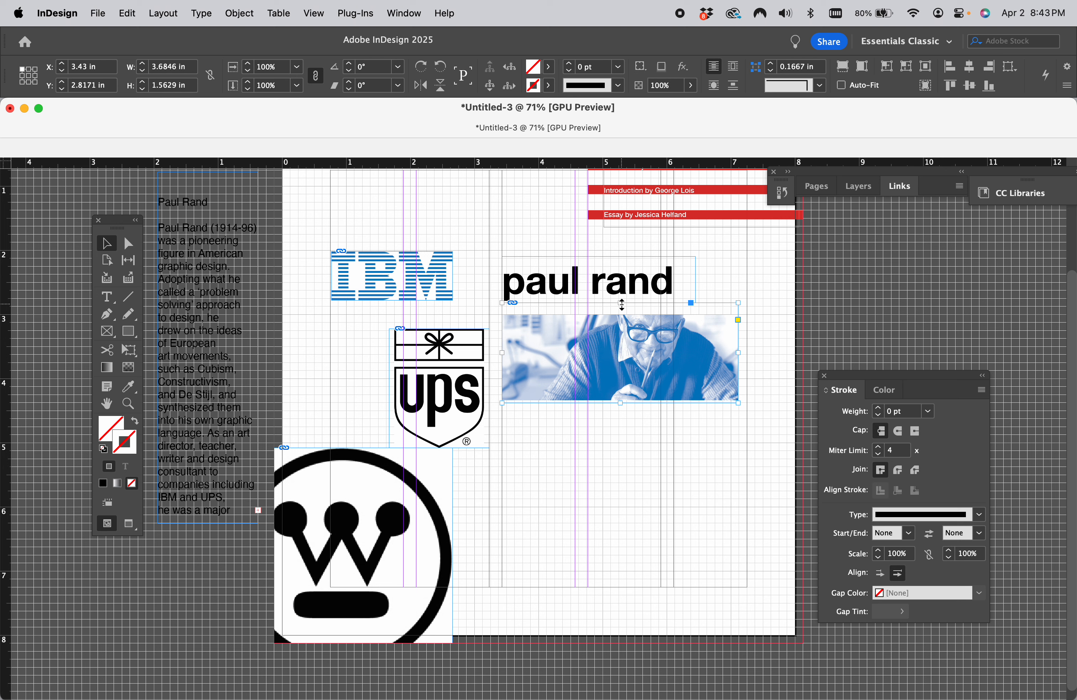
{"action": "left_click_drag", "start_coordinate": [622, 304], "coordinate": [621, 307]}
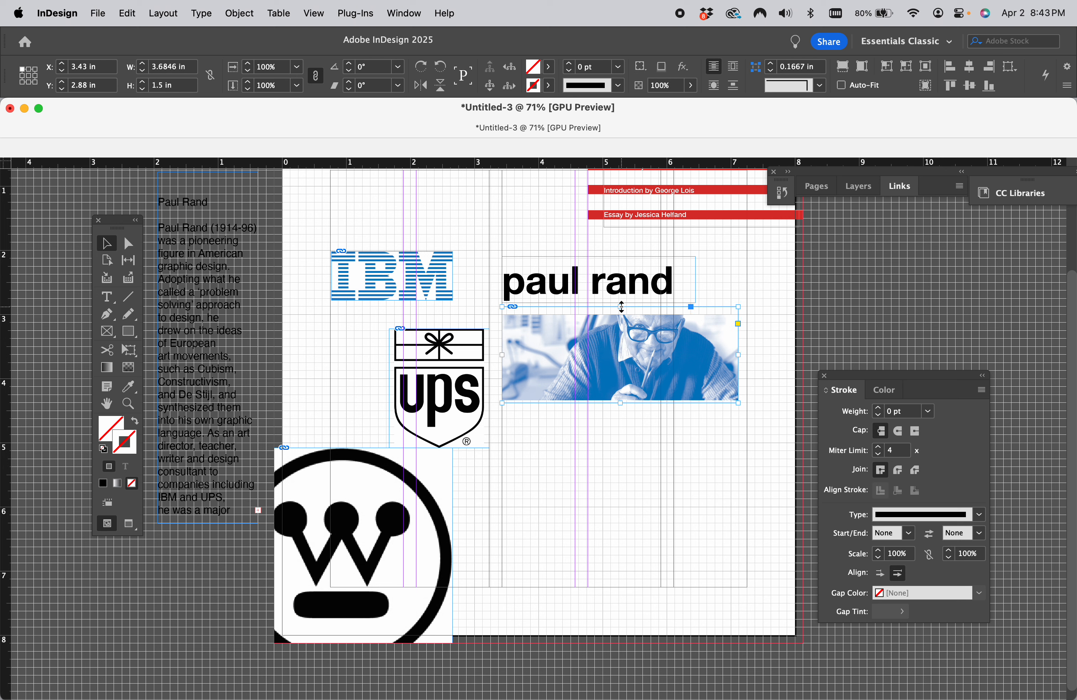
- Select the photo inside its frame and enlarge it to 23%
{"action": "left_click", "coordinate": [620, 354]}
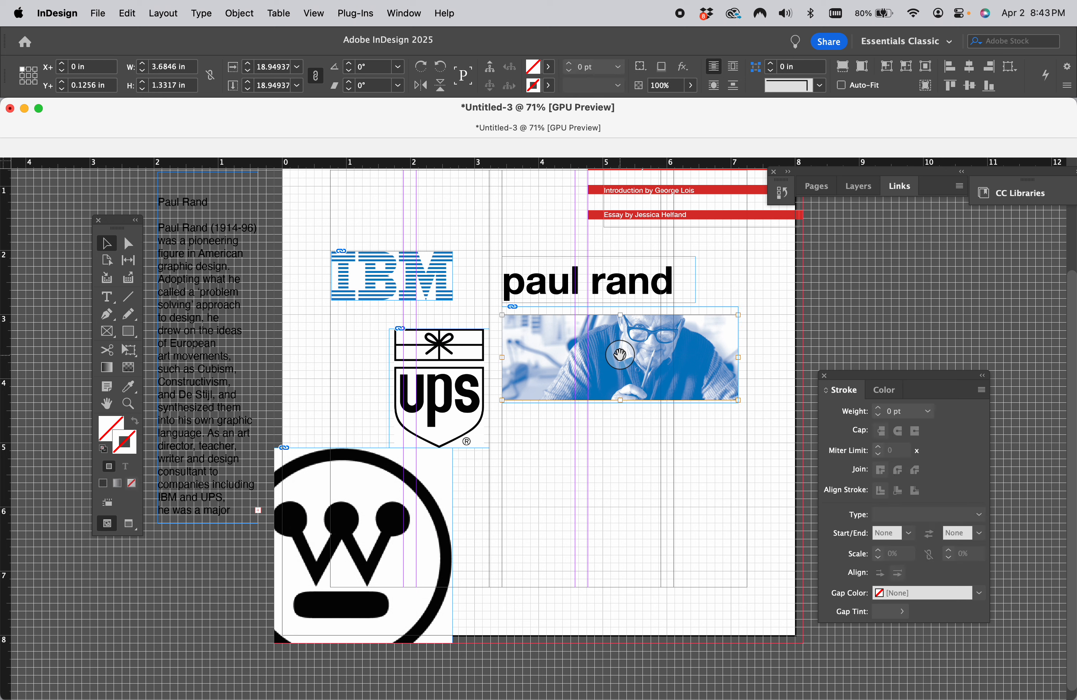
{"action": "left_click", "coordinate": [248, 66]}
{"action": "left_click", "coordinate": [248, 66]}
{"action": "left_click", "coordinate": [248, 66]}
{"action": "left_click", "coordinate": [248, 66]}
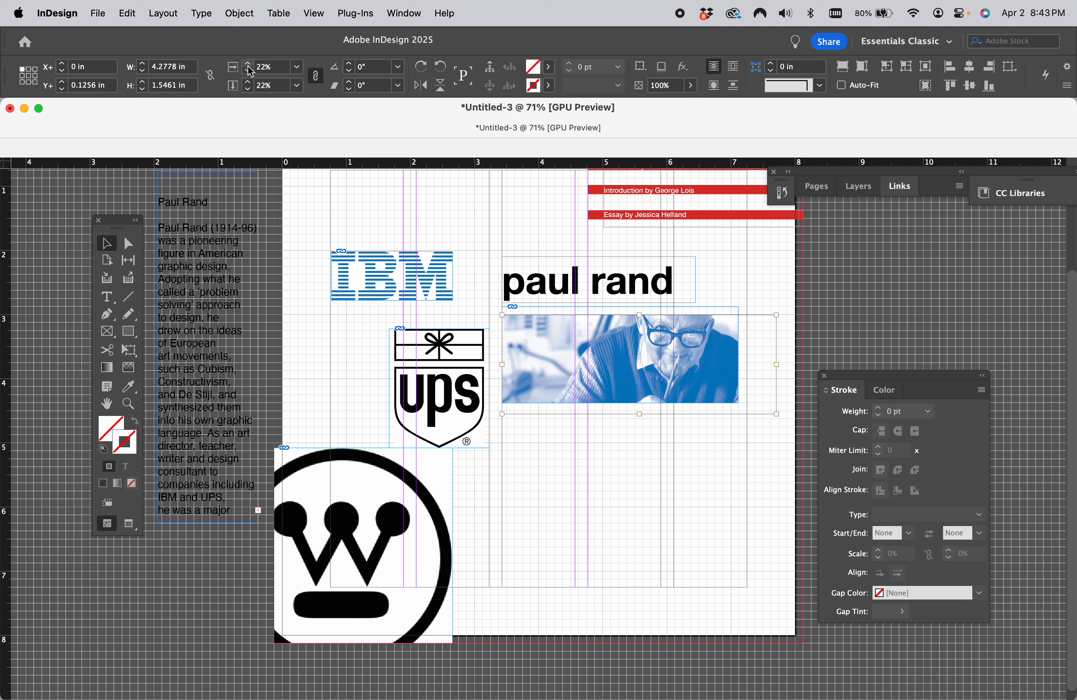
{"action": "left_click", "coordinate": [248, 66]}
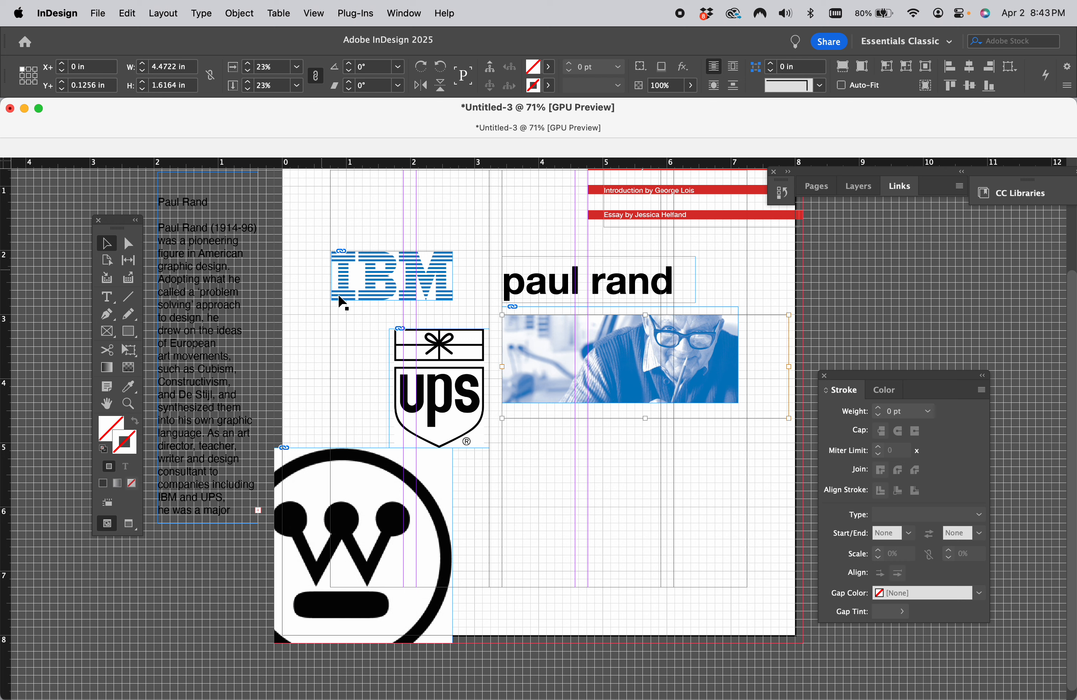
- Shift the photo inside its frame to an offset of about X −0.65 in, Y 0.12 in and crop the frame's top edge to Y 2.98 in
{"action": "left_click", "coordinate": [560, 376]}
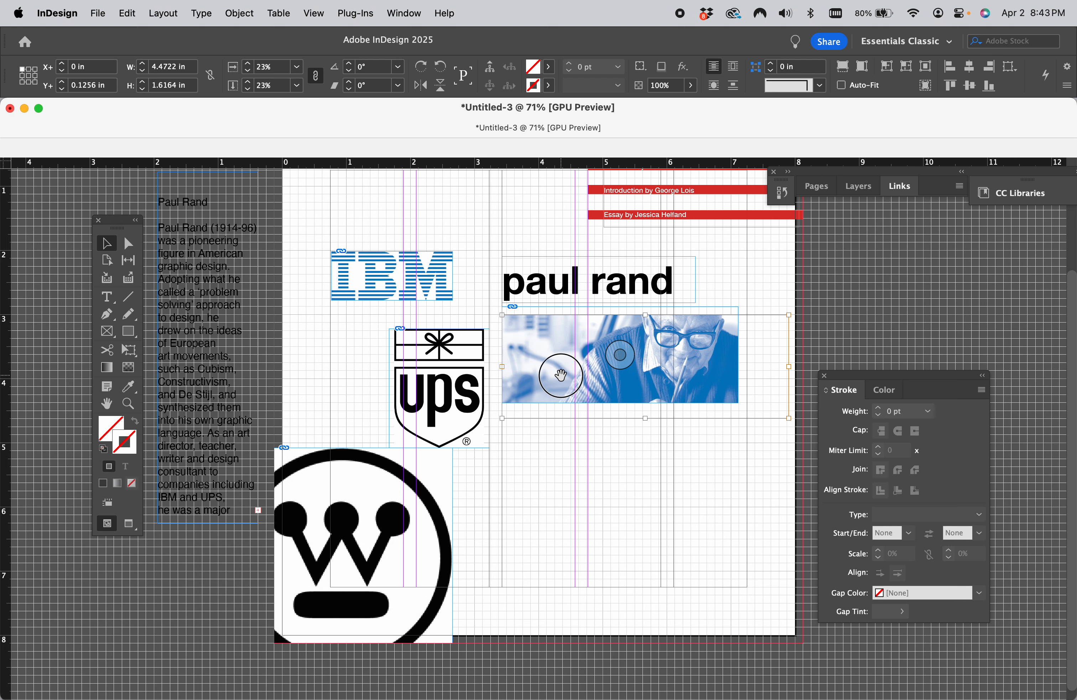
{"action": "left_click_drag", "start_coordinate": [561, 375], "coordinate": [536, 373]}
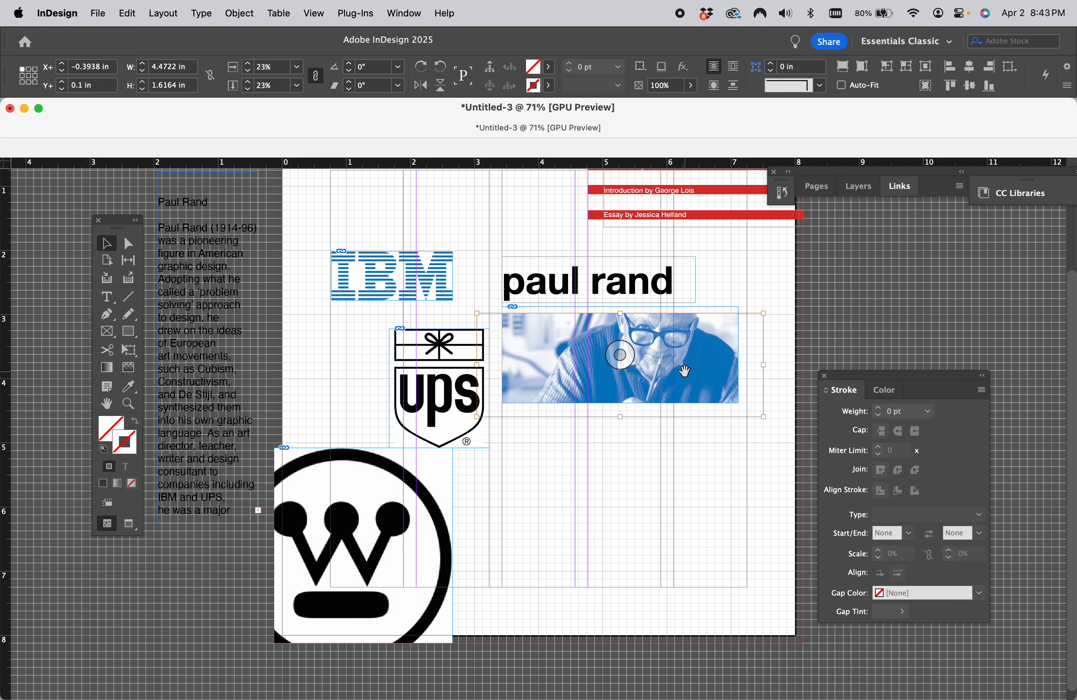
{"action": "left_click_drag", "start_coordinate": [684, 370], "coordinate": [663, 366]}
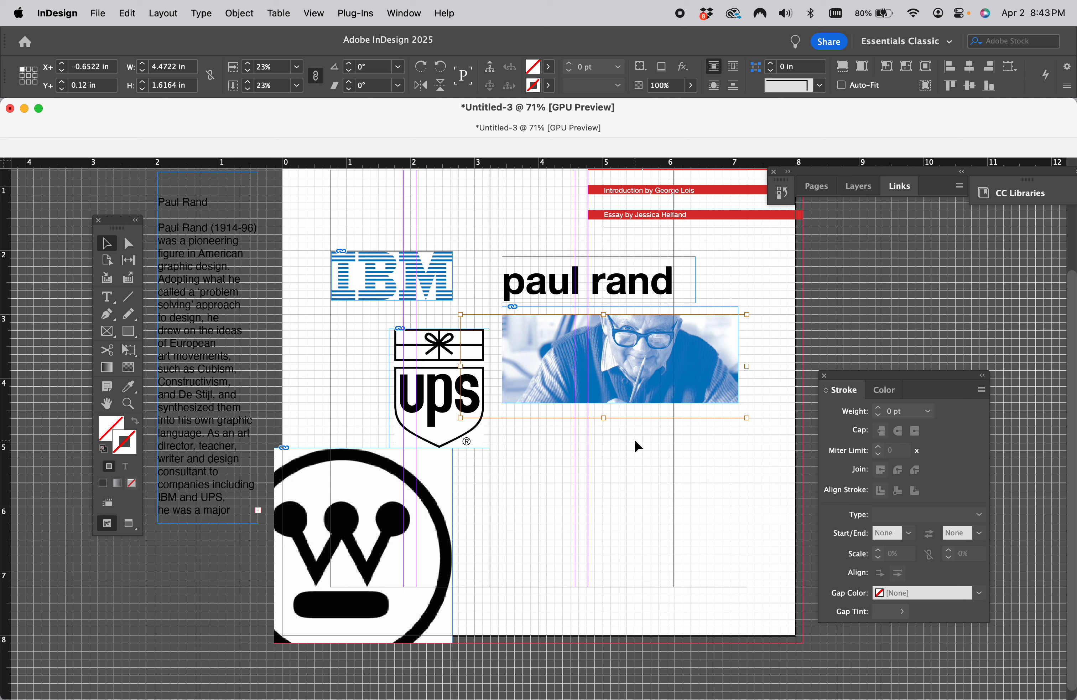
{"action": "key", "text": "Escape"}
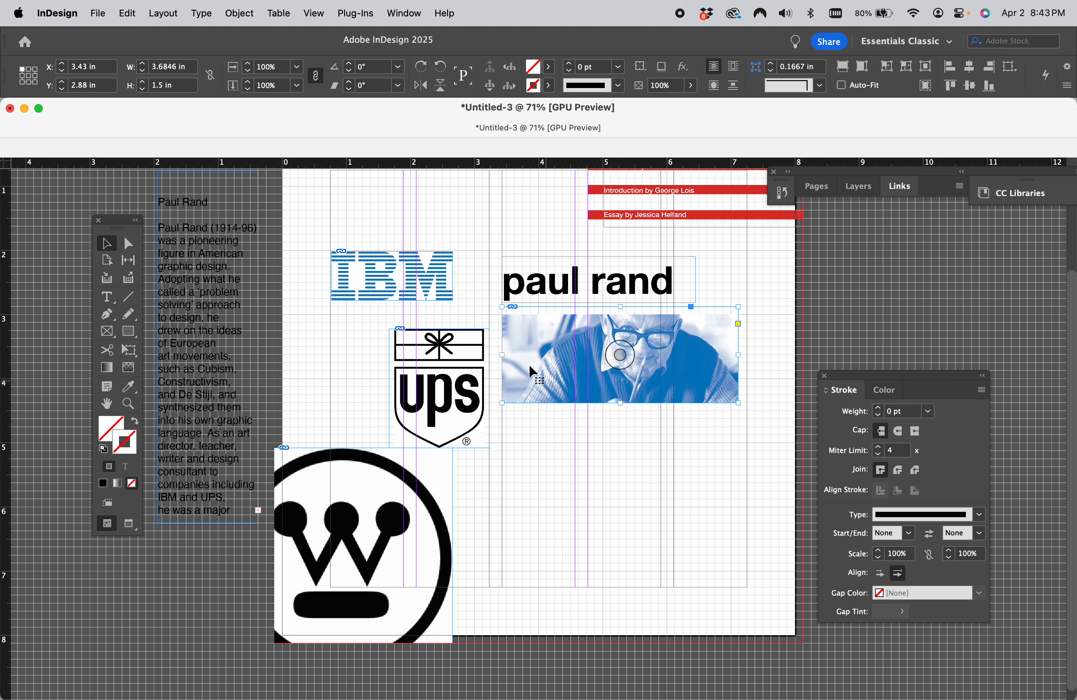
{"action": "left_click_drag", "start_coordinate": [620, 307], "coordinate": [620, 312]}
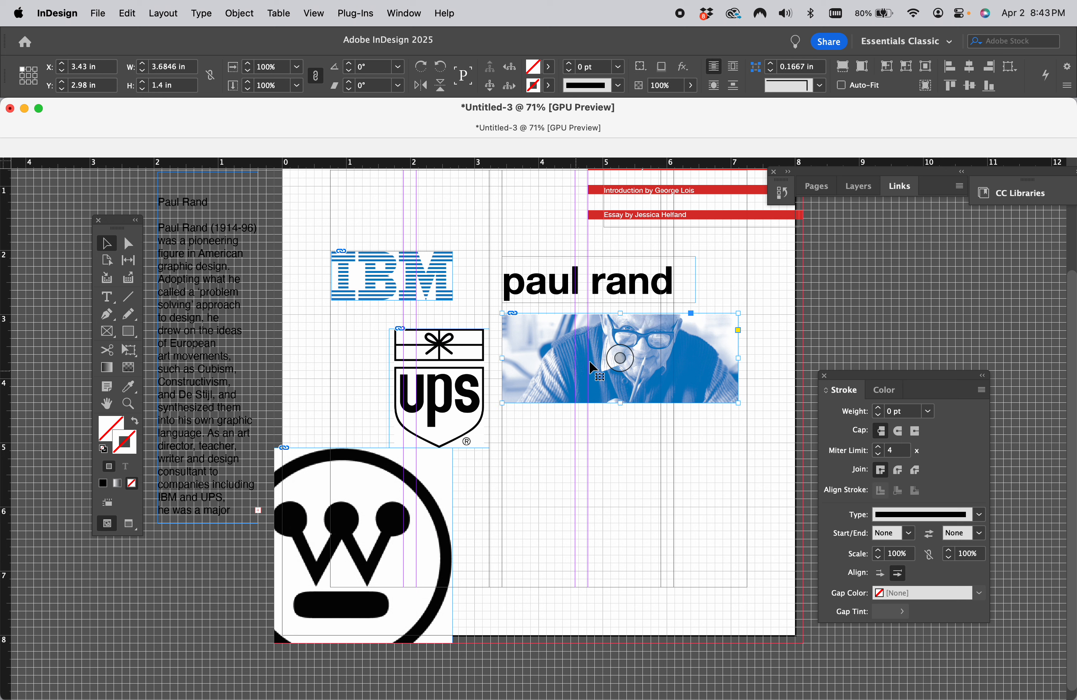
- Enlarge the photo inside its frame to 25% and shift it to an offset of about X −1.04 in, Y 0 in
{"action": "left_click", "coordinate": [621, 360]}
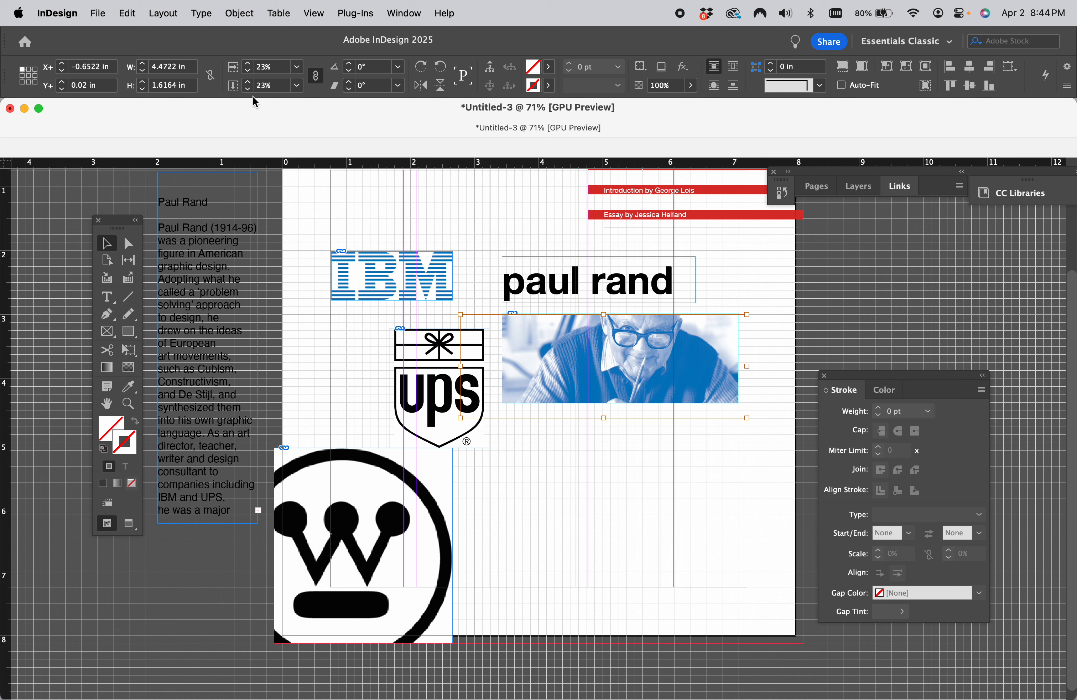
{"action": "left_click", "coordinate": [250, 69]}
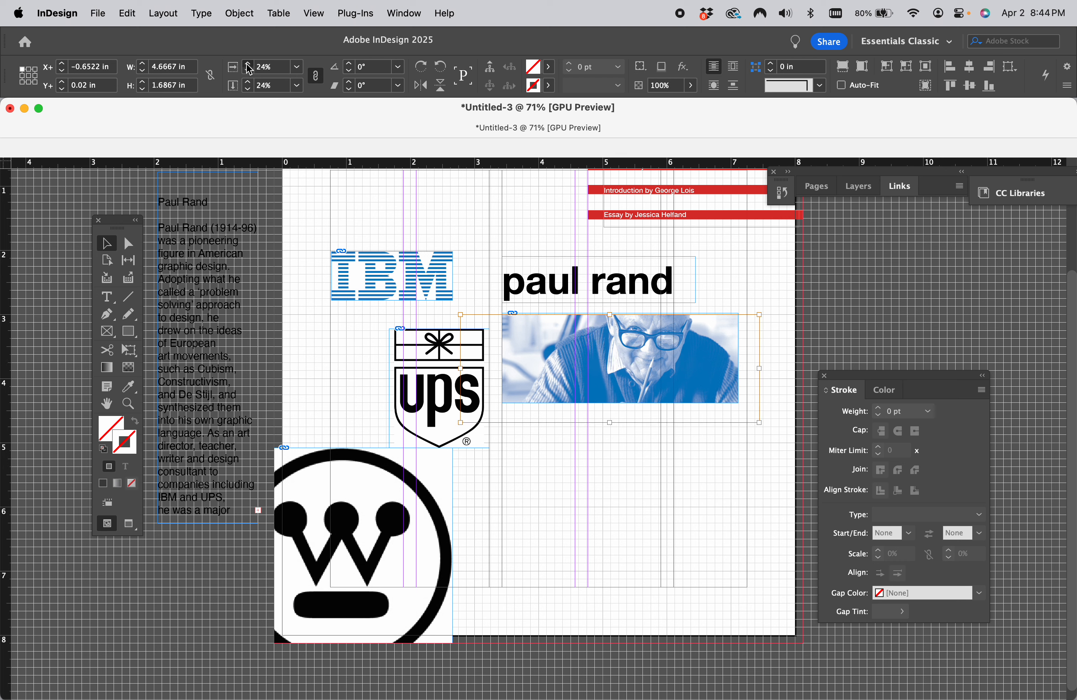
{"action": "left_click", "coordinate": [249, 69]}
{"action": "left_click_drag", "start_coordinate": [567, 372], "coordinate": [543, 366]}
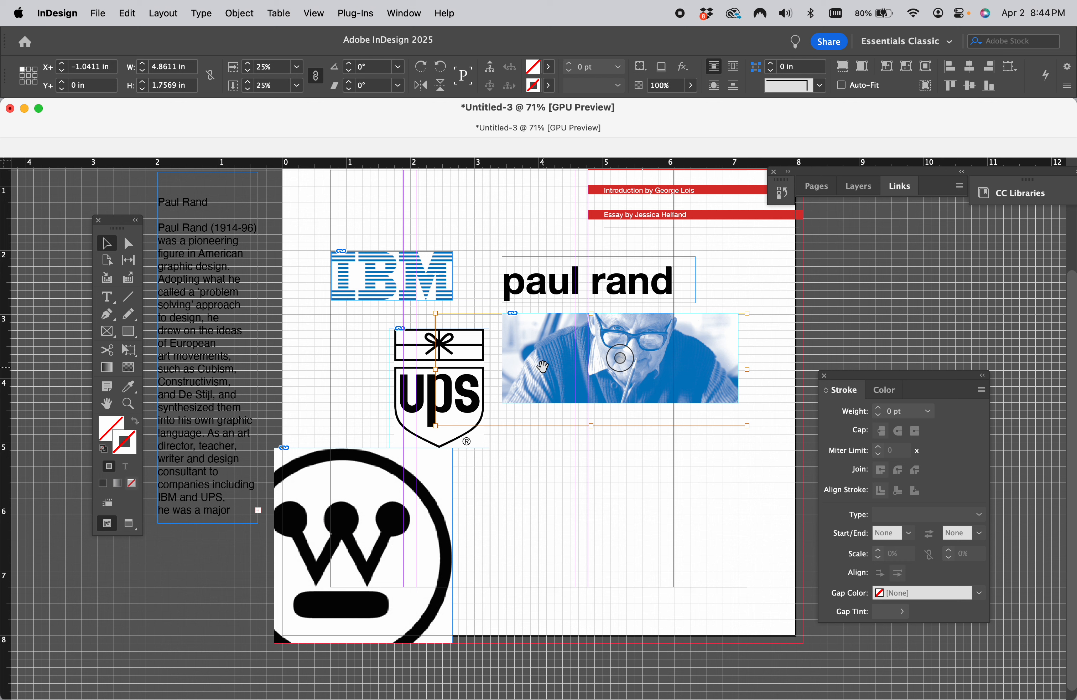
{"action": "left_click", "coordinate": [627, 461]}
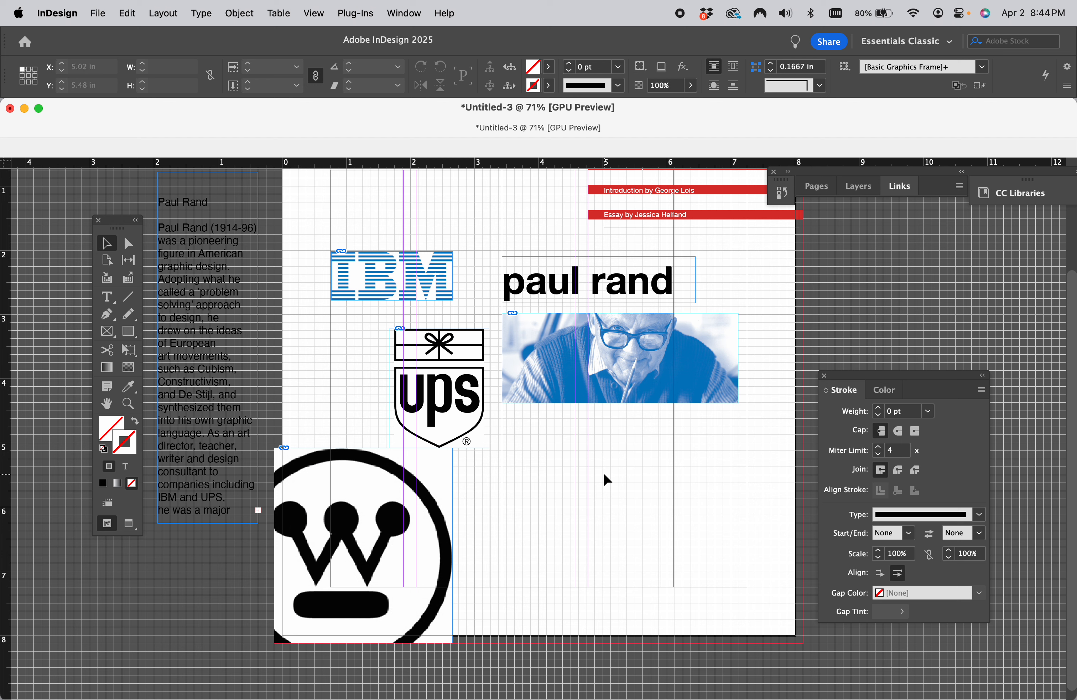
- Check the paragraph text instructions in Preview, then draw a text frame in InDesign spanning the two columns under the photo, down to the page margin
{"action": "left_click", "coordinate": [749, 673]}
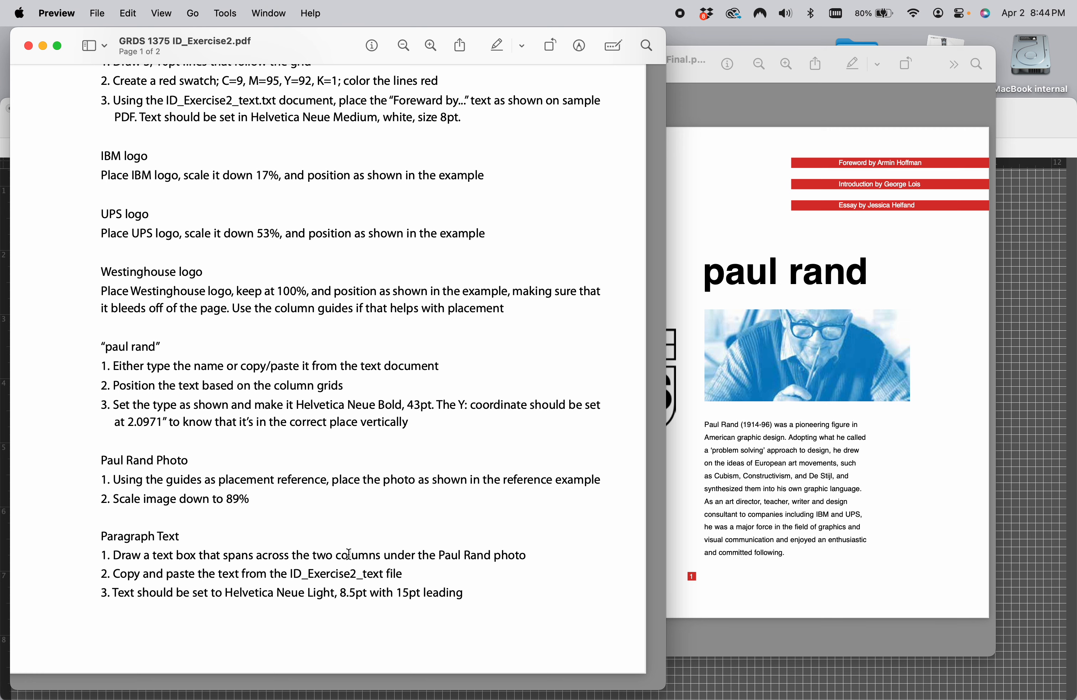
{"action": "left_click", "coordinate": [1011, 583]}
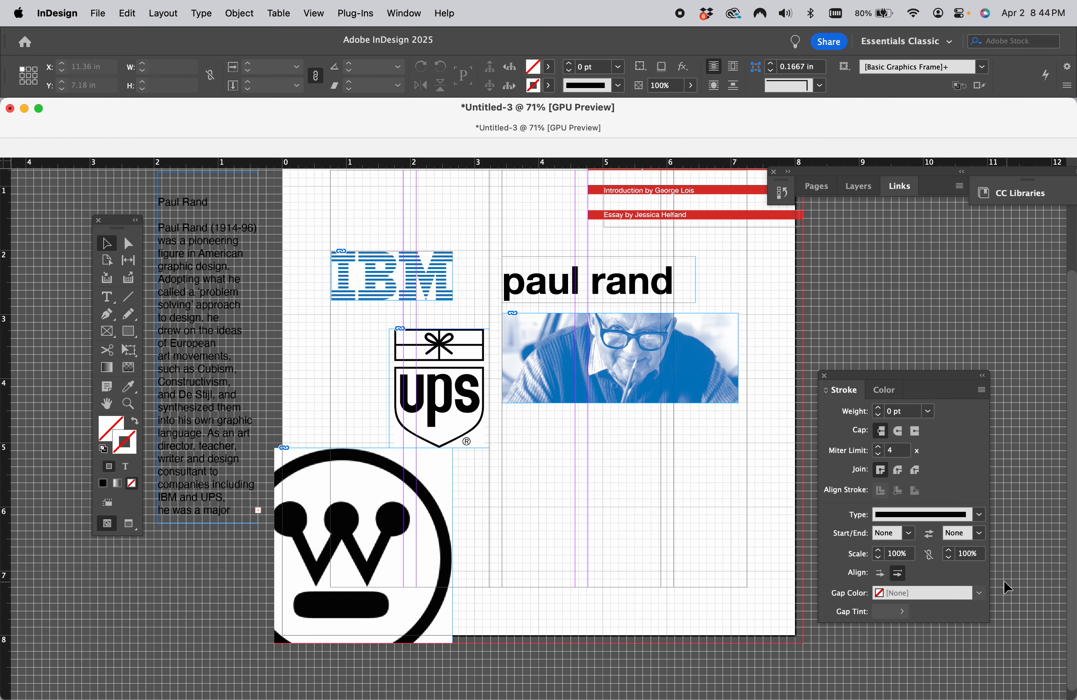
{"action": "left_click", "coordinate": [108, 297]}
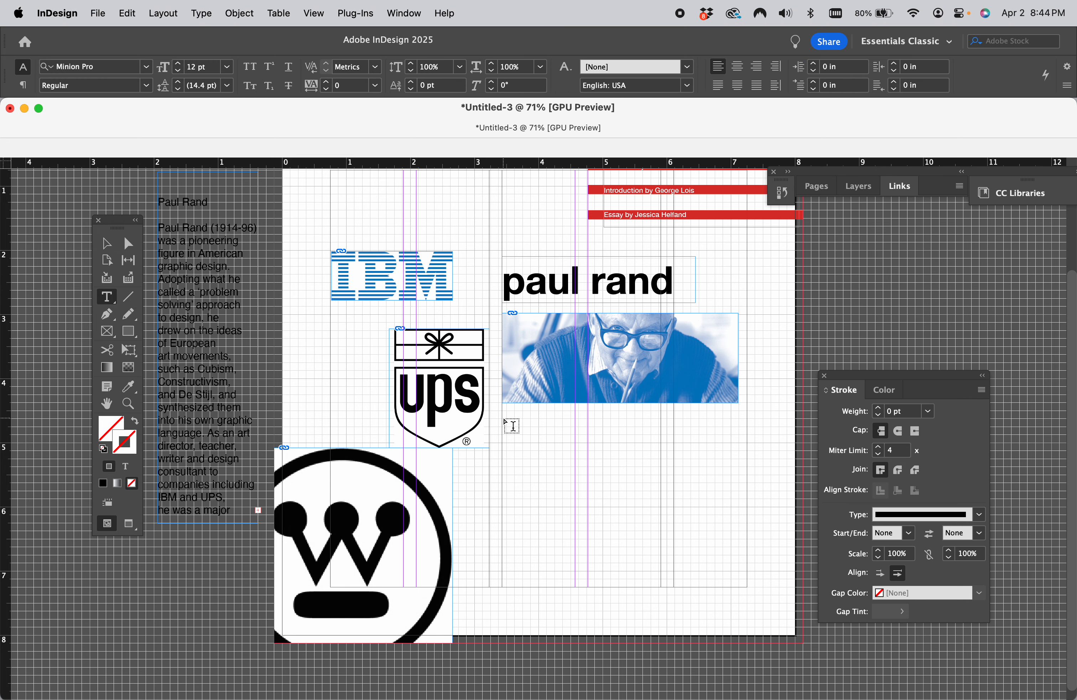
{"action": "left_click_drag", "start_coordinate": [504, 420], "coordinate": [659, 586]}
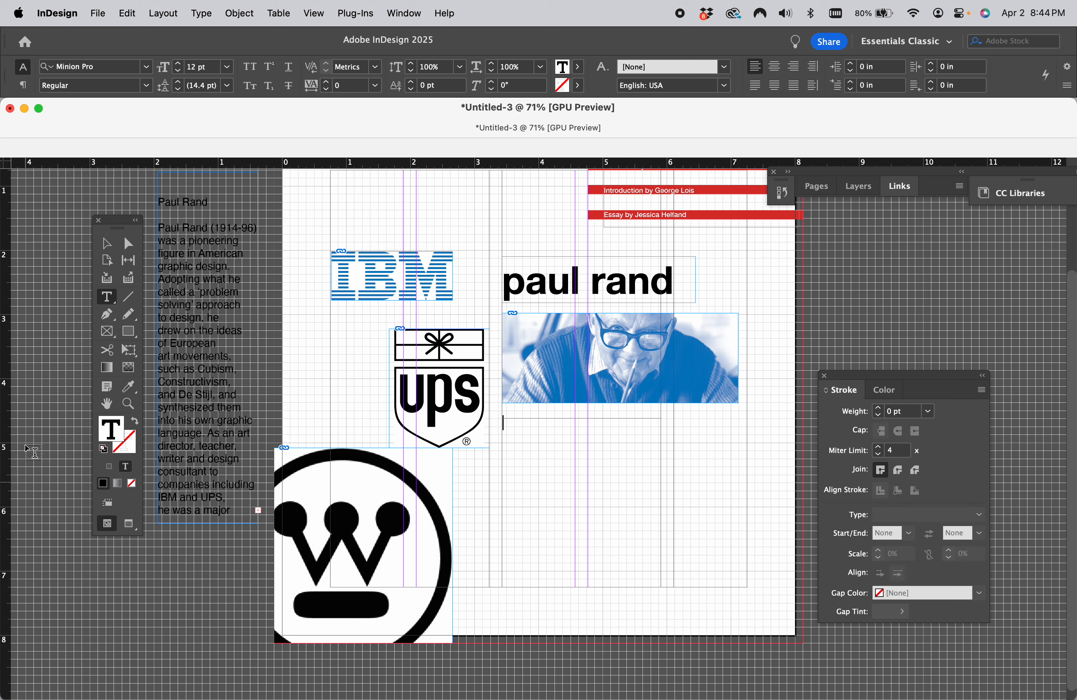
{"action": "left_click", "coordinate": [172, 228]}
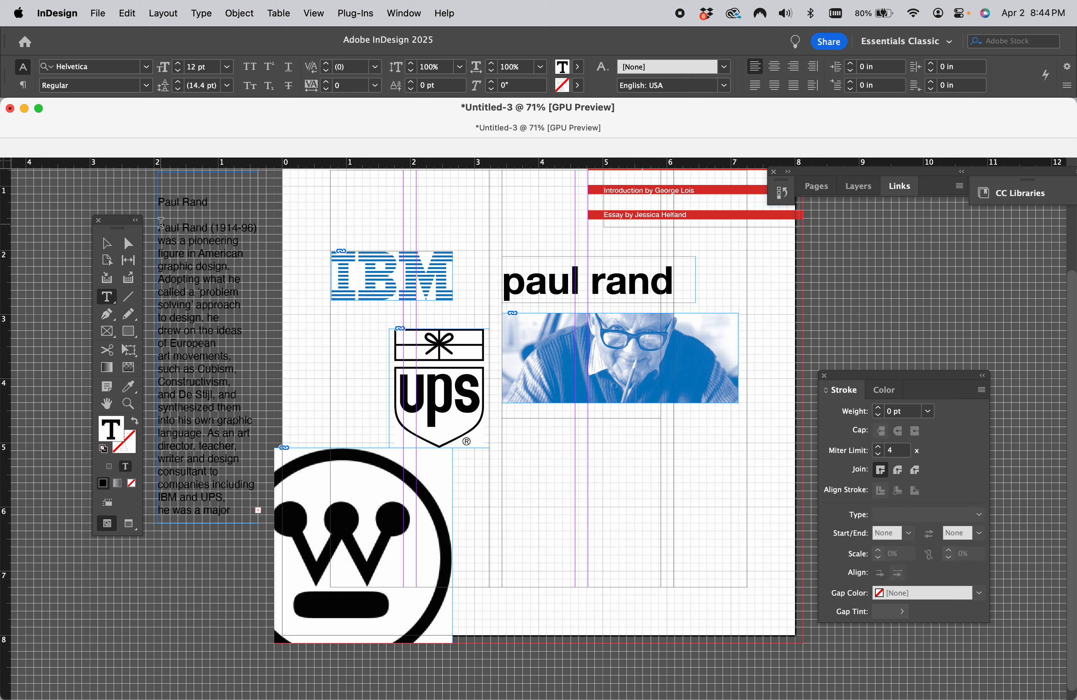
{"action": "left_click_drag", "start_coordinate": [158, 227], "coordinate": [218, 449]}
{"action": "key", "text": "super+c"}
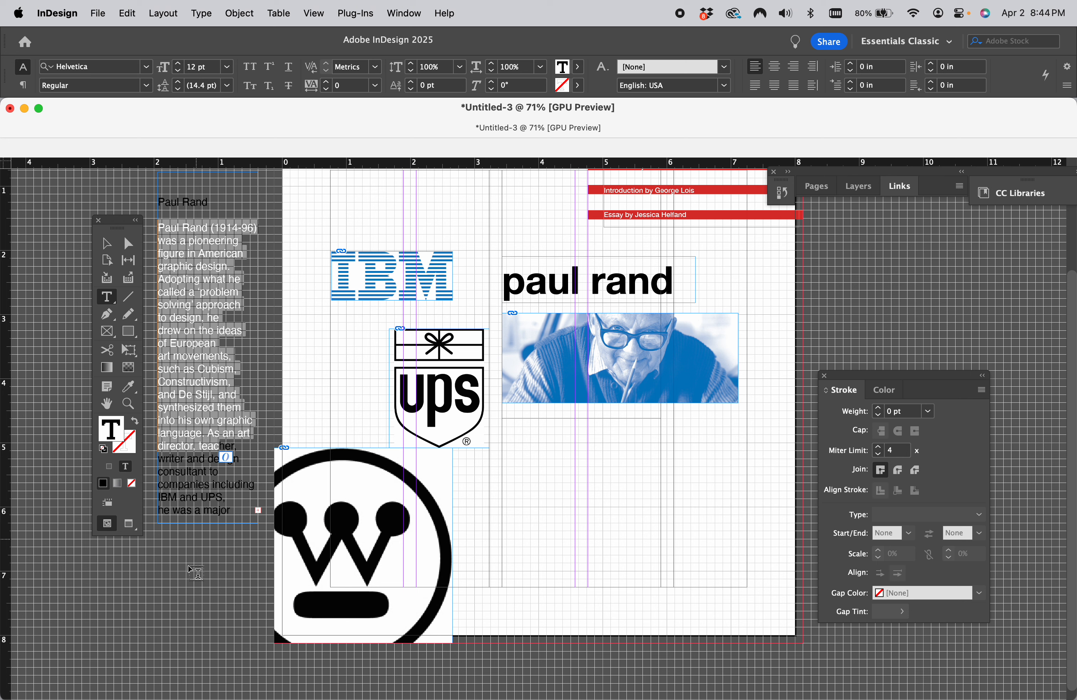
- Lengthen the pasteboard text frame to about 7.68 in high and move its whole biography paragraph into the empty frame under the photo
{"action": "left_click", "coordinate": [103, 250]}
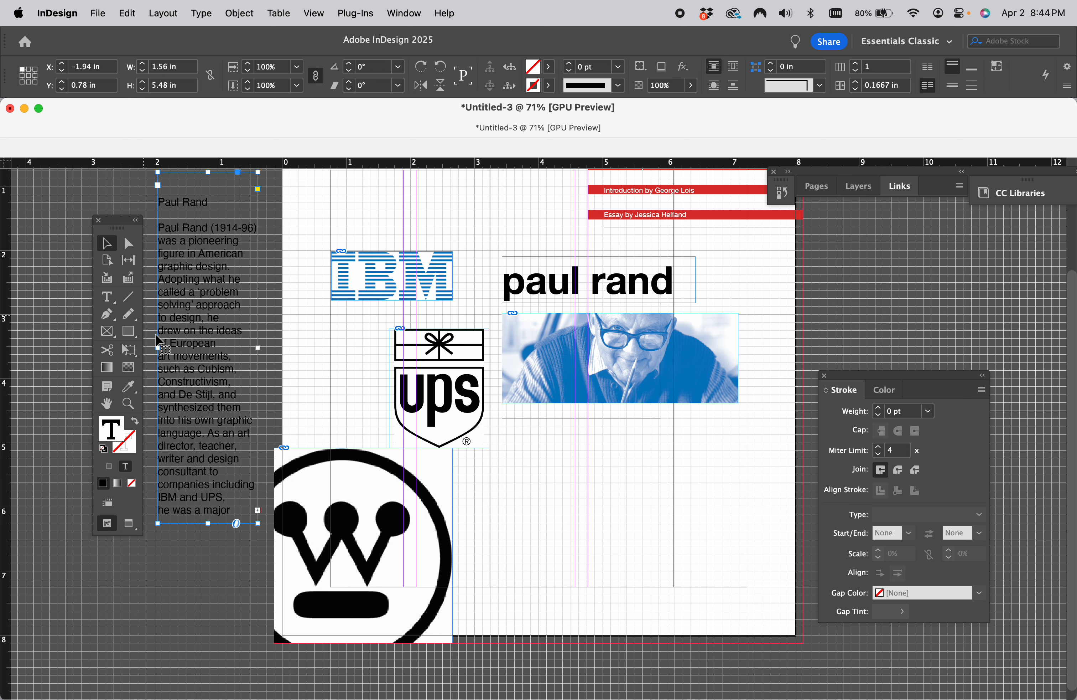
{"action": "left_click_drag", "start_coordinate": [208, 523], "coordinate": [210, 665]}
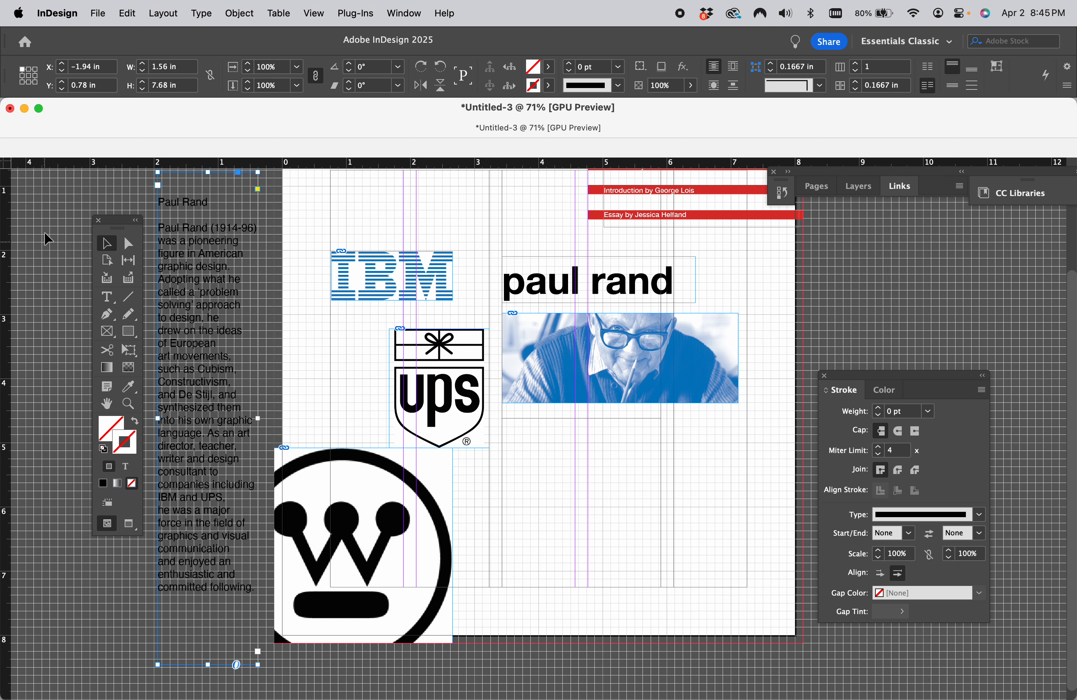
{"action": "left_click", "coordinate": [106, 297]}
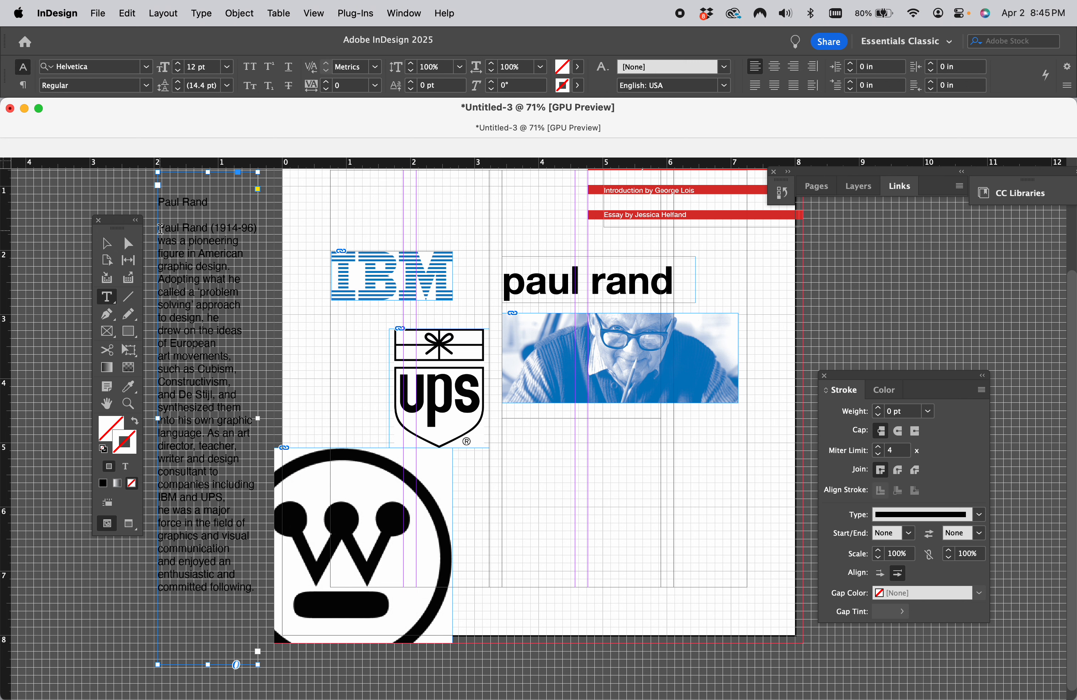
{"action": "left_click_drag", "start_coordinate": [159, 236], "coordinate": [253, 589]}
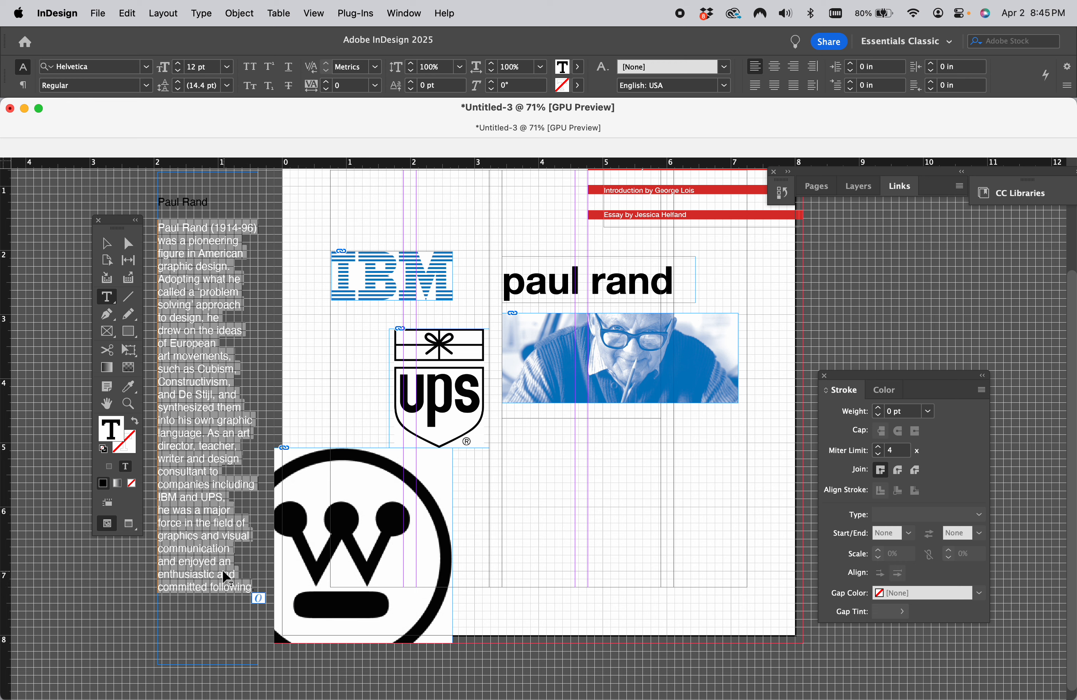
{"action": "key", "text": "super"}
{"action": "key", "text": "BackSpace"}
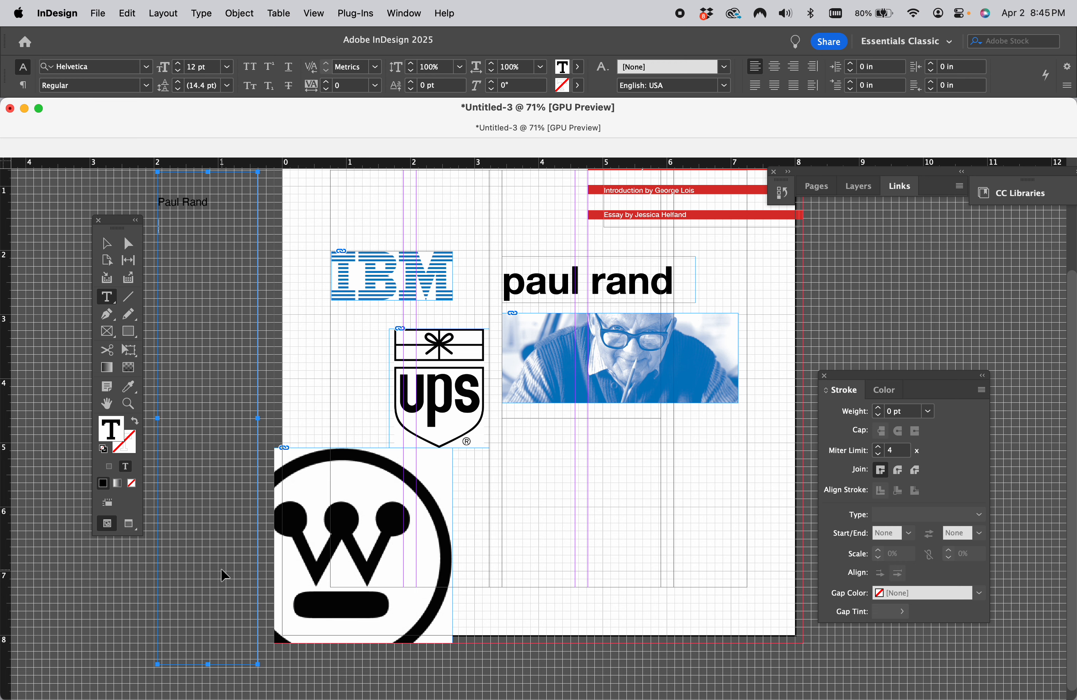
{"action": "left_click", "coordinate": [516, 432]}
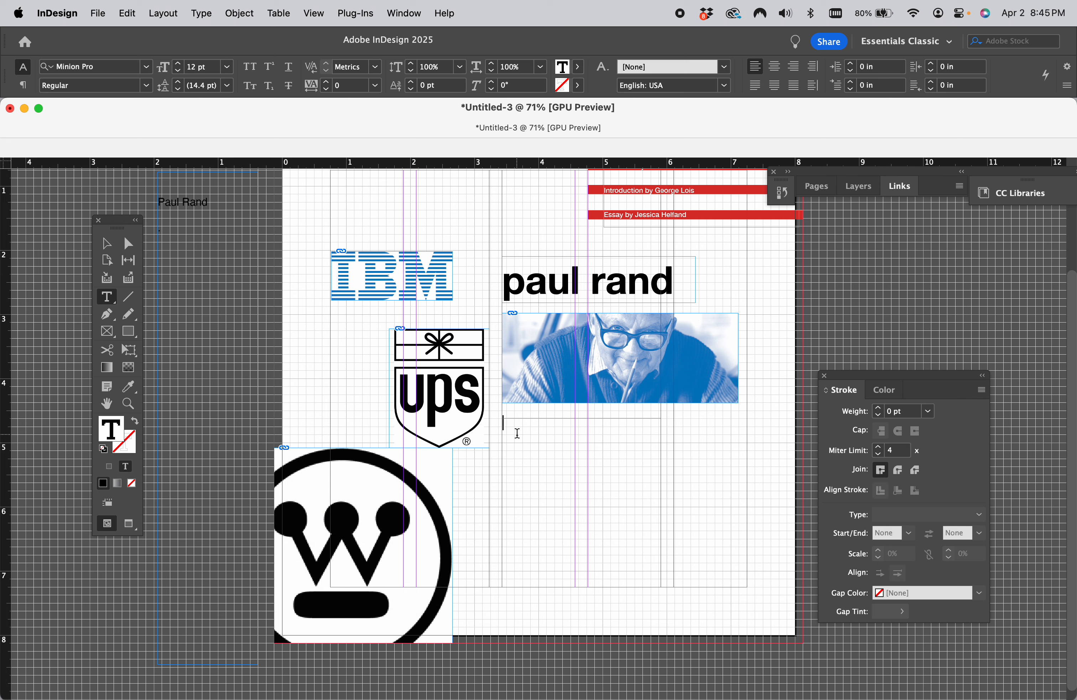
{"action": "key", "text": "super+v"}
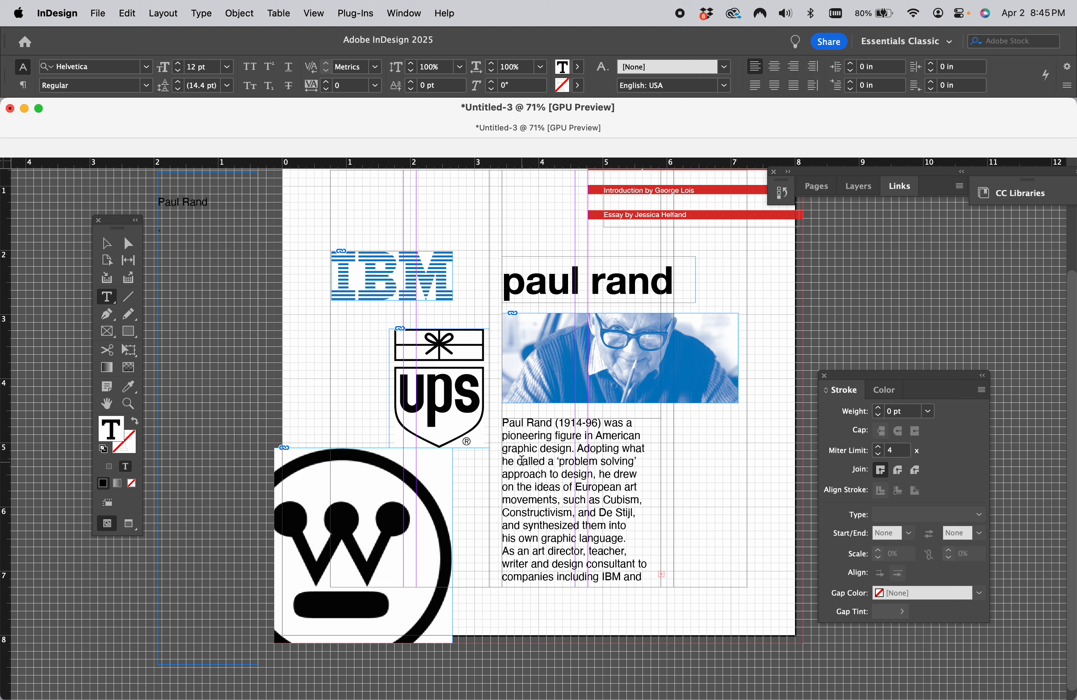
- Select the whole biography text, check its type specification in Preview, and set it in InDesign to Helvetica Neue Light
{"action": "left_click", "coordinate": [522, 461]}
{"action": "key", "text": "super"}
{"action": "key", "text": "super+a"}
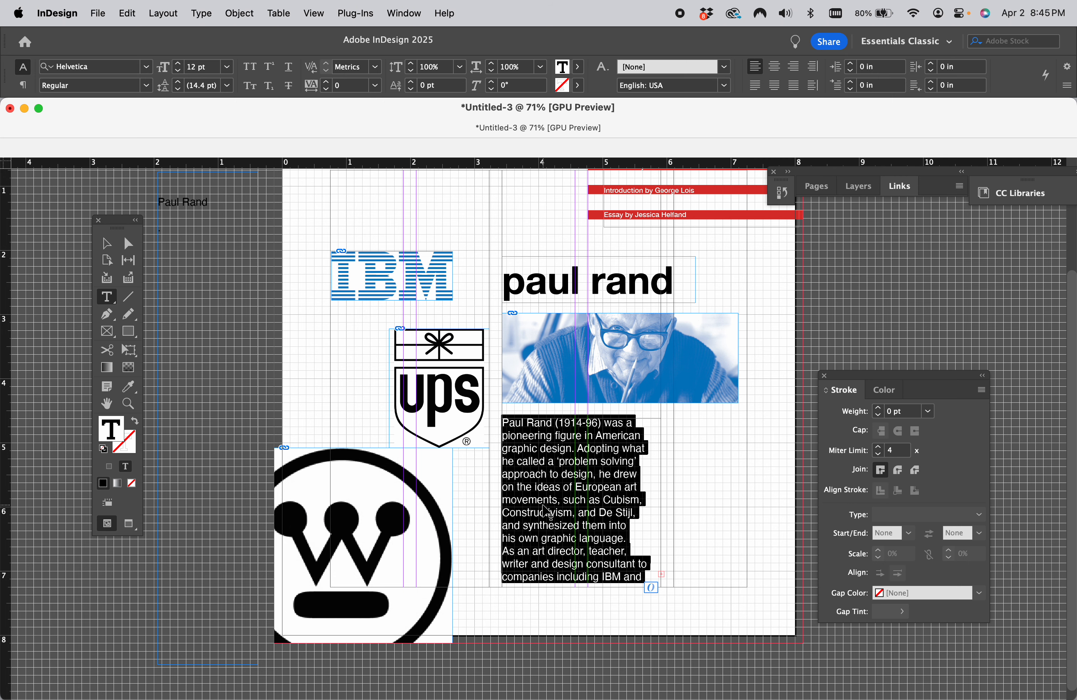
{"action": "mouse_move", "coordinate": [614, 698]}
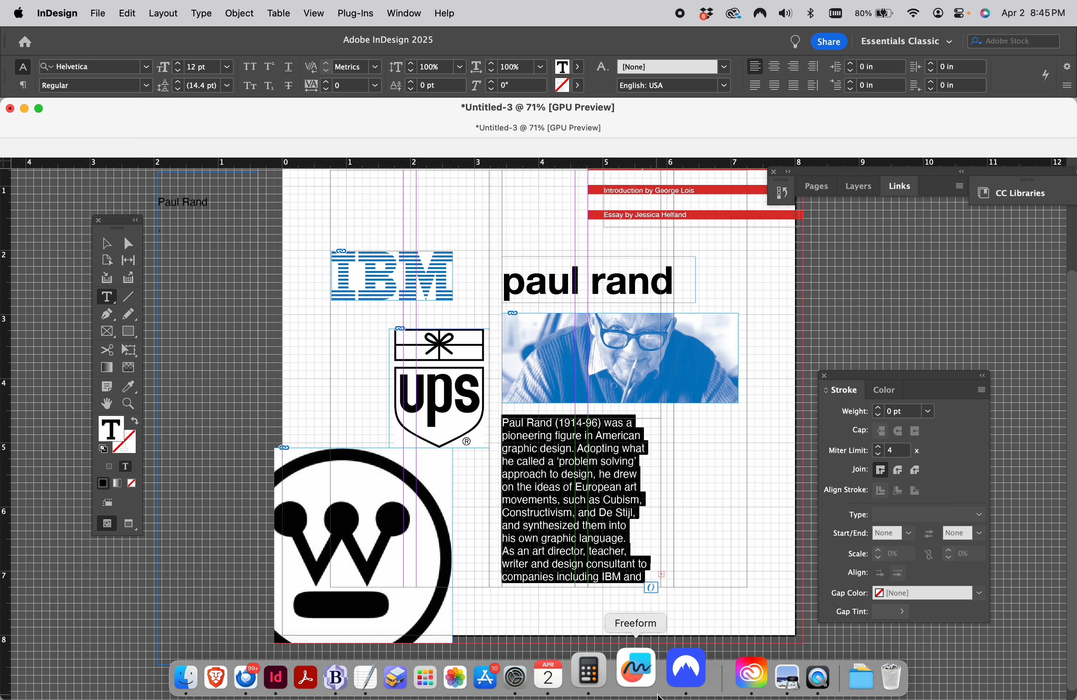
{"action": "left_click", "coordinate": [750, 674]}
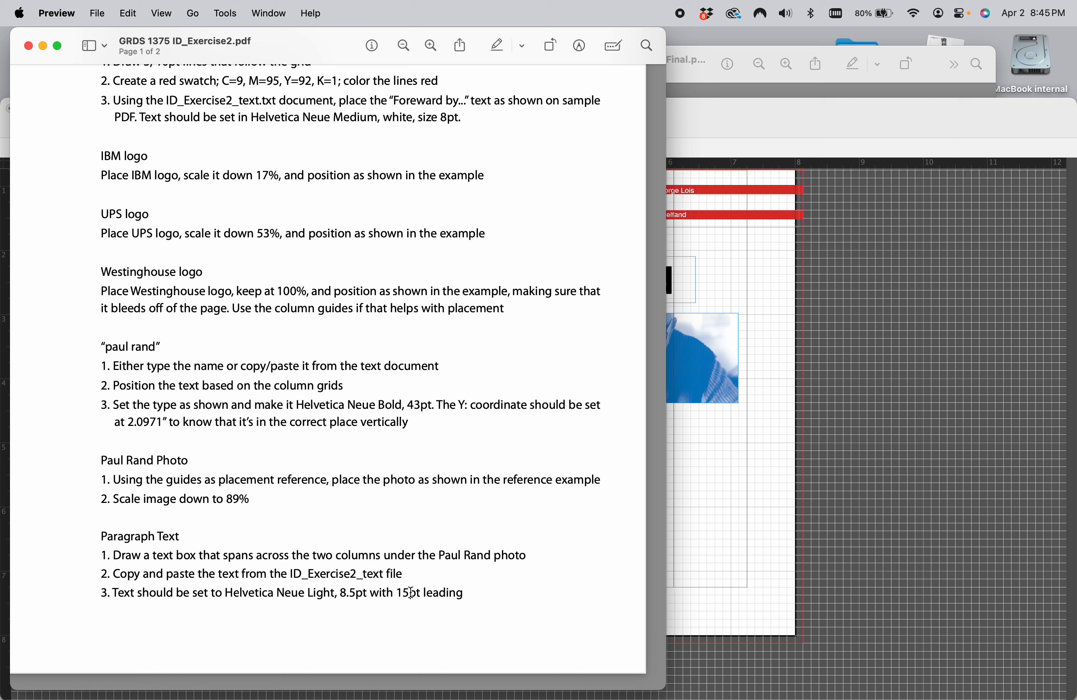
{"action": "left_click", "coordinate": [716, 566]}
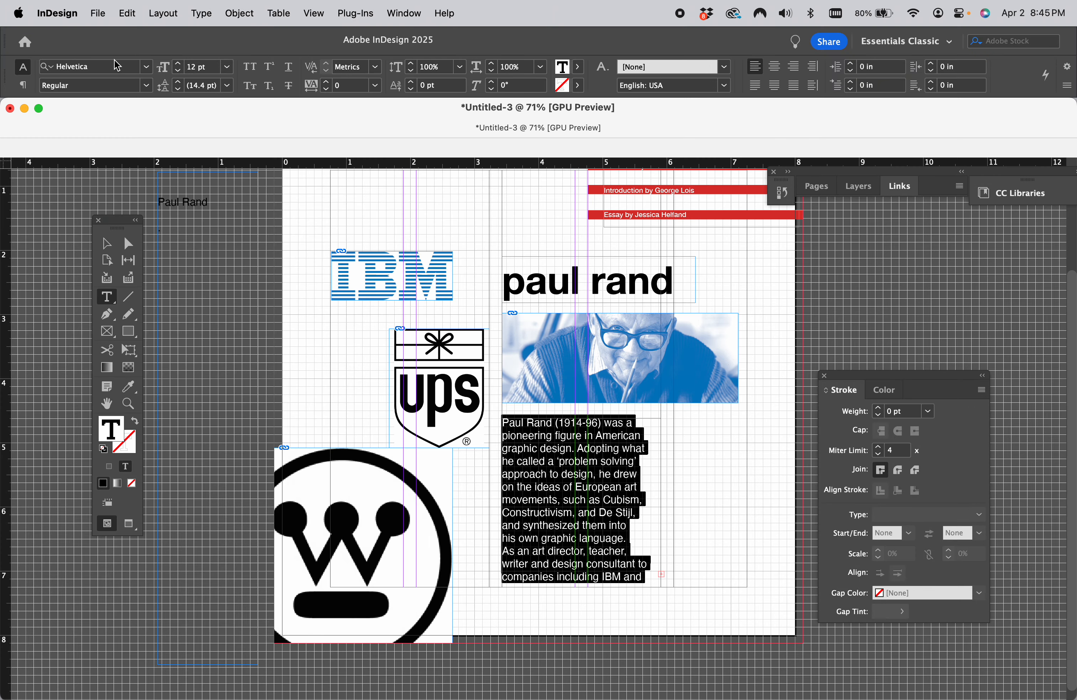
{"action": "left_click", "coordinate": [105, 67]}
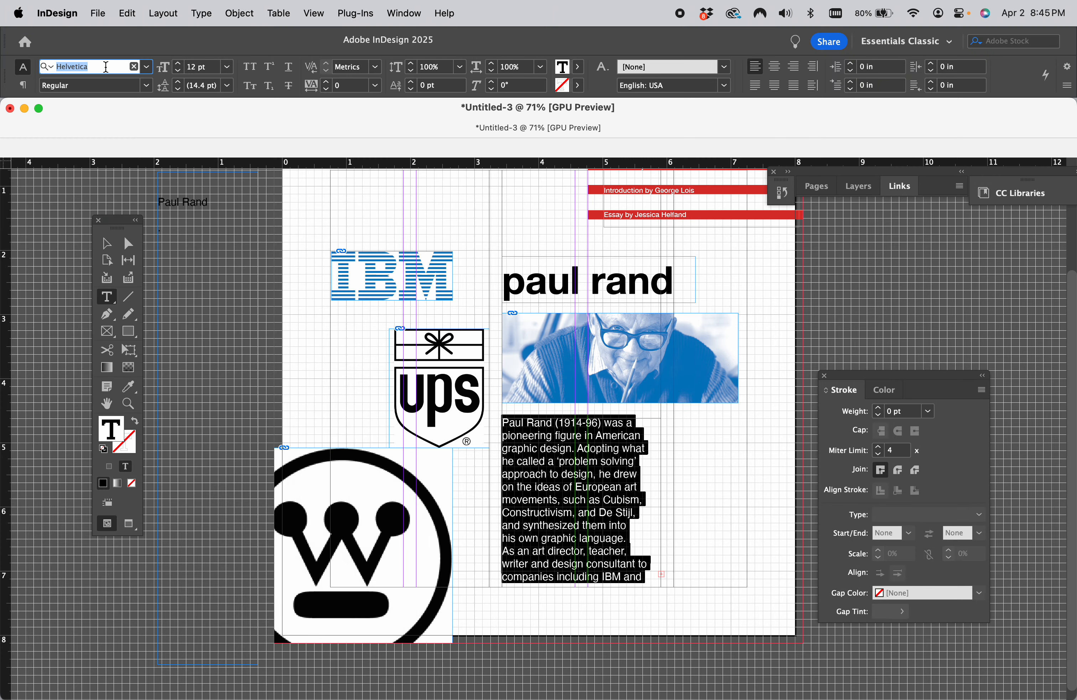
{"action": "left_click", "coordinate": [146, 66]}
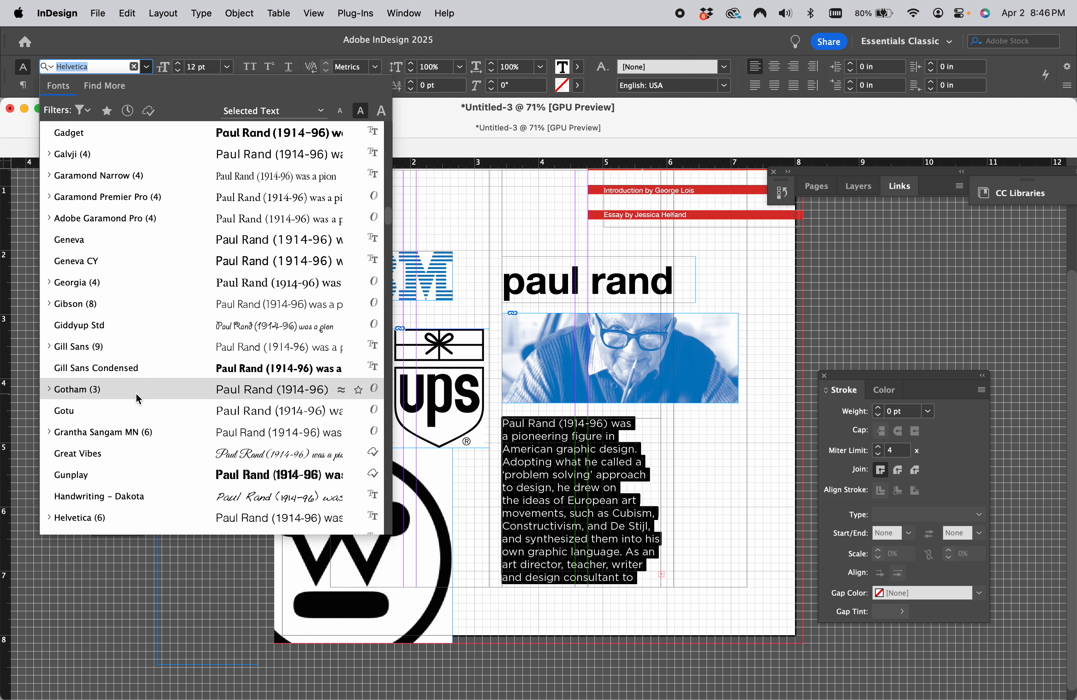
{"action": "scroll", "coordinate": [138, 398], "scroll_direction": "down", "scroll_amount": 2}
{"action": "scroll", "coordinate": [139, 398], "scroll_direction": "down", "scroll_amount": 1}
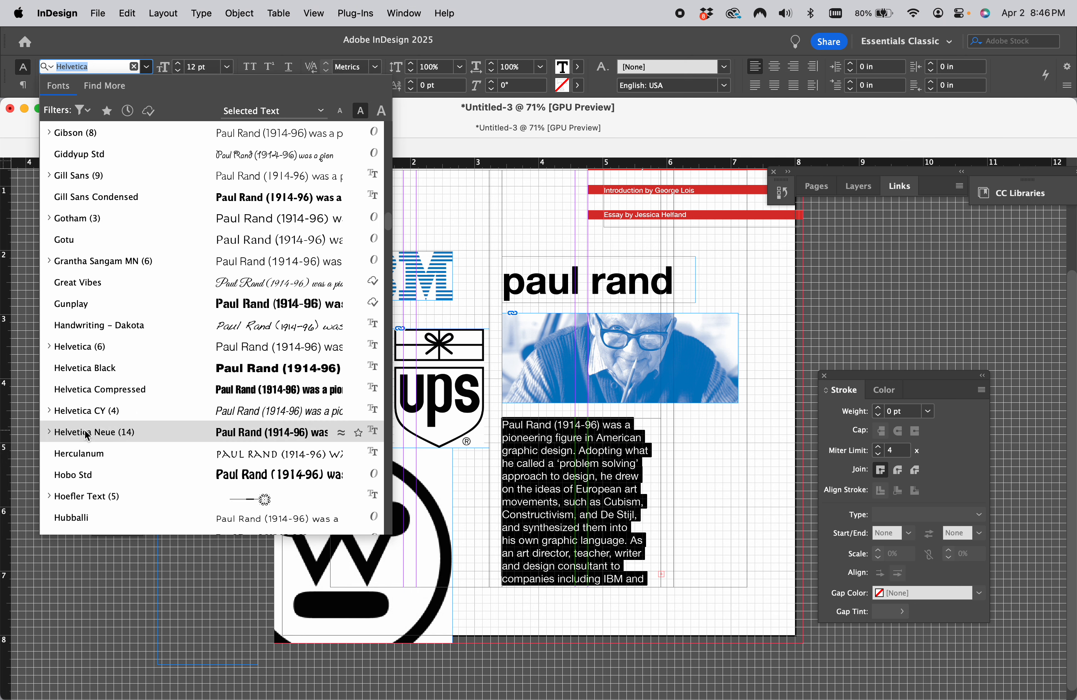
{"action": "left_click", "coordinate": [49, 432]}
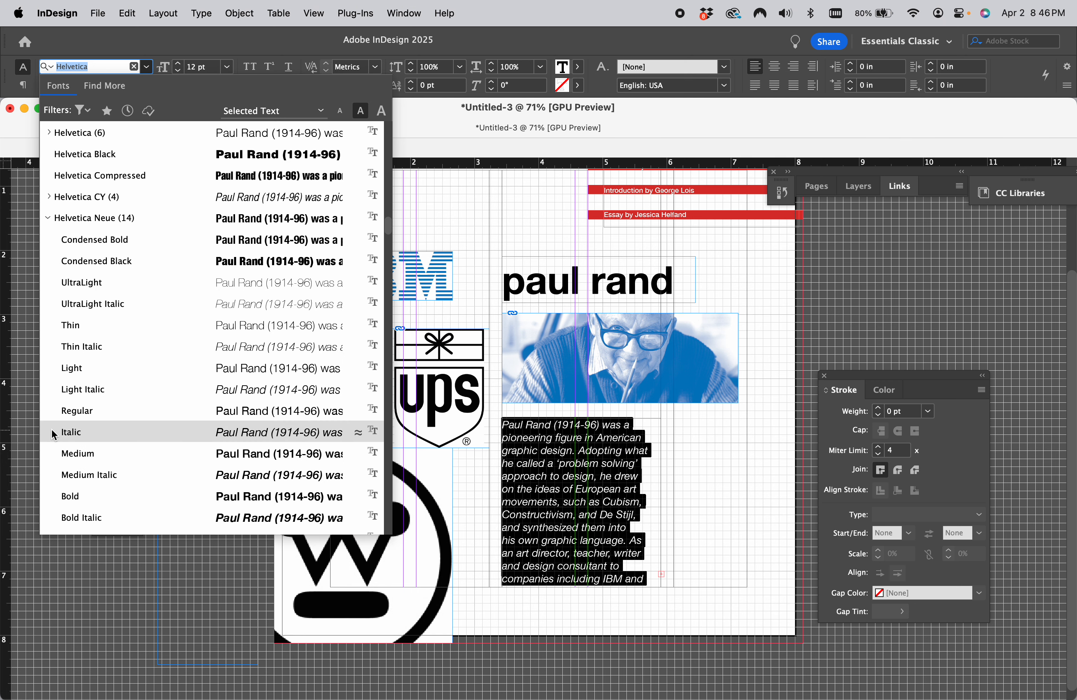
{"action": "left_click", "coordinate": [89, 368]}
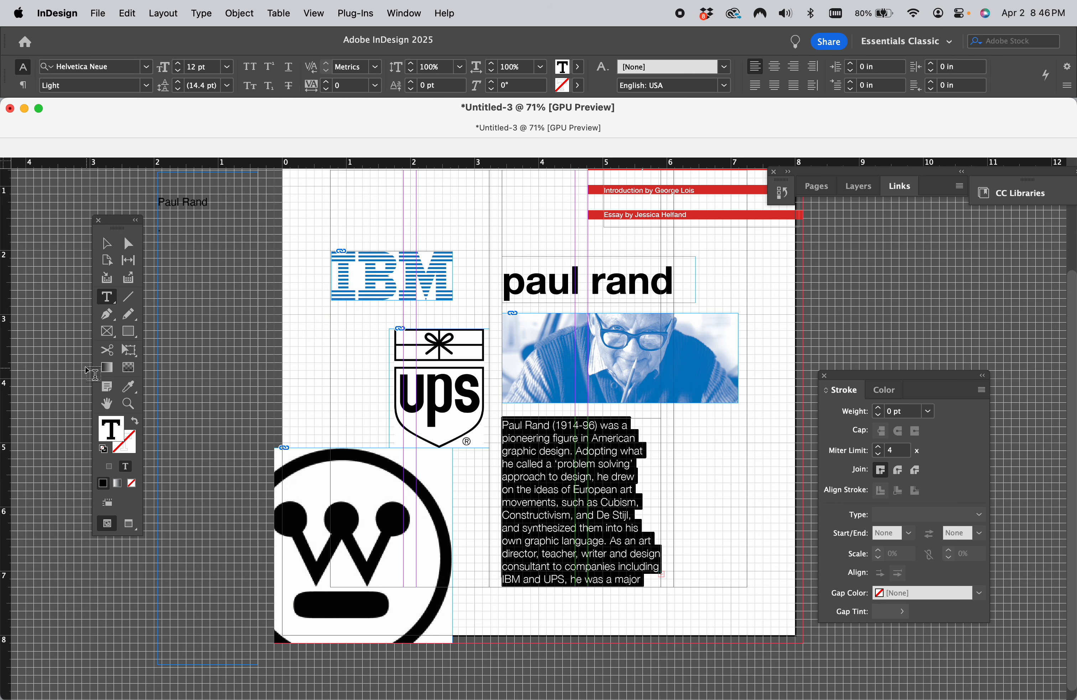
- Set the biography text to 8.5 pt with 15 pt leading and deselect its frame
{"action": "double_click", "coordinate": [193, 70]}
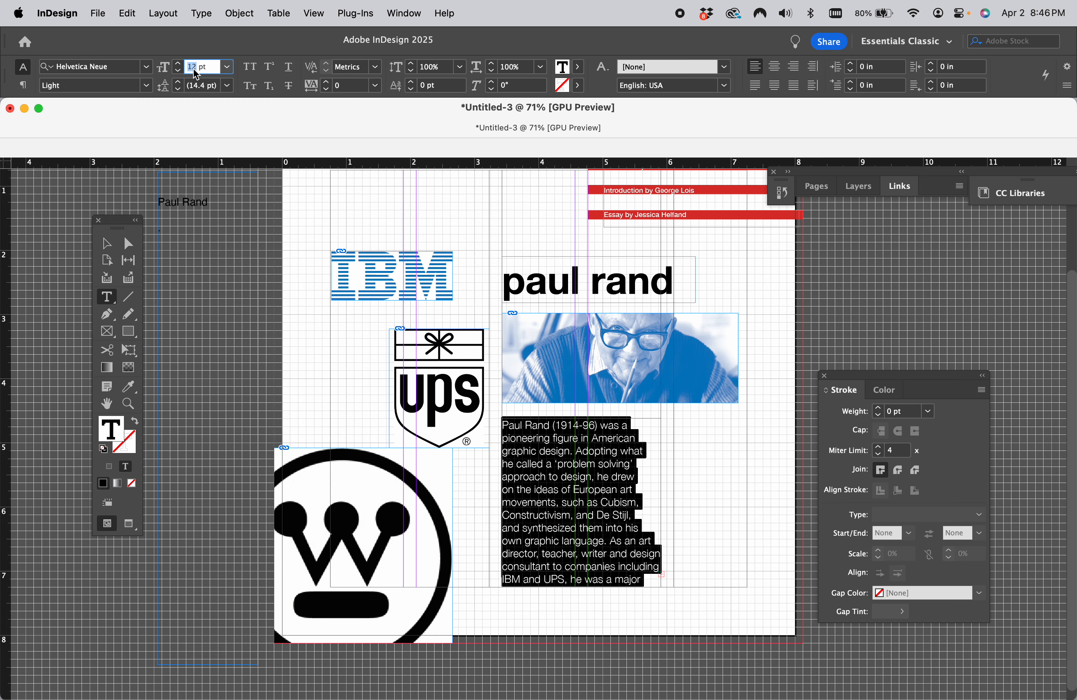
{"action": "type", "text": "8.5"}
{"action": "key", "text": "Tab"}
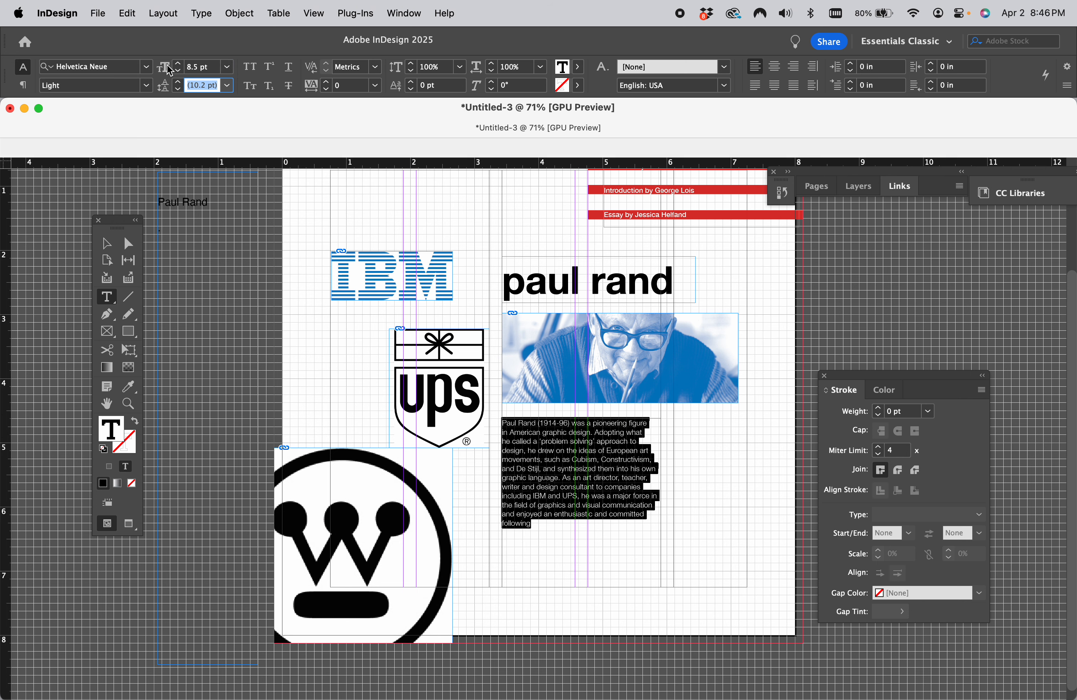
{"action": "left_click", "coordinate": [178, 82]}
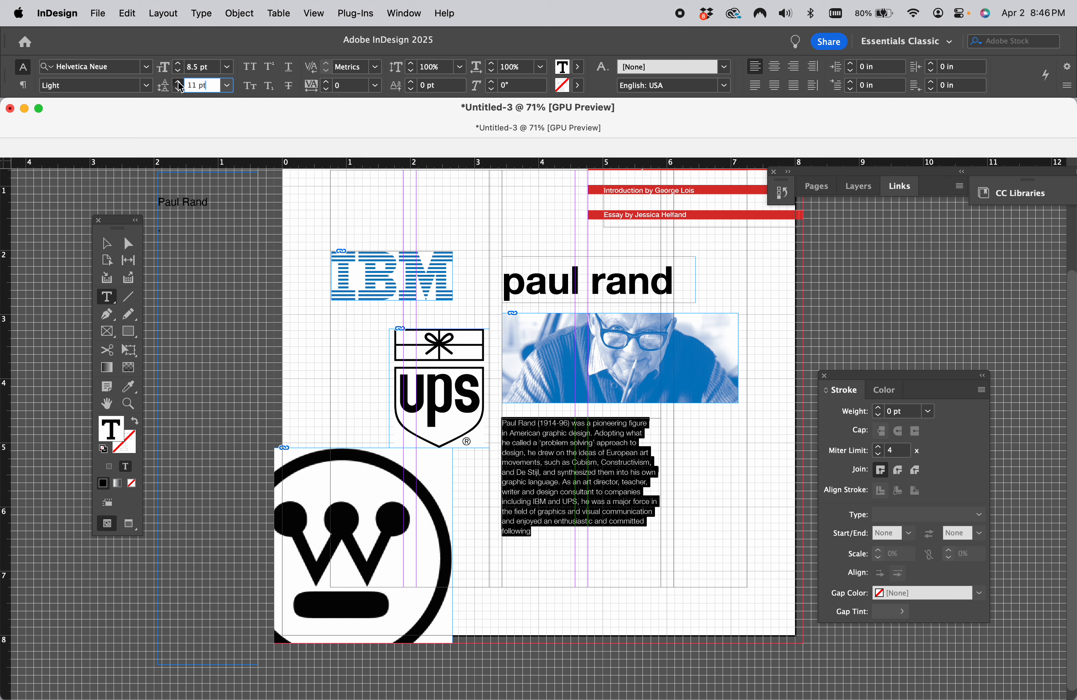
{"action": "left_click", "coordinate": [178, 82]}
{"action": "left_click", "coordinate": [178, 83]}
{"action": "left_click", "coordinate": [178, 83]}
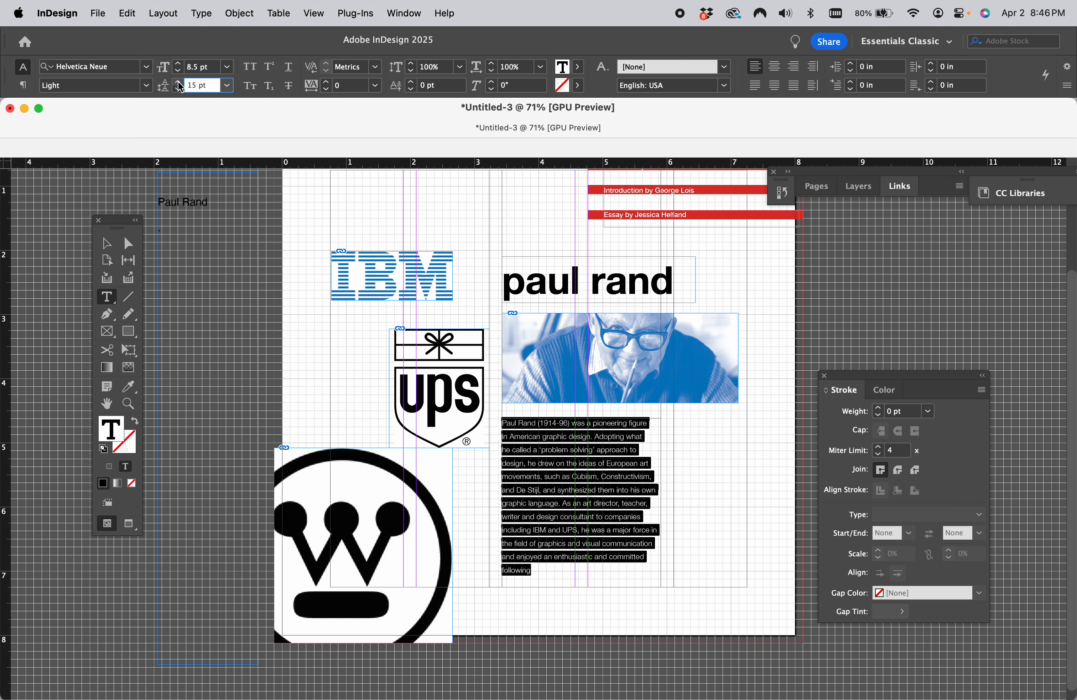
{"action": "left_click", "coordinate": [108, 248]}
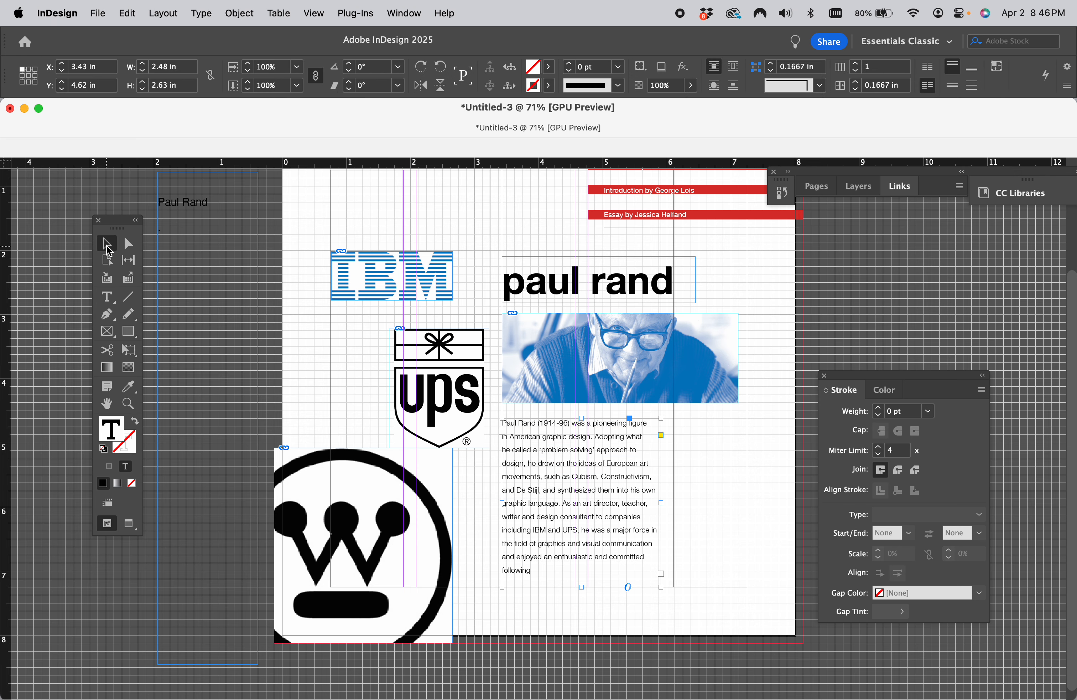
{"action": "left_click", "coordinate": [525, 610]}
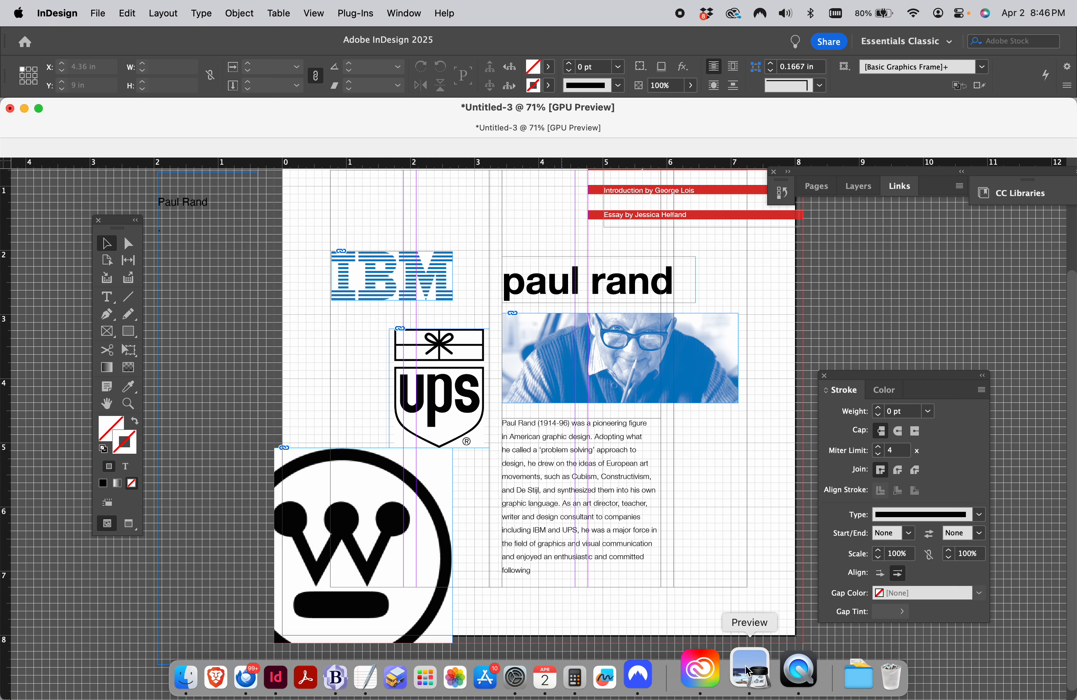
- Read the page number instructions in Preview, then draw a rectangle about 0.48 × 0.38 in in InDesign, just below the biography frame's lower-left corner
{"action": "left_click", "coordinate": [749, 672]}
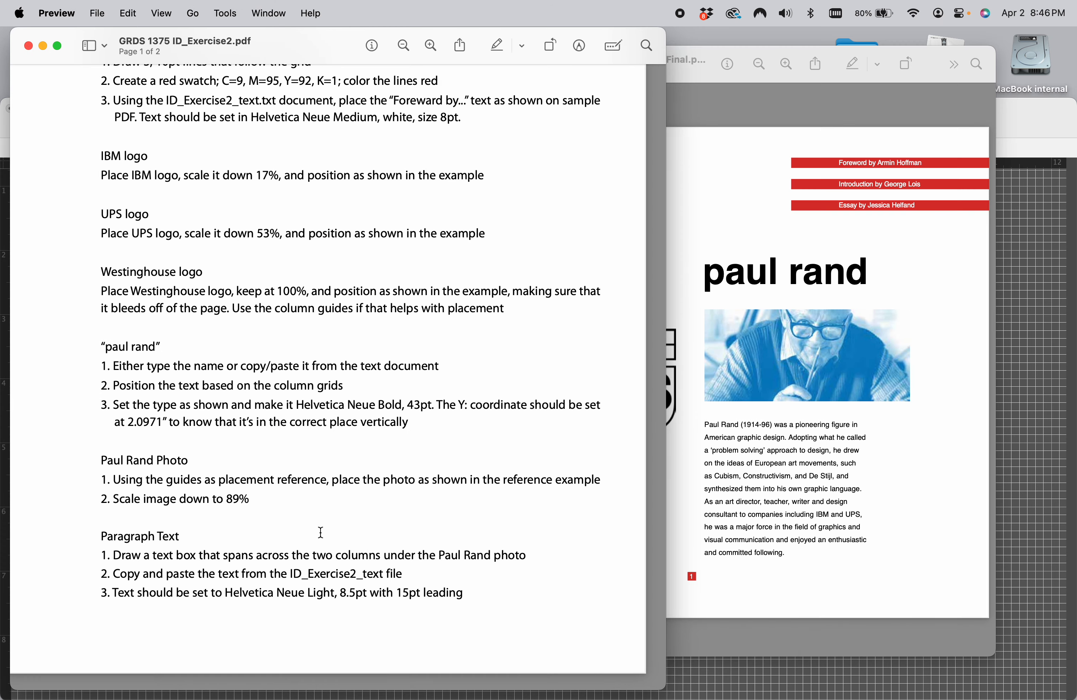
{"action": "scroll", "coordinate": [274, 309], "scroll_direction": "down", "scroll_amount": 1}
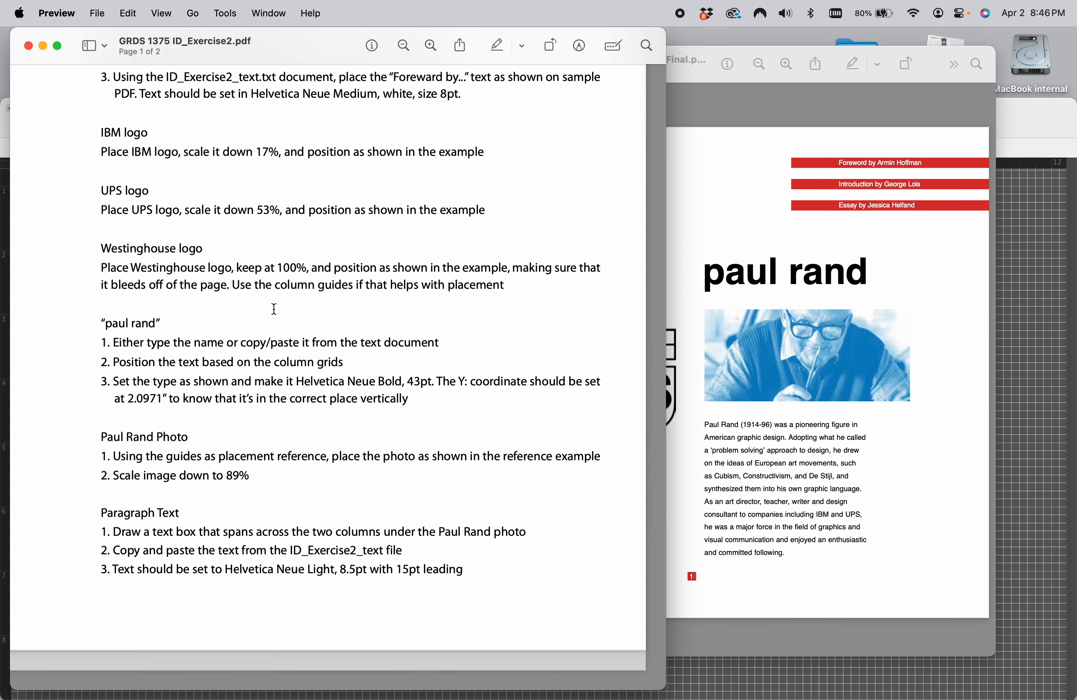
{"action": "scroll", "coordinate": [274, 308], "scroll_direction": "down", "scroll_amount": 5}
{"action": "scroll", "coordinate": [274, 309], "scroll_direction": "down", "scroll_amount": 3}
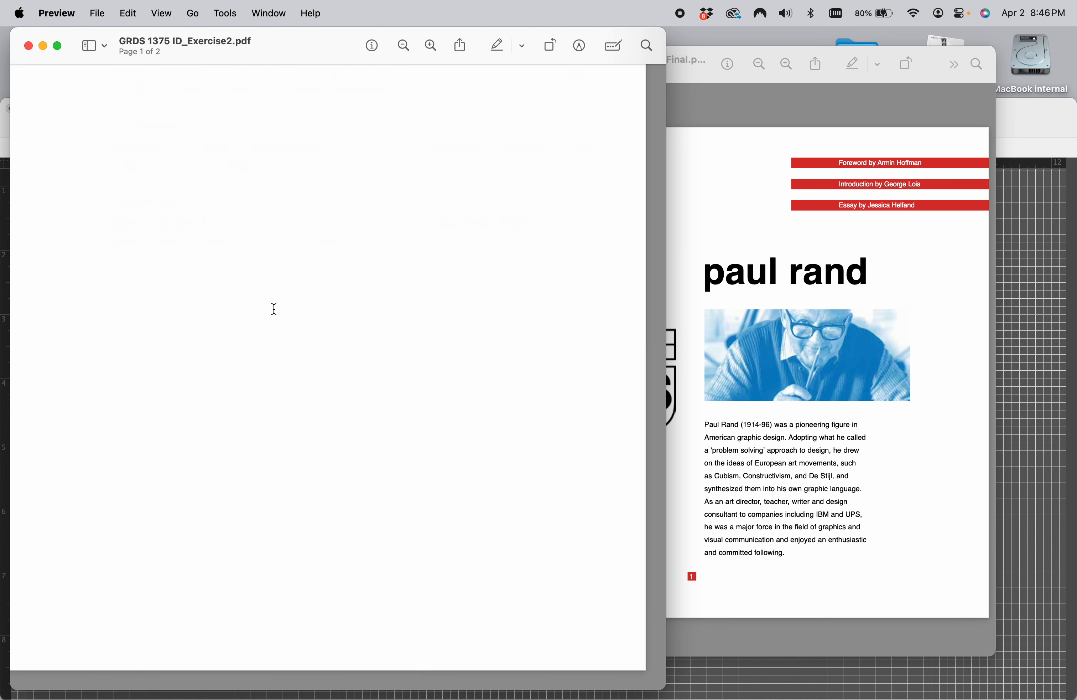
{"action": "scroll", "coordinate": [246, 168], "scroll_direction": "up", "scroll_amount": 5}
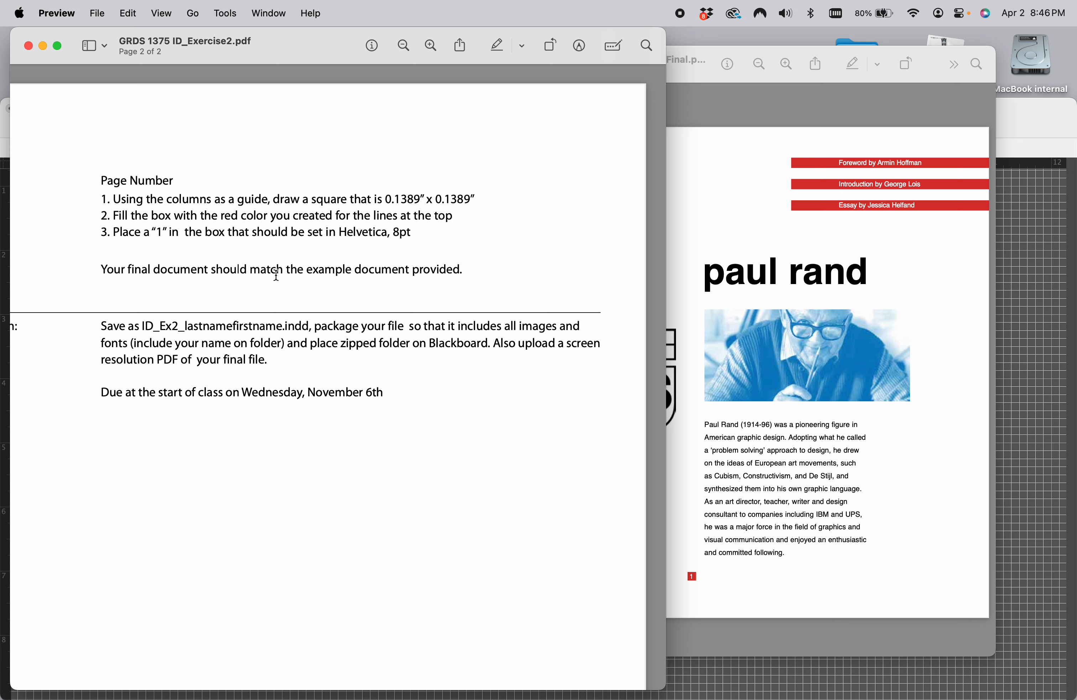
{"action": "left_click", "coordinate": [735, 671]}
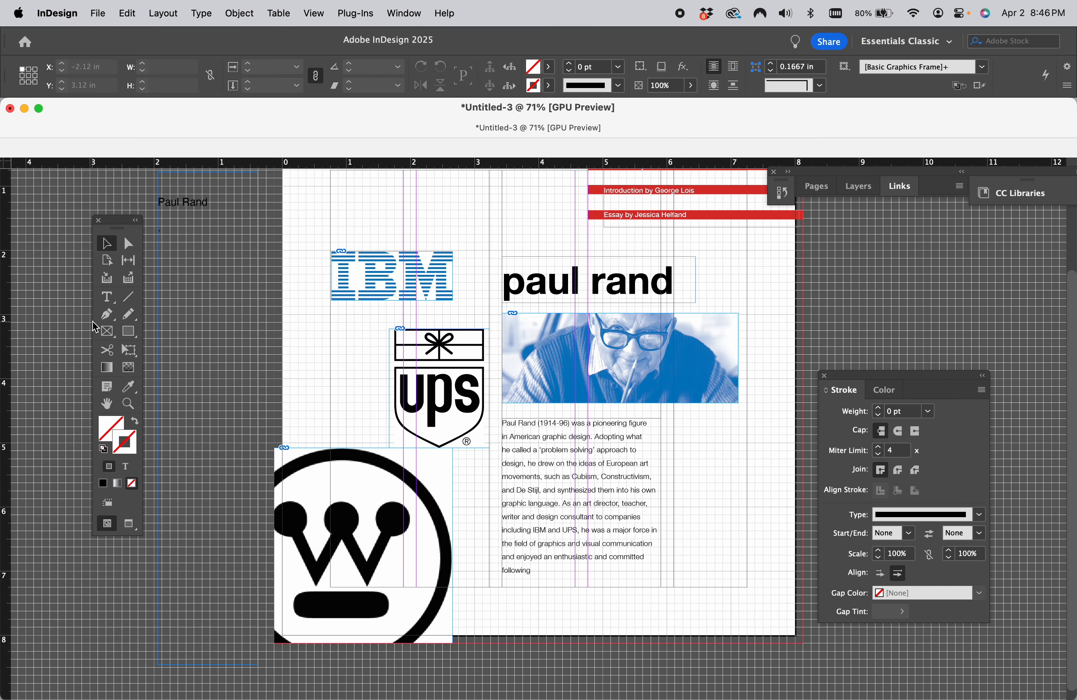
{"action": "left_click", "coordinate": [130, 332]}
{"action": "left_click_drag", "start_coordinate": [481, 596], "coordinate": [512, 620]}
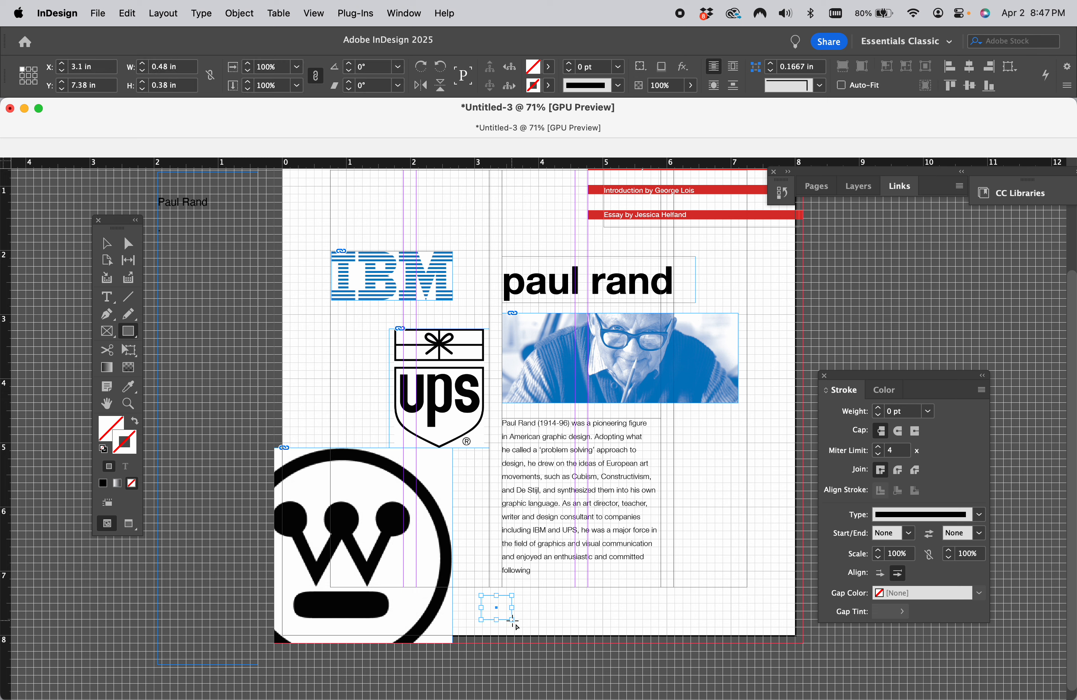
- Set the width of the page number rectangle to 0.189 in
{"action": "left_click", "coordinate": [164, 72]}
{"action": "double_click", "coordinate": [167, 72]}
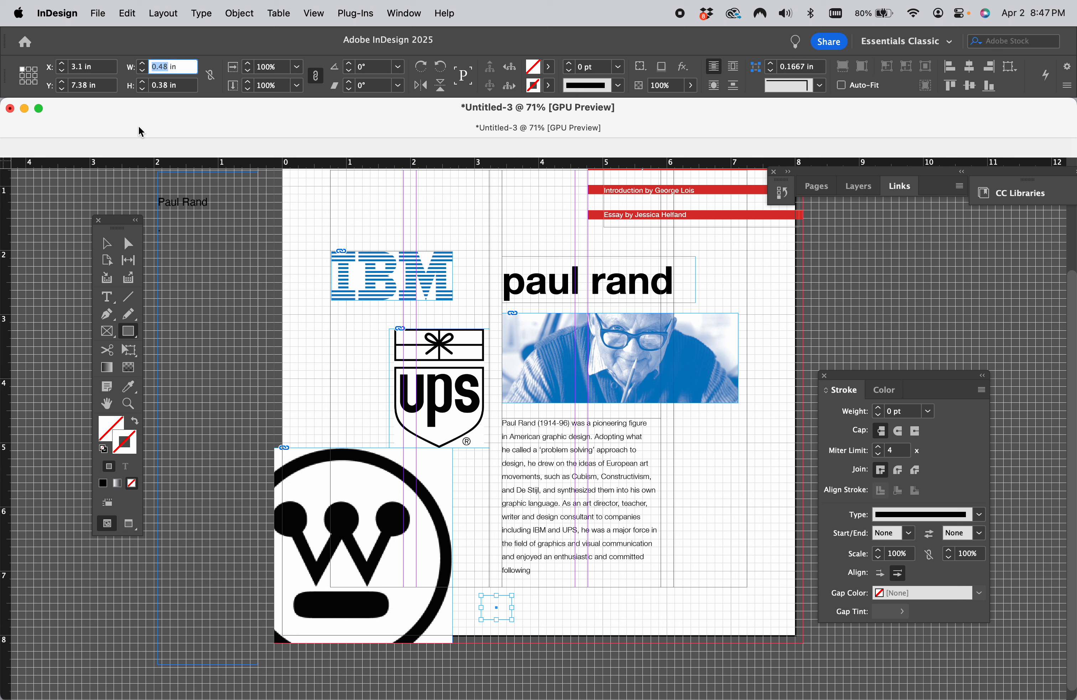
{"action": "type", "text": ".189"}
{"action": "mouse_move", "coordinate": [466, 694]}
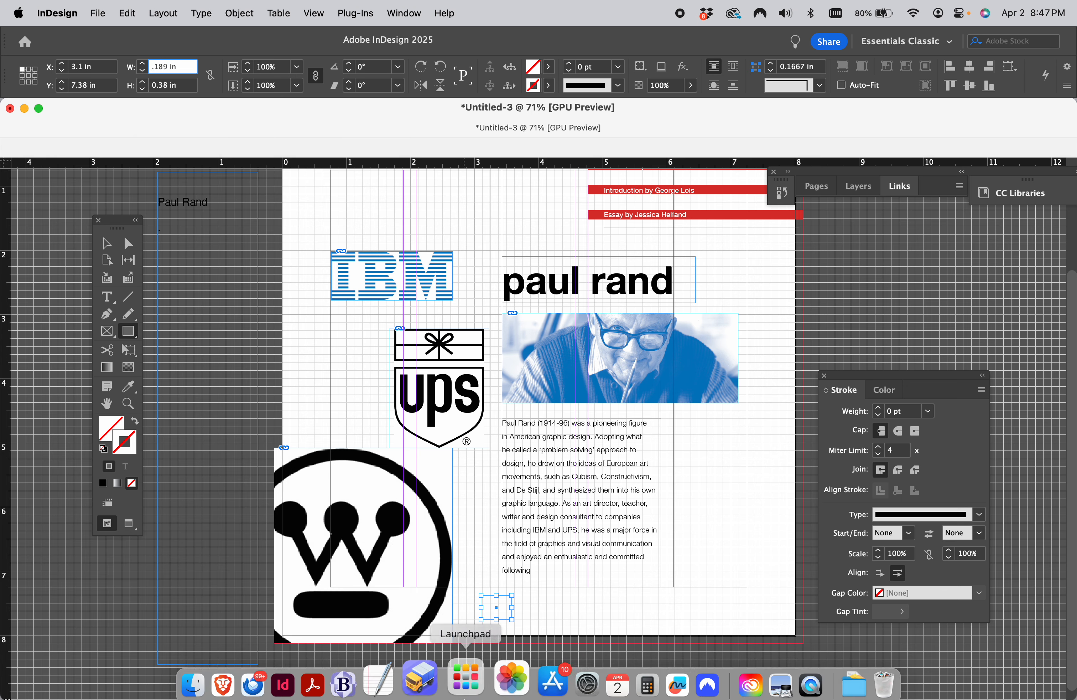
- Check the page number square's dimensions in Preview, then set the rectangle's width and height to 0.1389 in in InDesign
{"action": "left_click", "coordinate": [747, 676]}
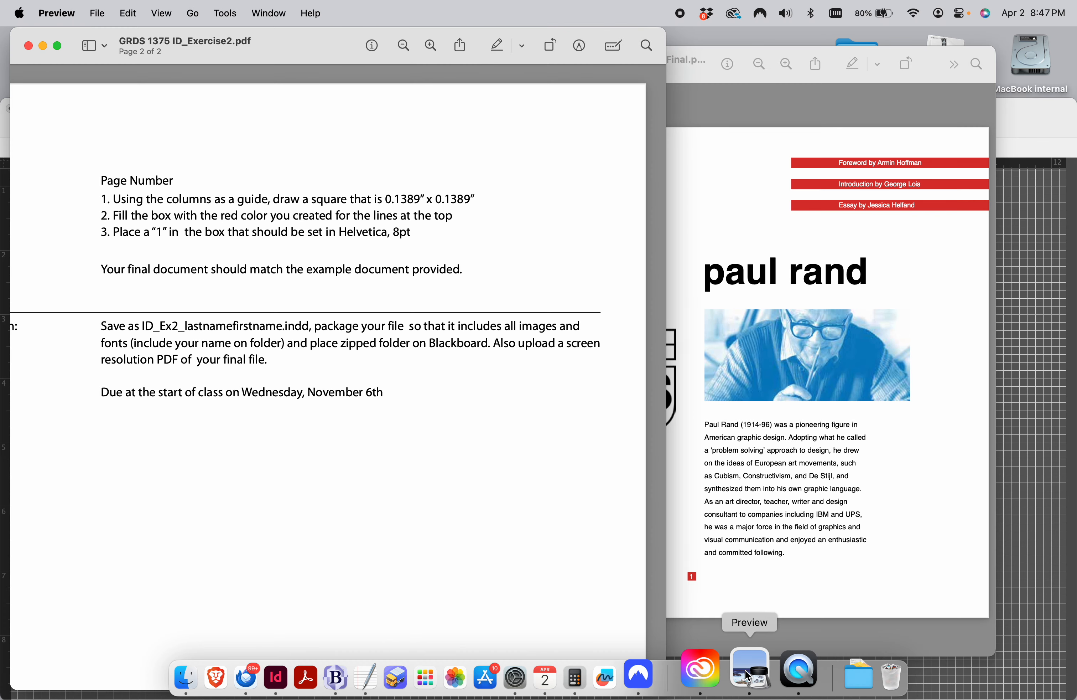
{"action": "left_click", "coordinate": [940, 673]}
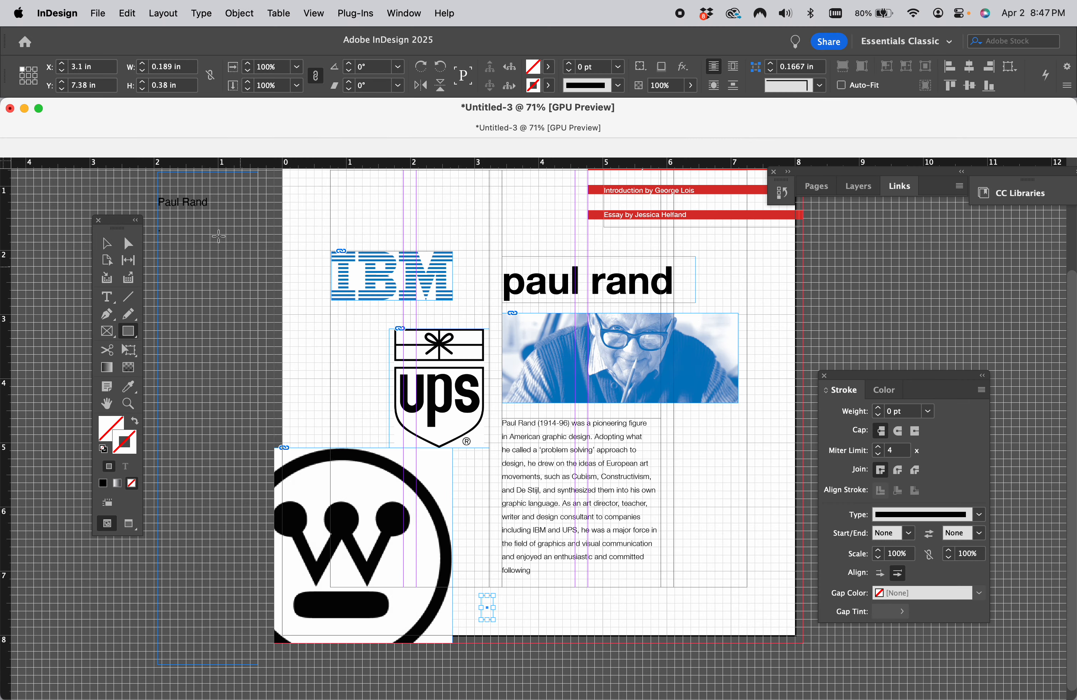
{"action": "left_click", "coordinate": [162, 67]}
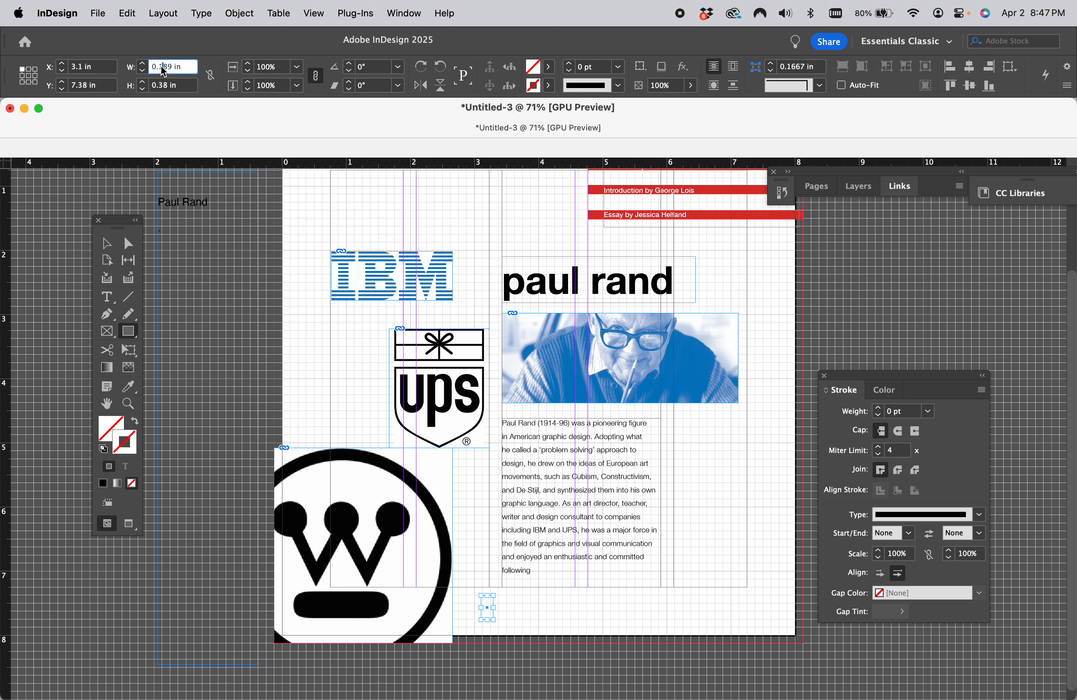
{"action": "type", "text": "3"}
{"action": "key", "text": "Tab"}
{"action": "type", "text": ".1389"}
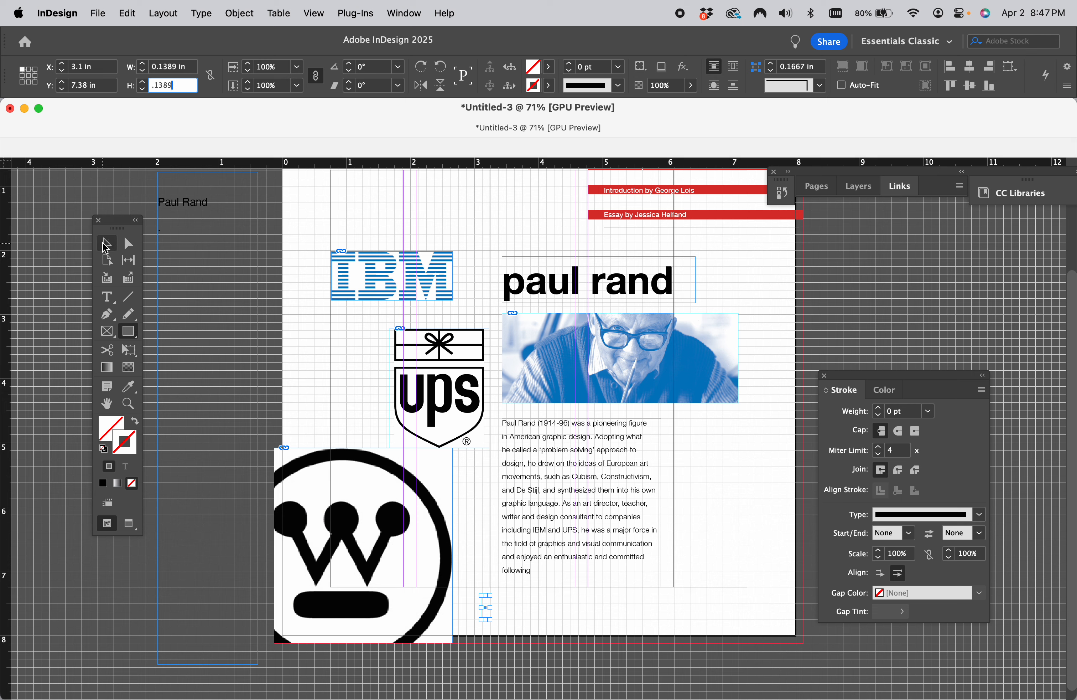
{"action": "left_click", "coordinate": [105, 248]}
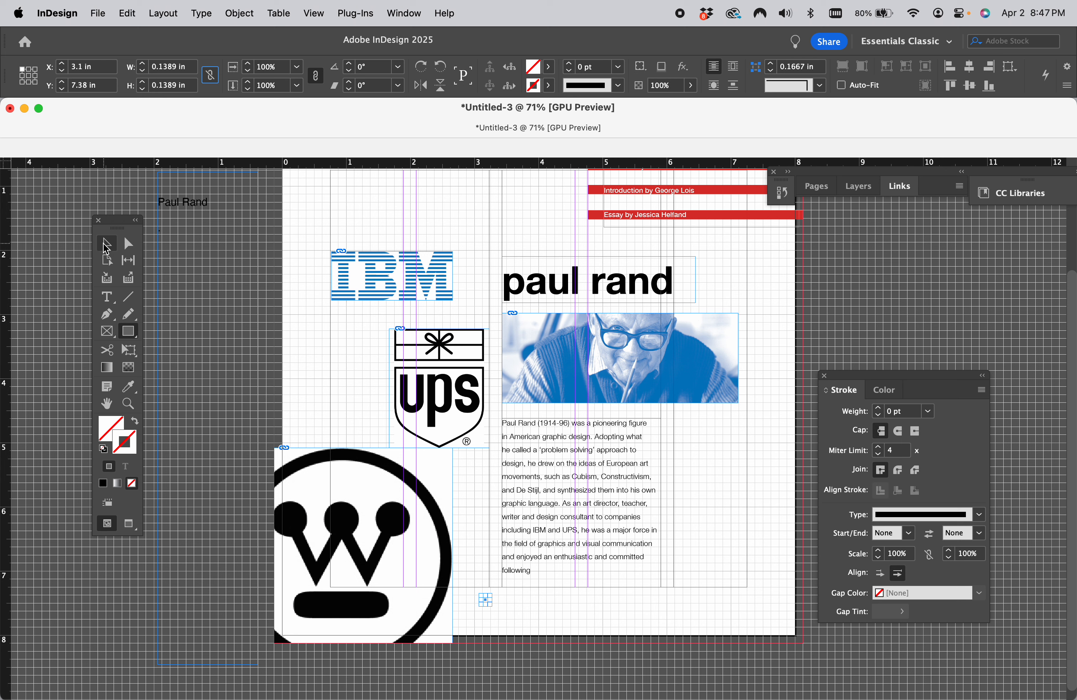
- Fill the page number square with the red C=15 M=100 Y=100 swatch
{"action": "left_click", "coordinate": [105, 424]}
{"action": "left_click", "coordinate": [550, 69]}
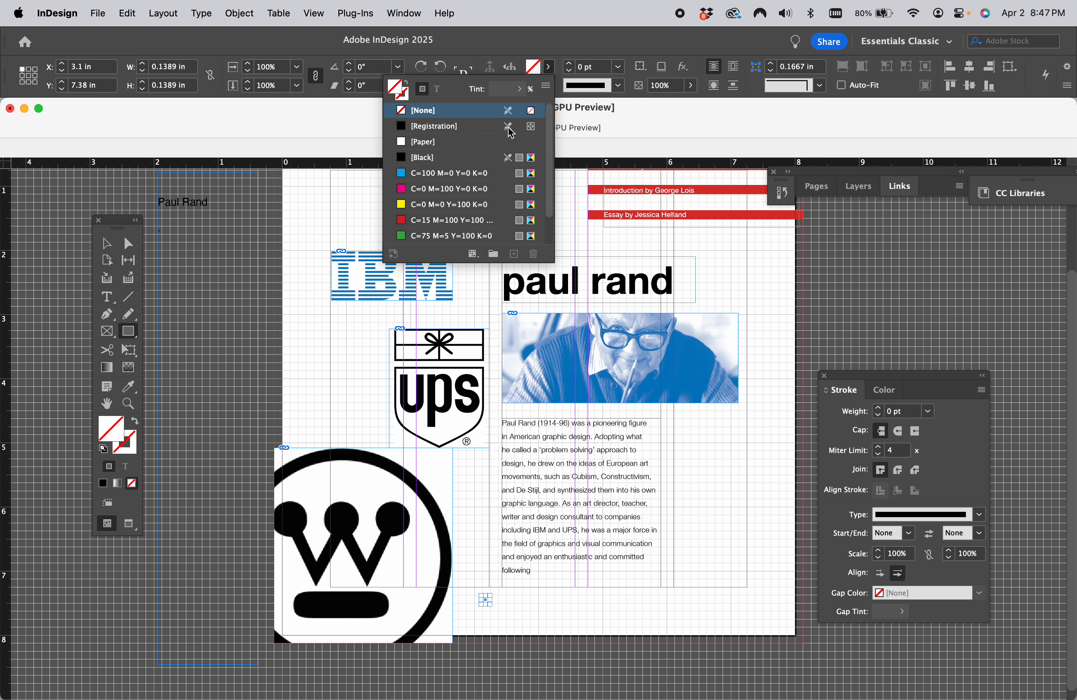
{"action": "left_click", "coordinate": [450, 220]}
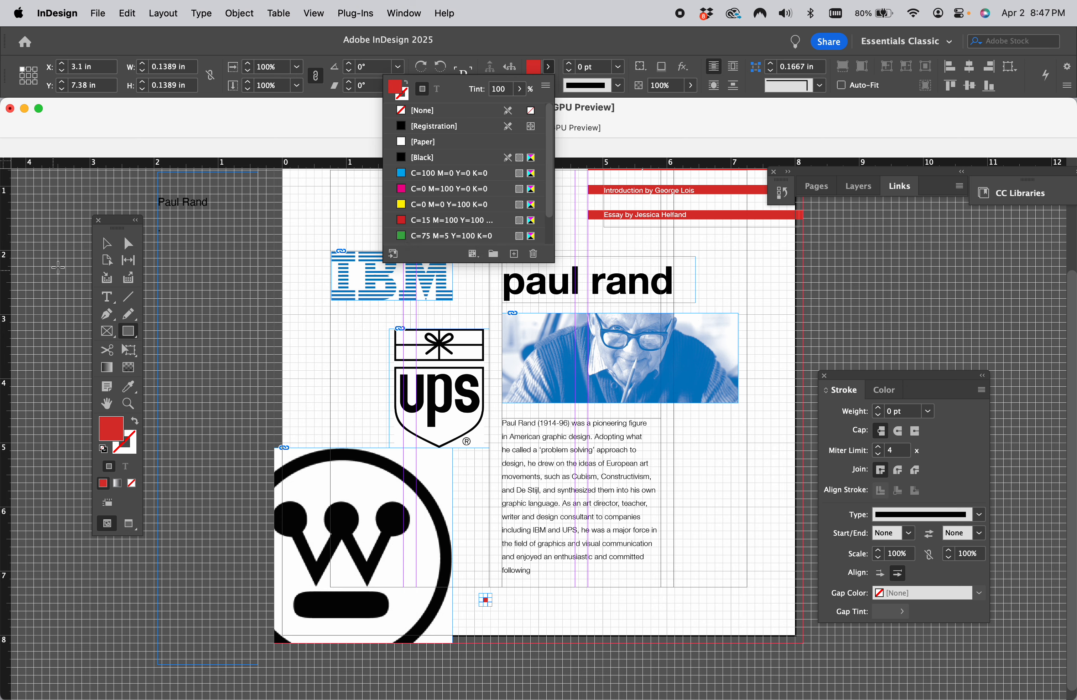
- Move the red square up to the page's lower margin, at about X 3.09 in and Y 7.11 in, and deselect it
{"action": "left_click", "coordinate": [108, 243]}
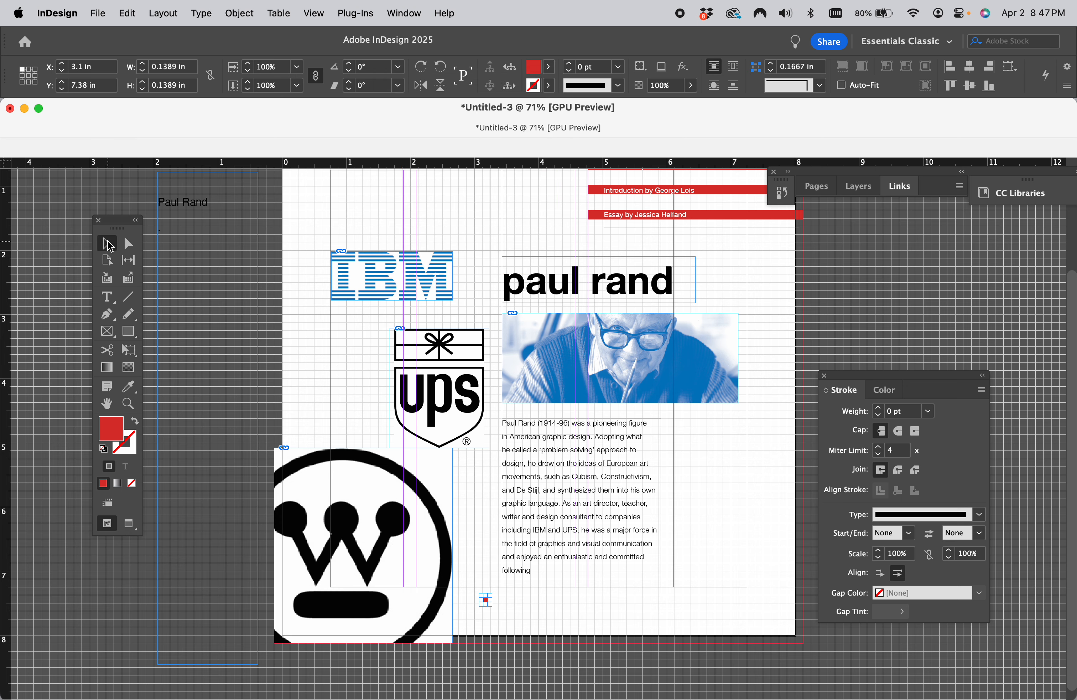
{"action": "left_click", "coordinate": [553, 609]}
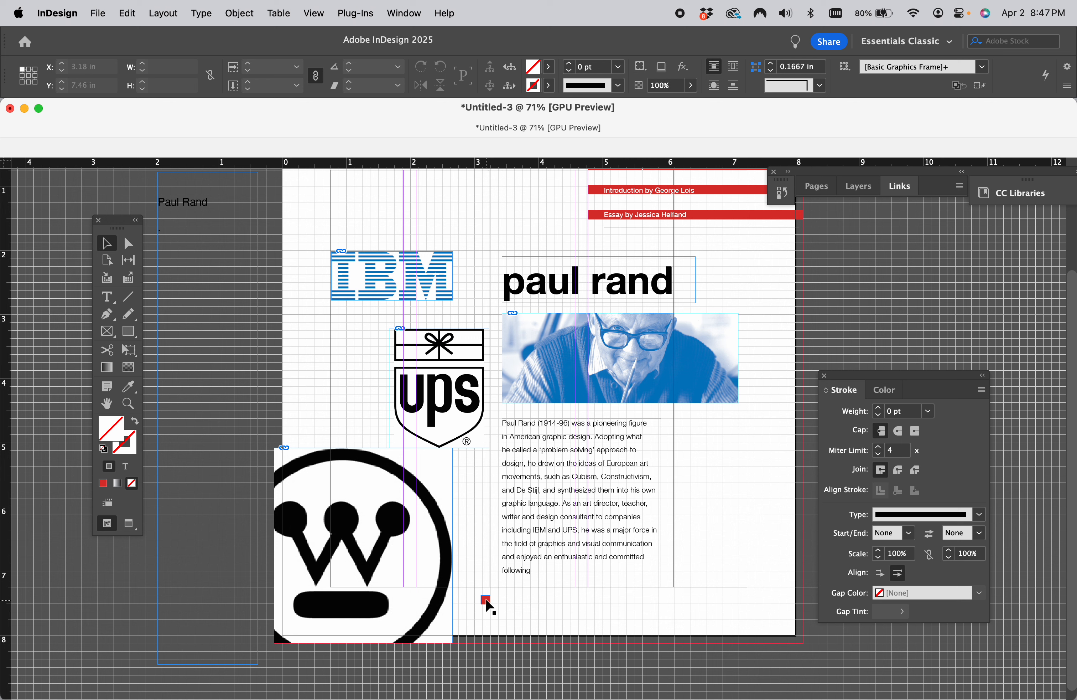
{"action": "mouse_move", "coordinate": [485, 601]}
{"action": "left_mouse_down"}
{"action": "mouse_move", "coordinate": [483, 561]}
{"action": "mouse_move", "coordinate": [486, 589]}
{"action": "left_mouse_up"}
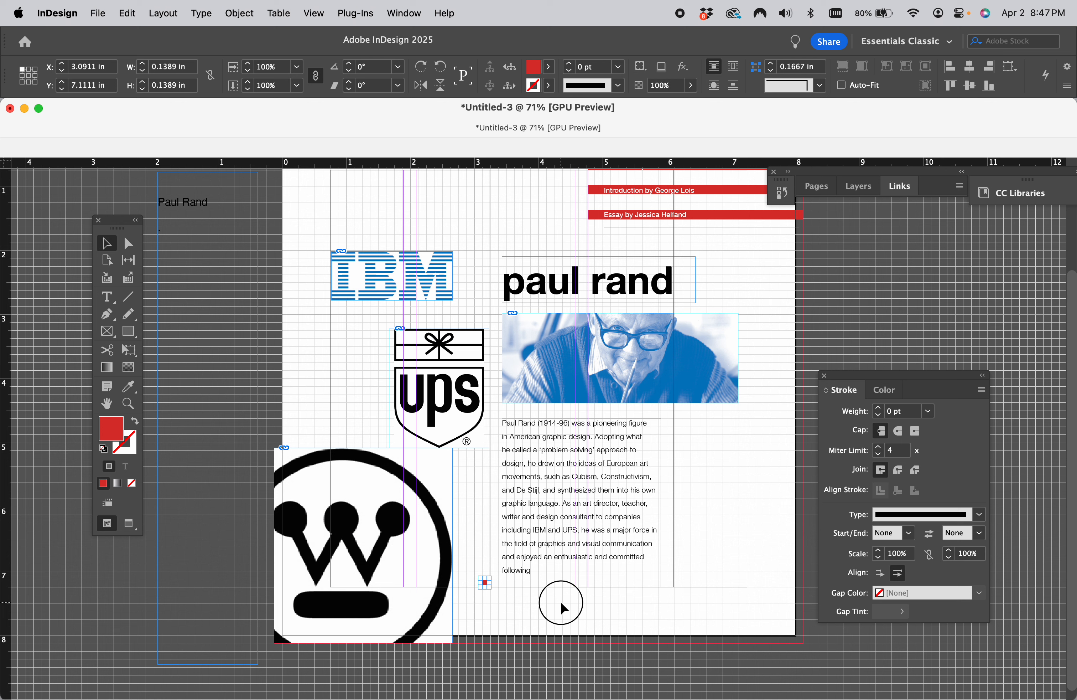
{"action": "left_click", "coordinate": [561, 600]}
- Check the page number type specification in Preview, then create an InDesign text frame about 0.415 × 0.26 in below the biography, containing "1"
{"action": "mouse_move", "coordinate": [562, 668]}
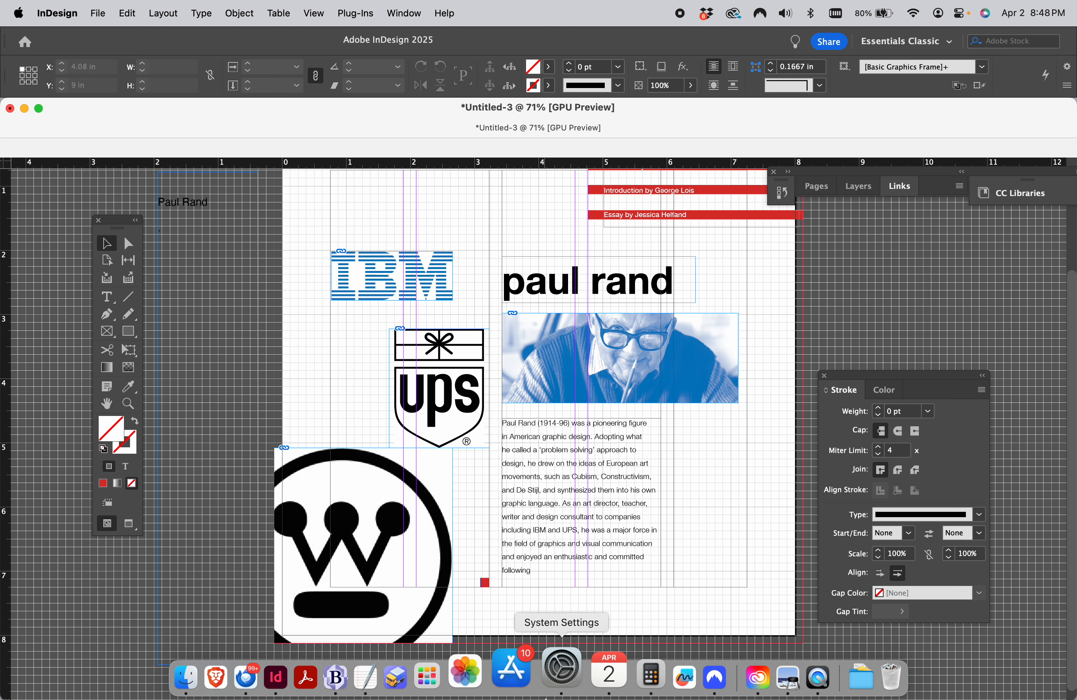
{"action": "left_click", "coordinate": [750, 676]}
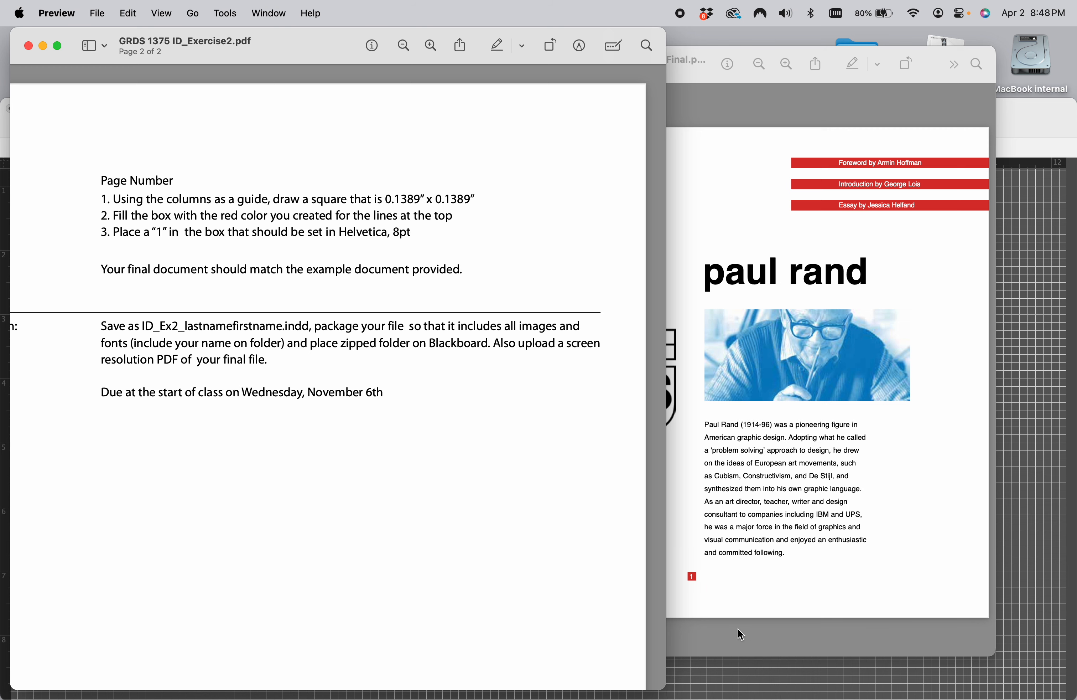
{"action": "left_click", "coordinate": [695, 668]}
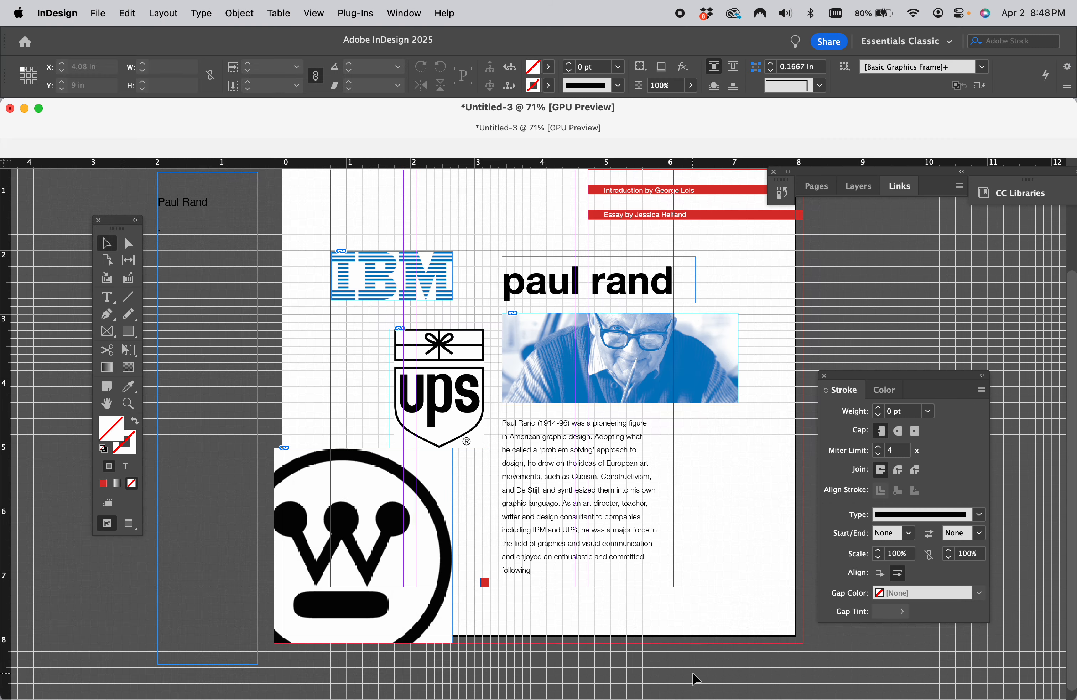
{"action": "left_click", "coordinate": [108, 297]}
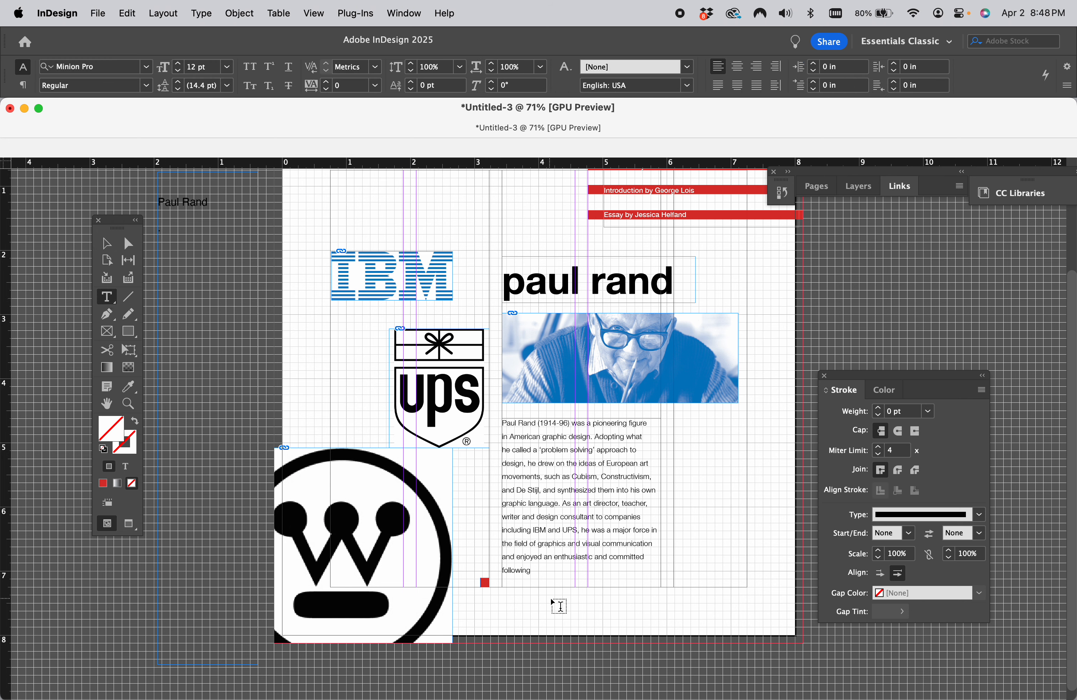
{"action": "left_click_drag", "start_coordinate": [546, 595], "coordinate": [573, 611]}
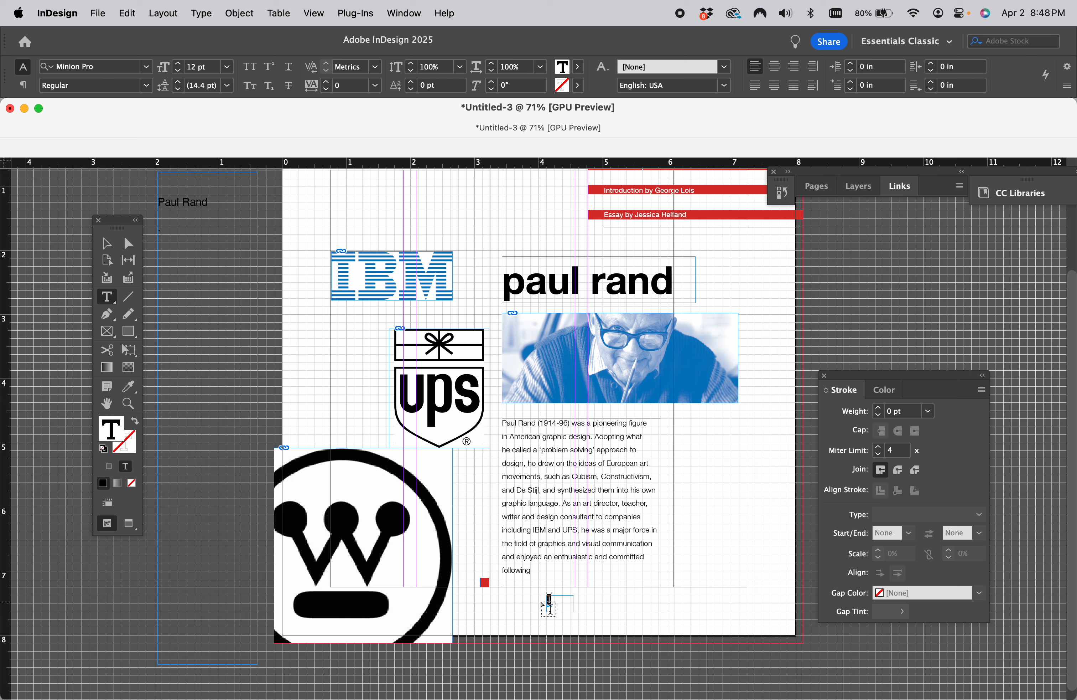
- Format the page number "1" in Helvetica Neue Light at 8 pt and colour it with the Paper swatch
{"action": "left_click", "coordinate": [106, 64]}
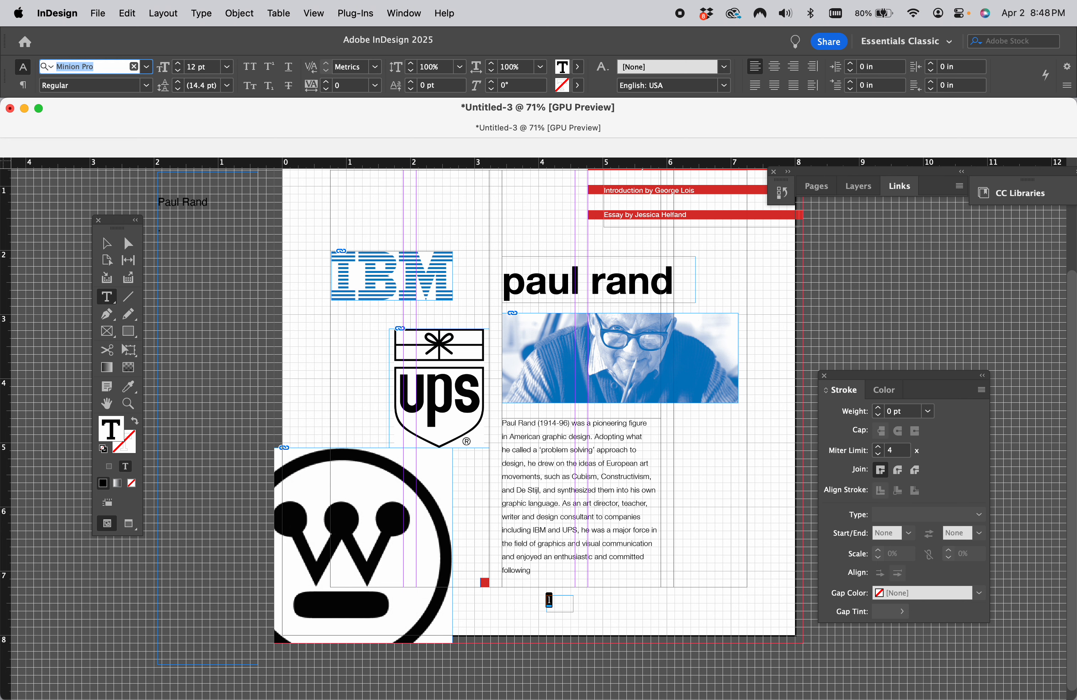
{"action": "type", "text": "hel"}
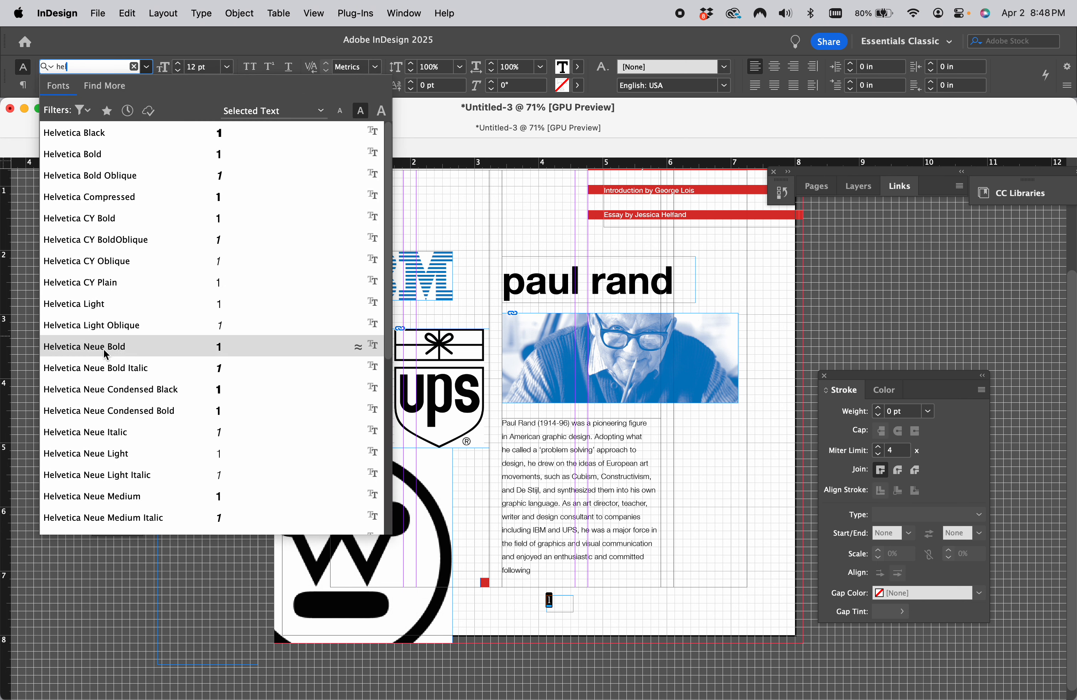
{"action": "left_click", "coordinate": [103, 454]}
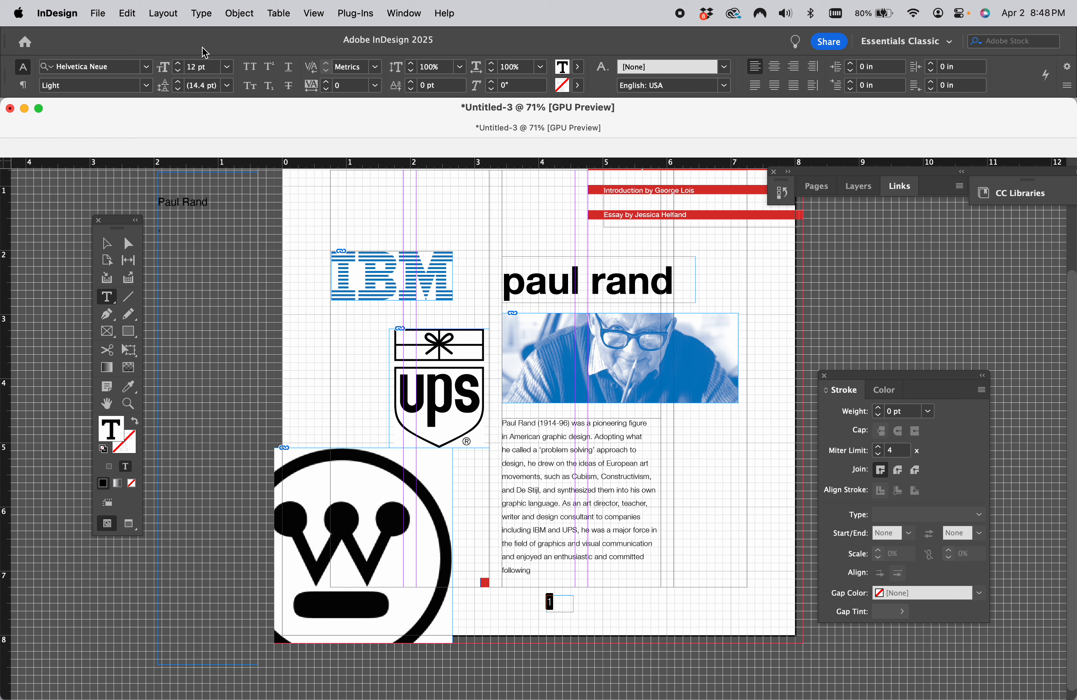
{"action": "left_click", "coordinate": [179, 75]}
{"action": "left_click", "coordinate": [179, 75]}
{"action": "left_click", "coordinate": [179, 74]}
{"action": "left_click", "coordinate": [179, 76]}
{"action": "left_click", "coordinate": [580, 67]}
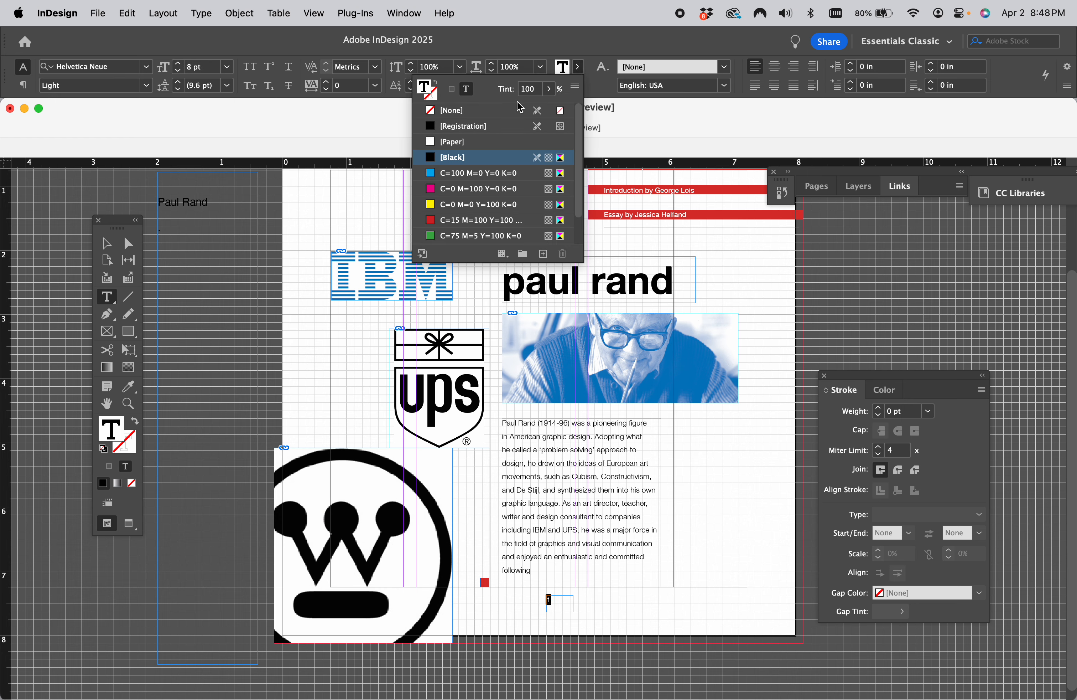
{"action": "left_click", "coordinate": [453, 141]}
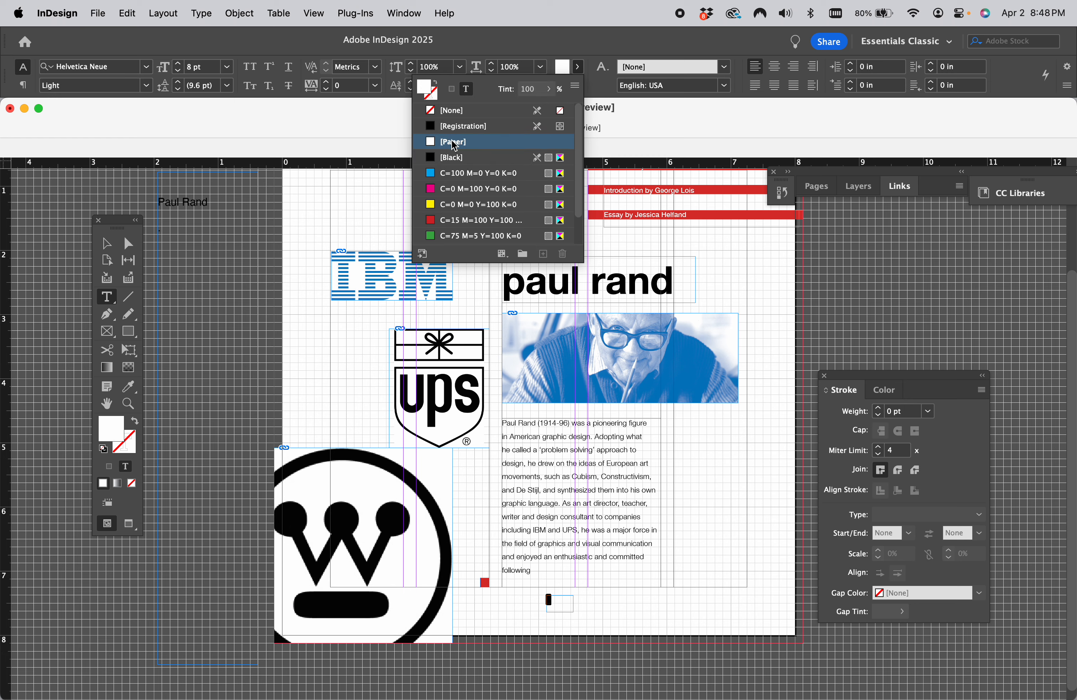
- Move the page number text frame onto the red square, nudge it right to centre the "1", and deselect it
{"action": "left_click", "coordinate": [107, 243]}
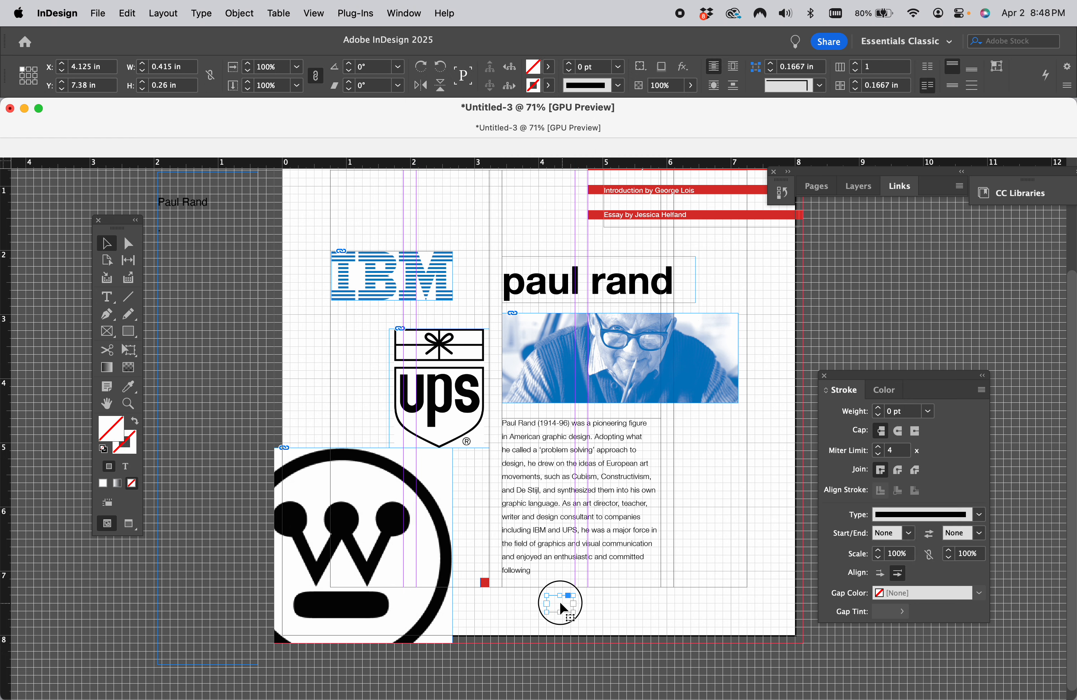
{"action": "left_click_drag", "start_coordinate": [561, 604], "coordinate": [497, 586]}
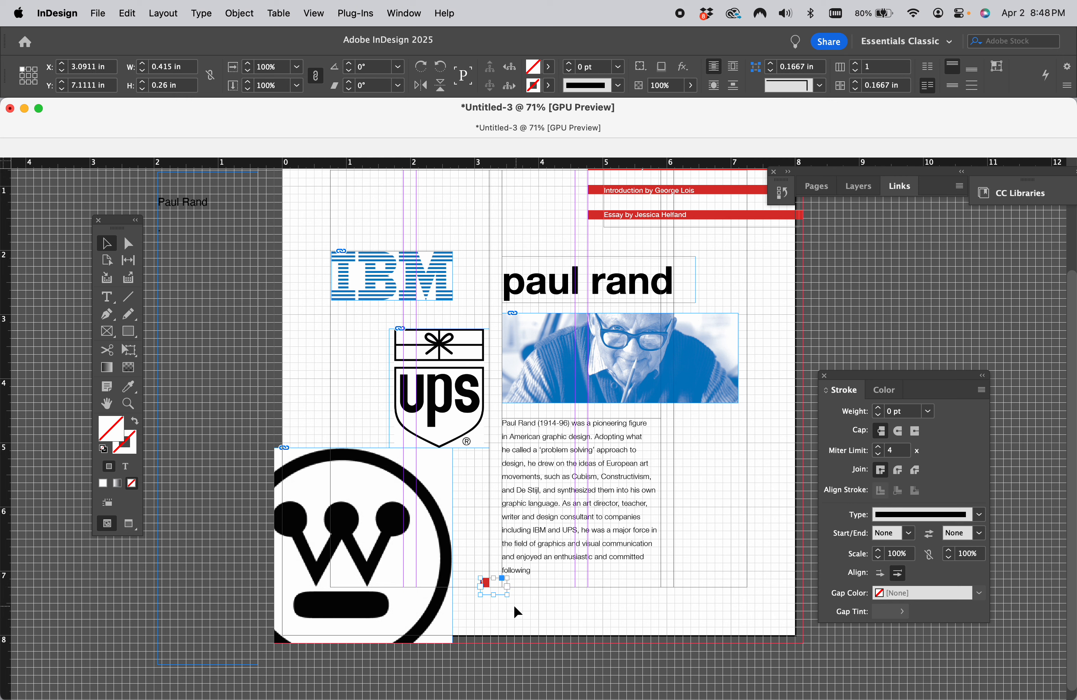
{"action": "key", "text": "Right"}
{"action": "key", "text": "Right"}
{"action": "key", "text": "Right"}
{"action": "left_click", "coordinate": [505, 613]}
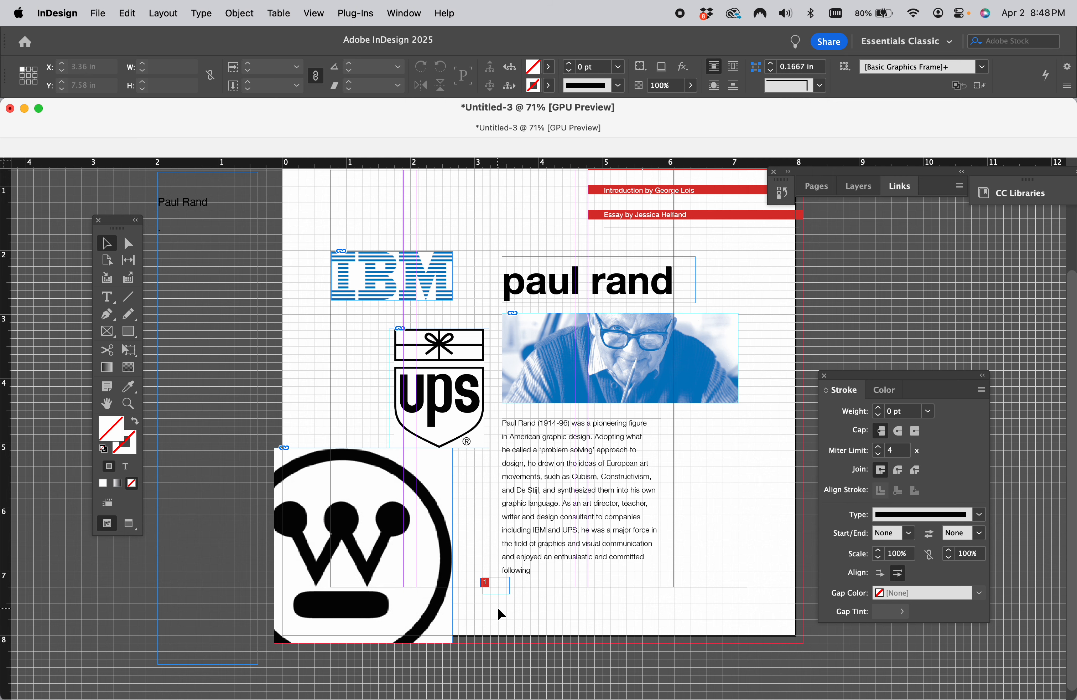
- Compare the InDesign page with the final example PDF in Preview
{"action": "mouse_move", "coordinate": [684, 697]}
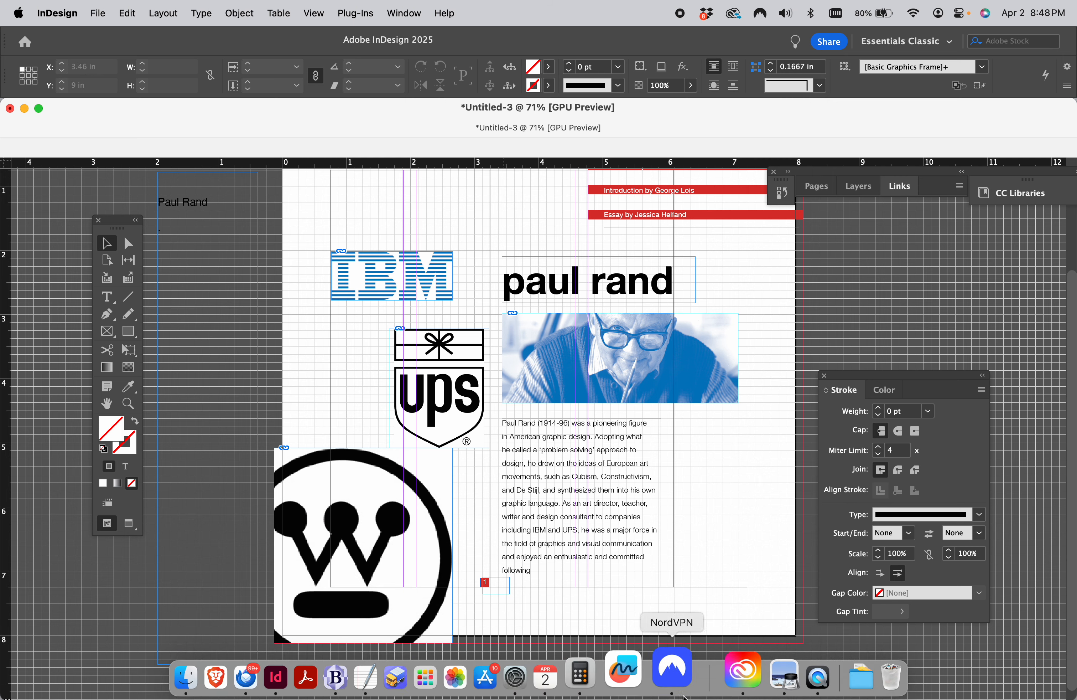
{"action": "left_click", "coordinate": [750, 677]}
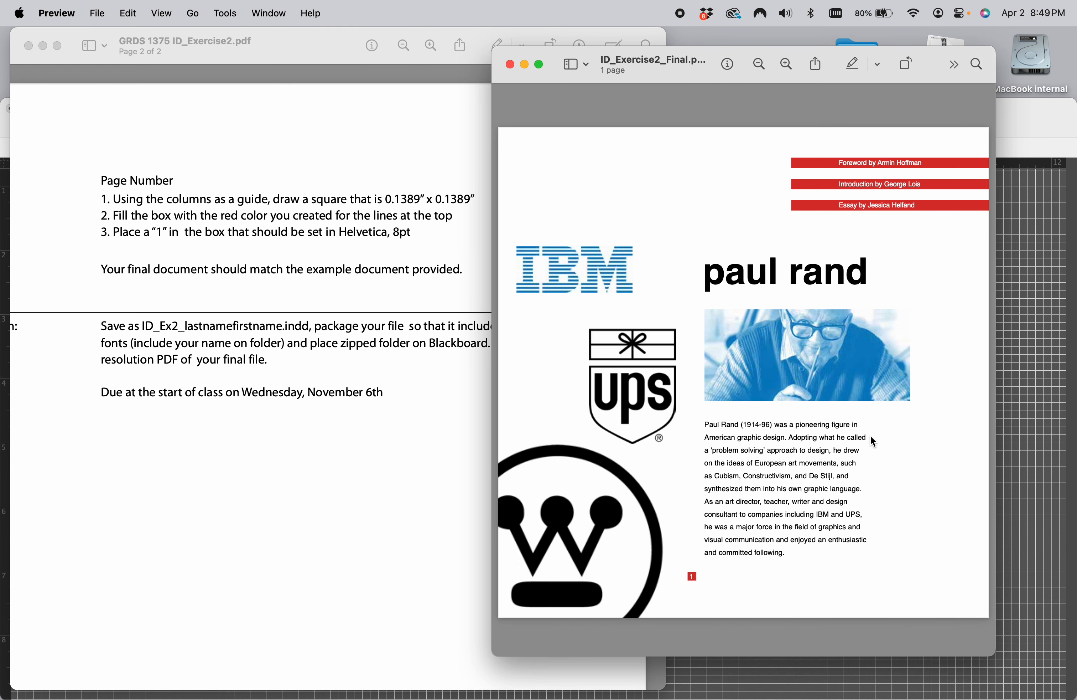
{"action": "left_click", "coordinate": [1016, 503]}
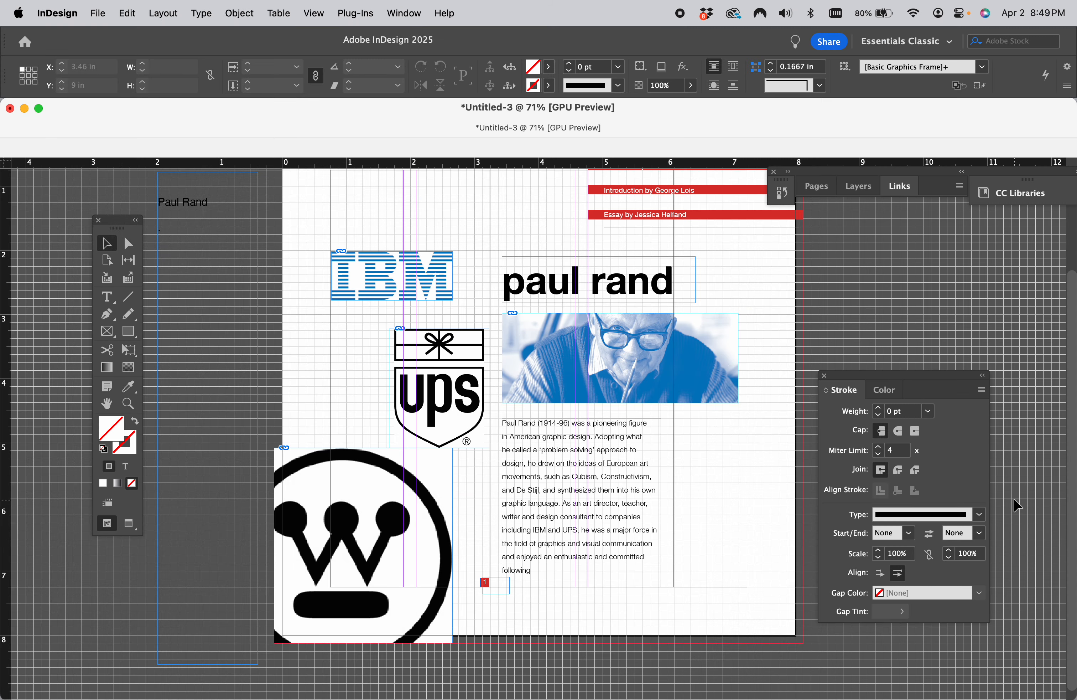
{"action": "scroll", "coordinate": [537, 475], "scroll_direction": "up", "scroll_amount": 3}
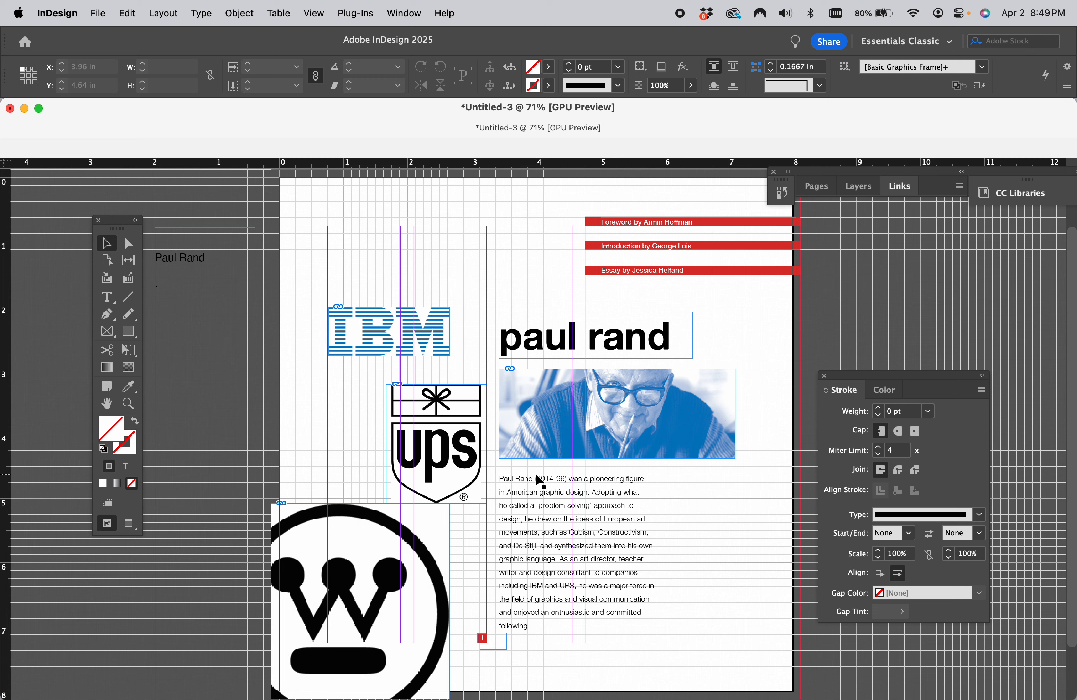
{"action": "left_click", "coordinate": [904, 278]}
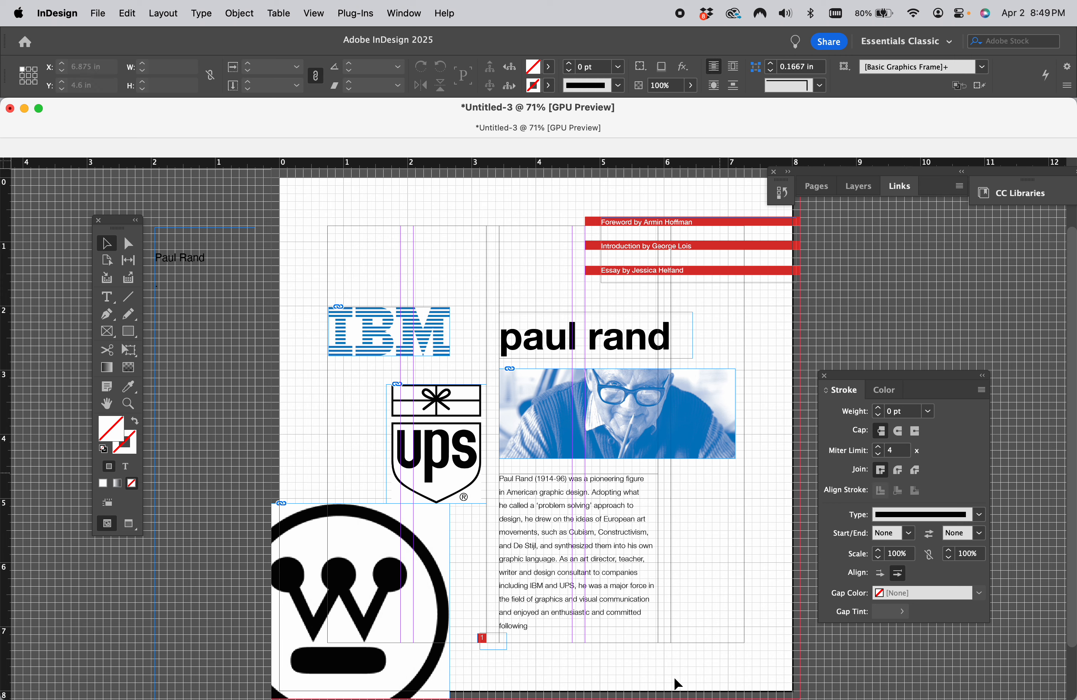